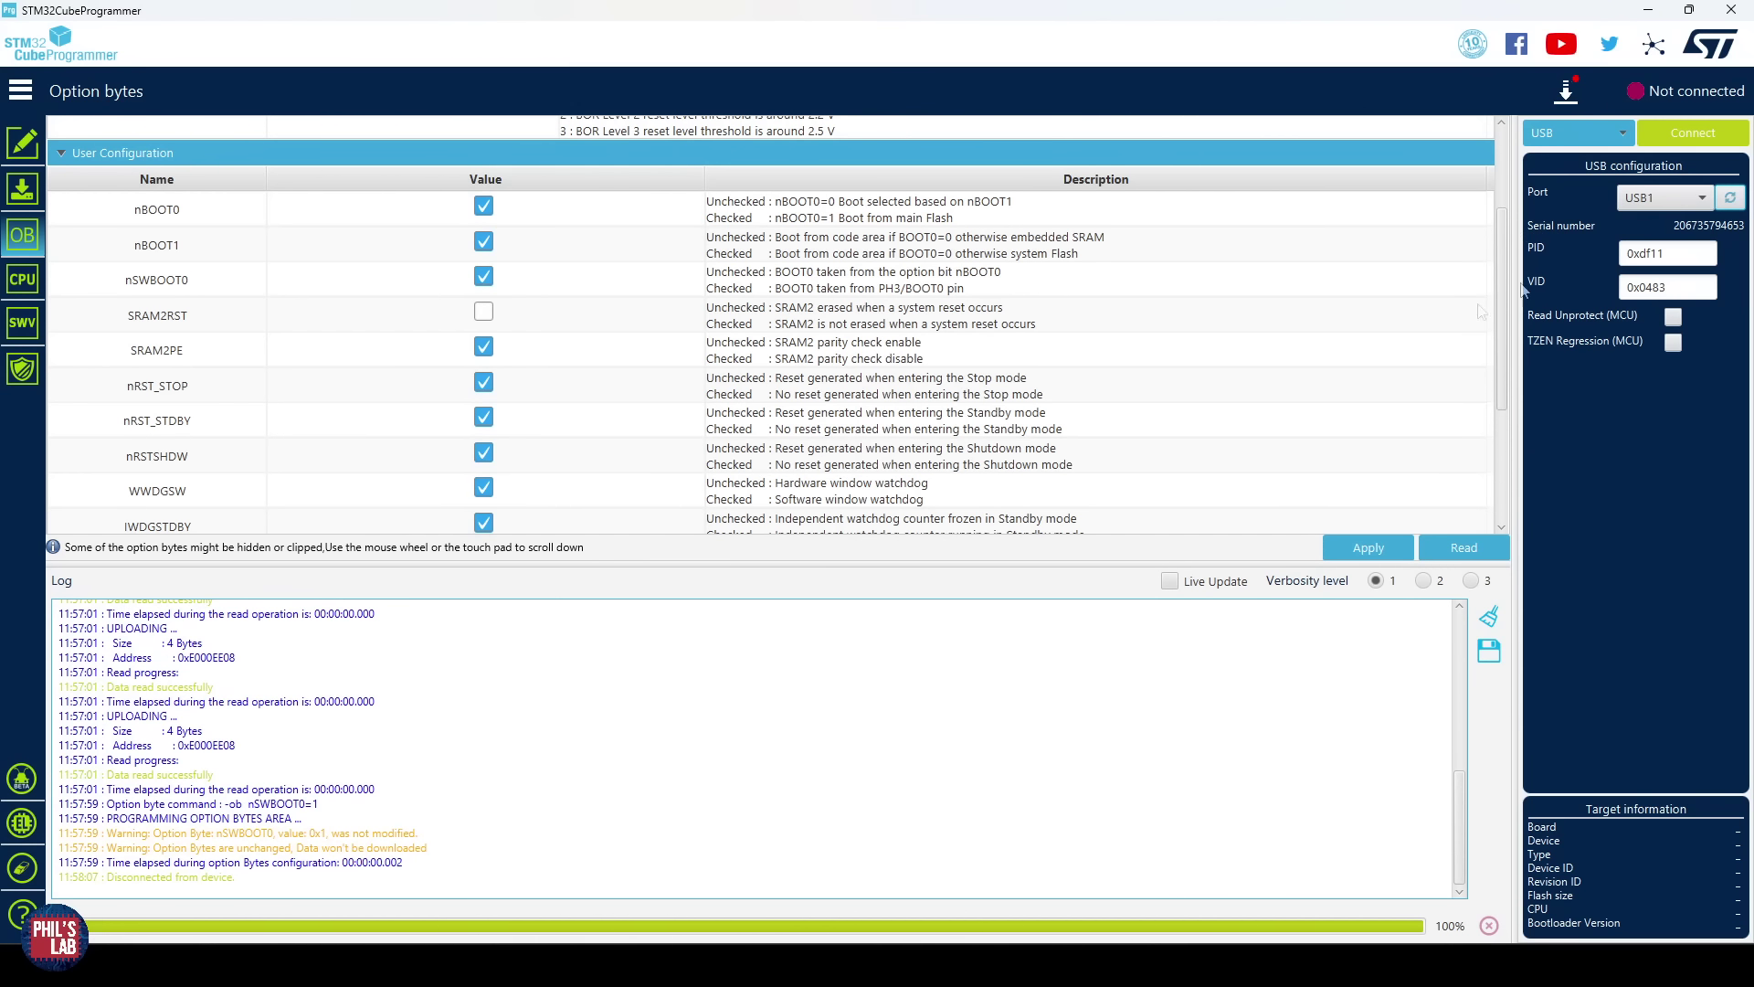
Step: Connect to the target over USB and display the User Configuration option bytes
{"action": "left_click", "coordinate": [1690, 133]}
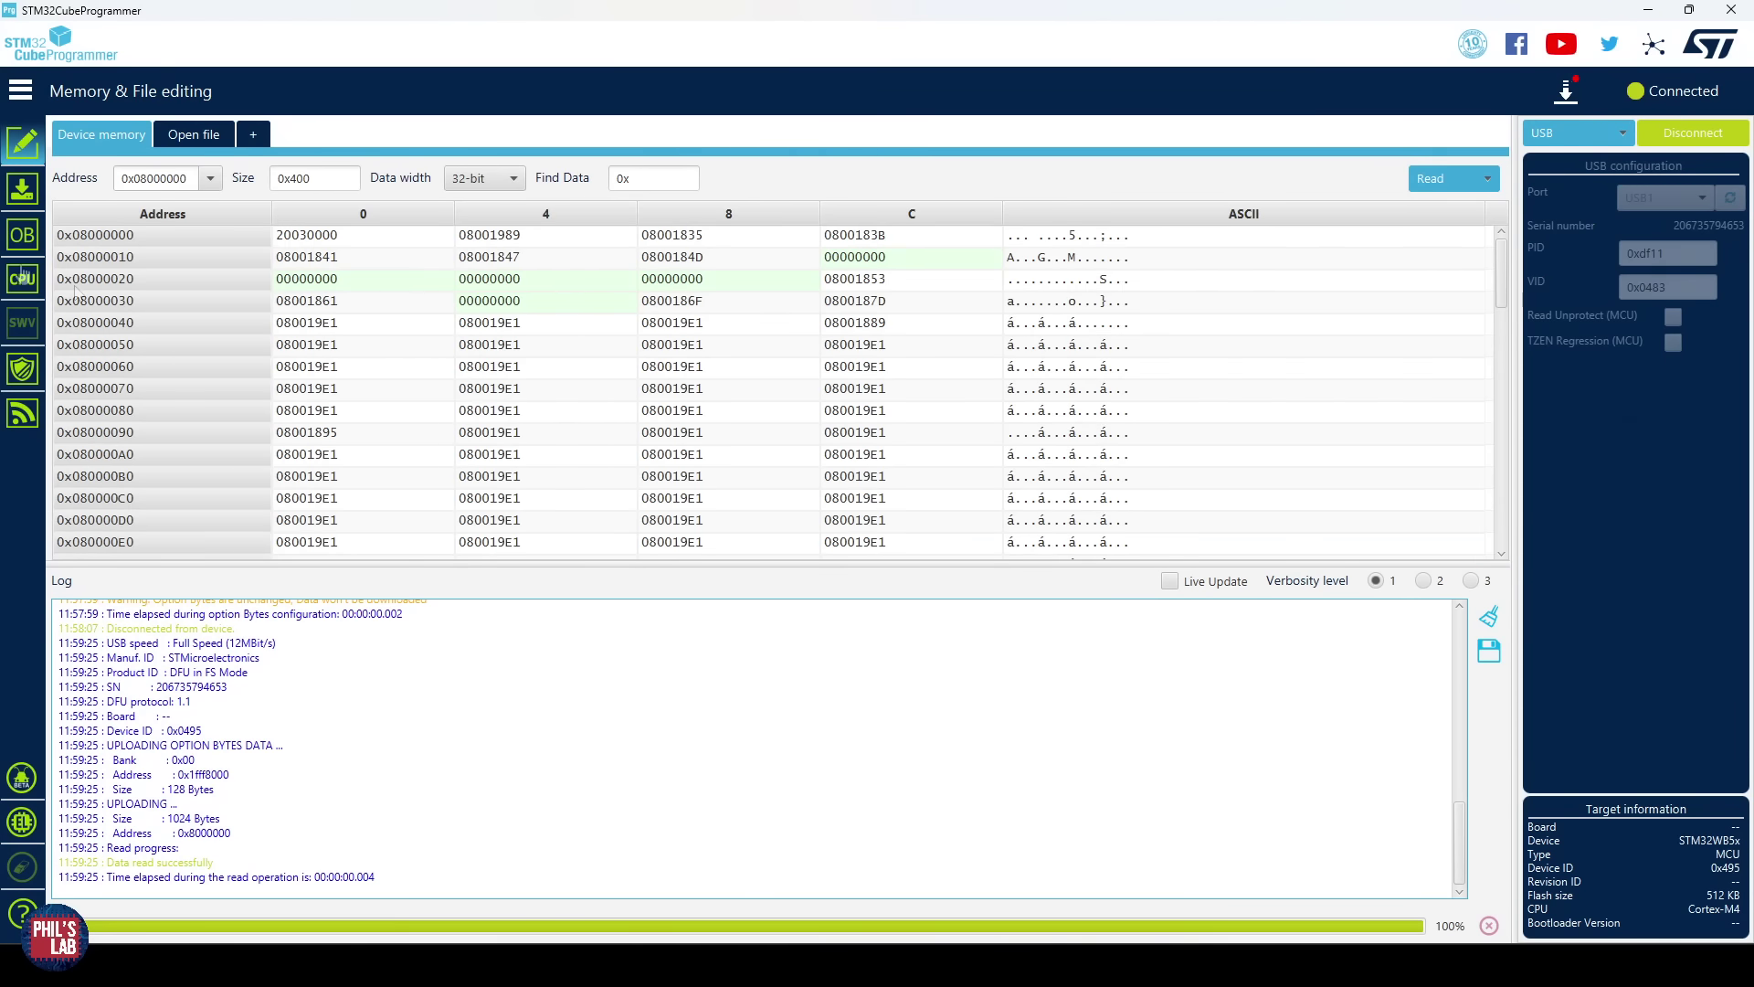
{"action": "left_click", "coordinate": [22, 189]}
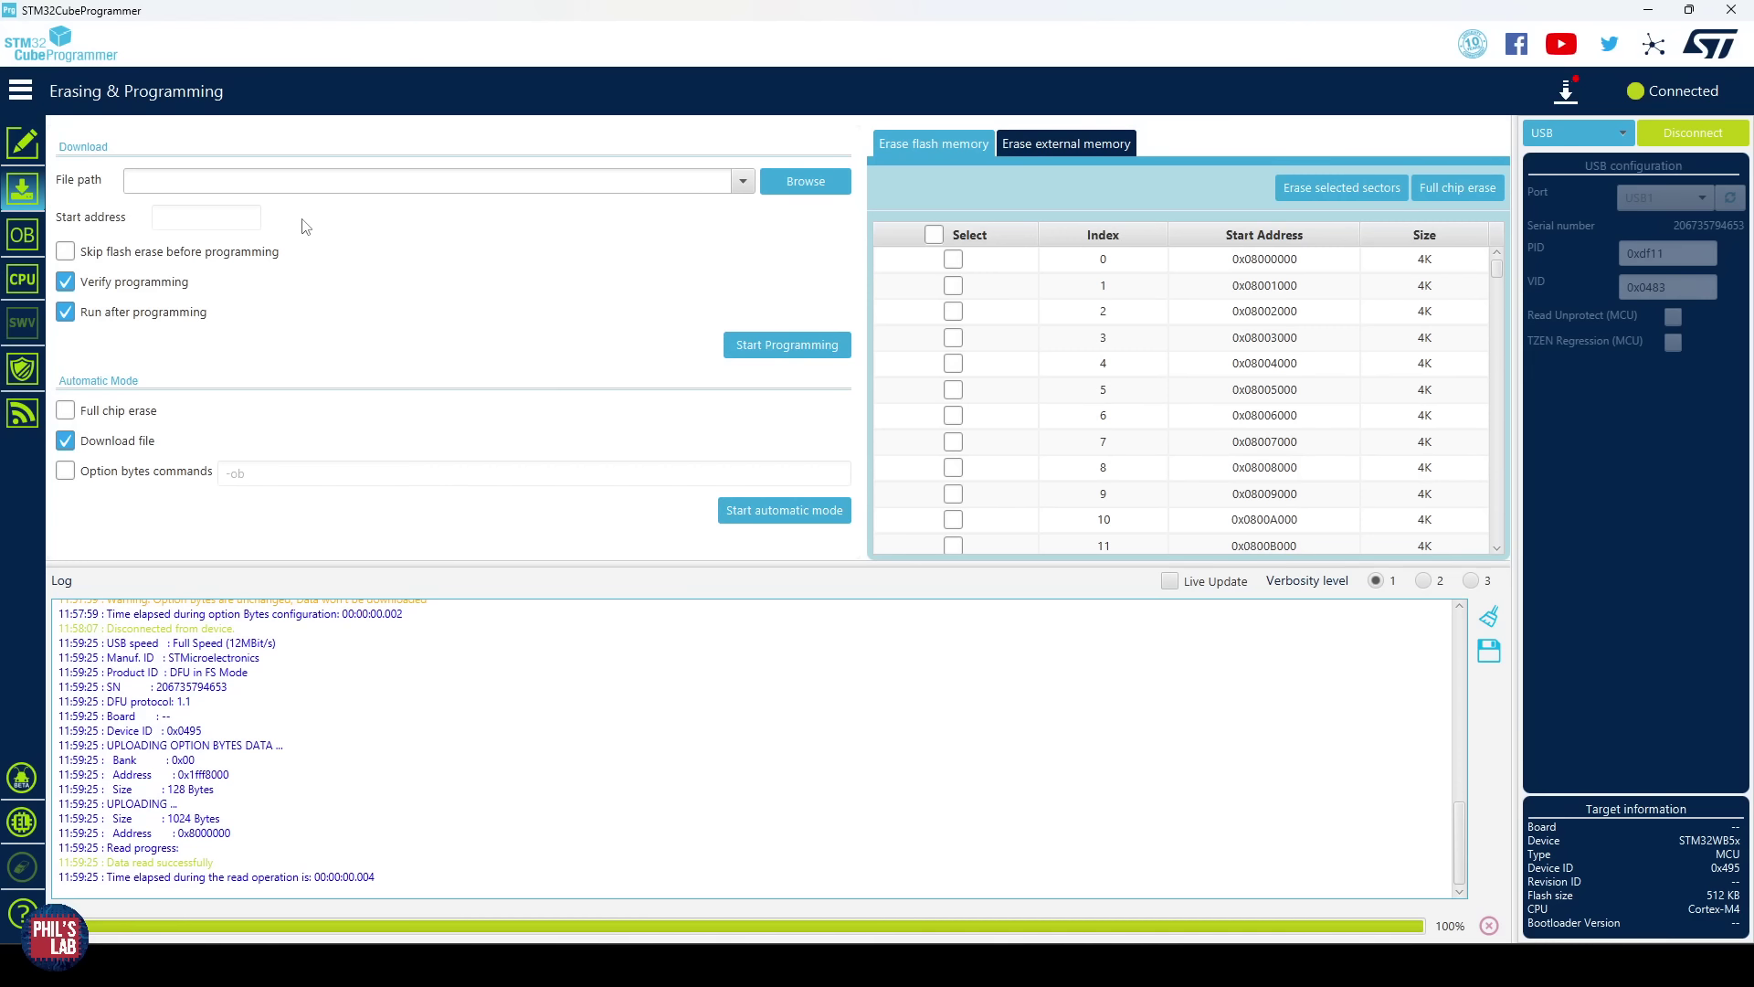
{"action": "left_click", "coordinate": [22, 235]}
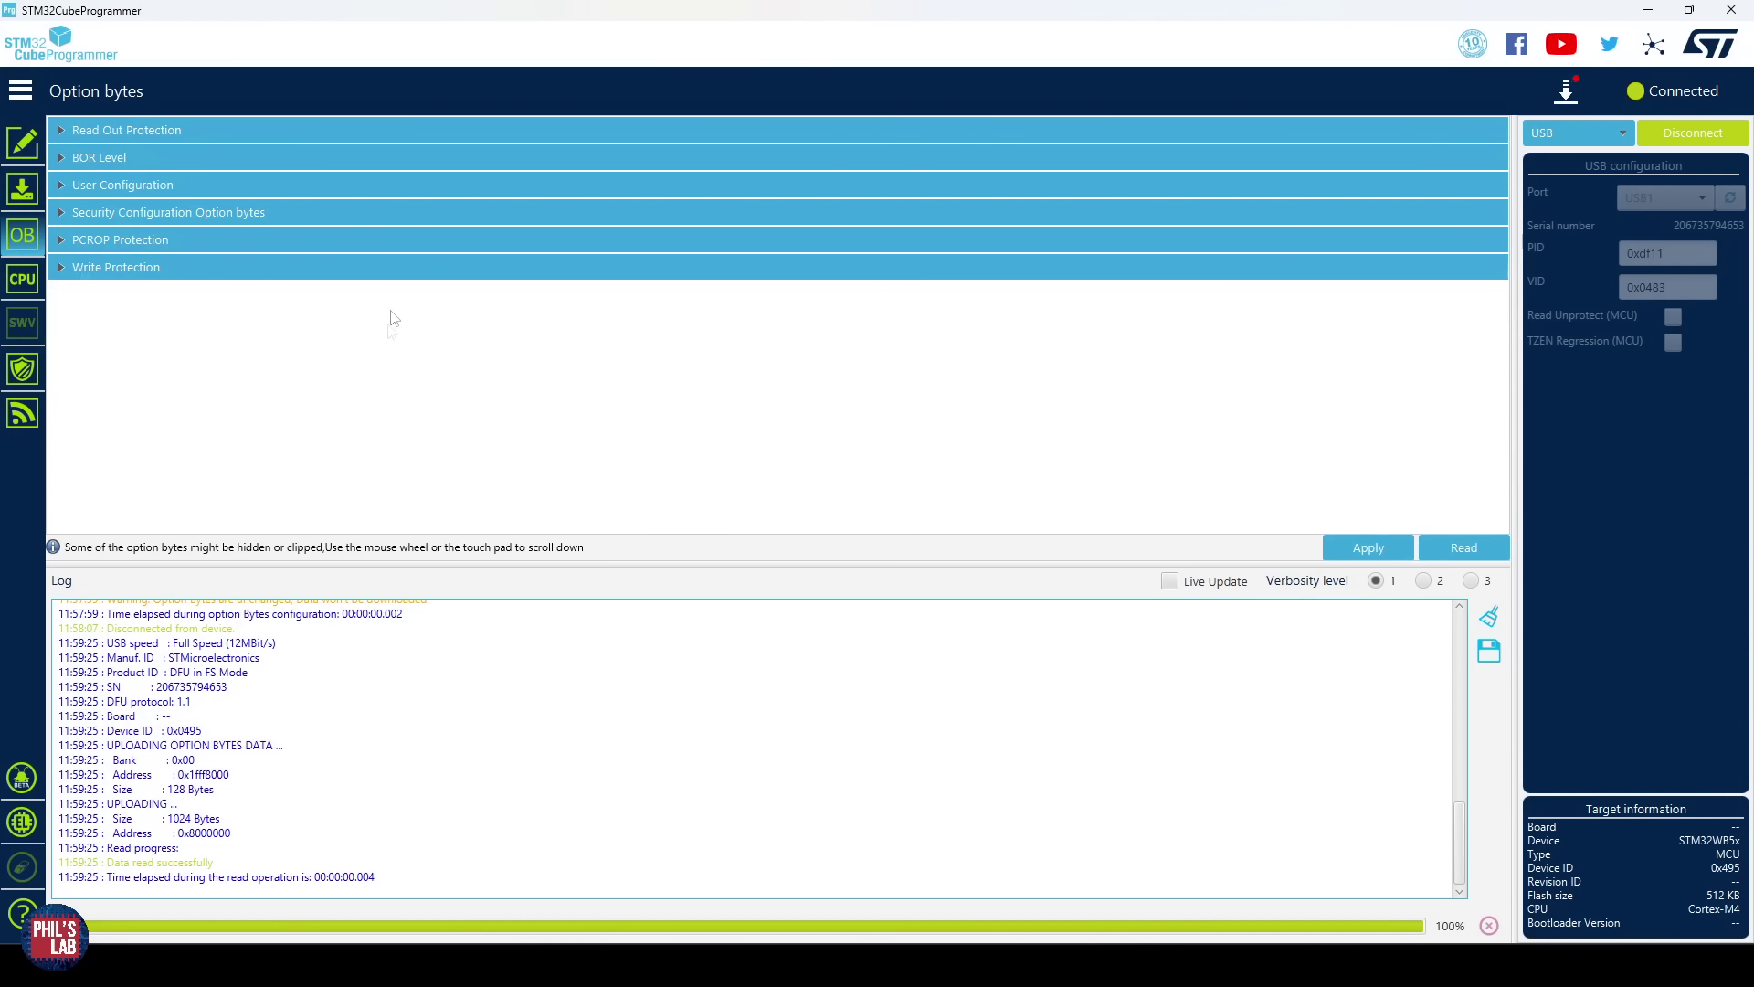
{"action": "left_click", "coordinate": [66, 186]}
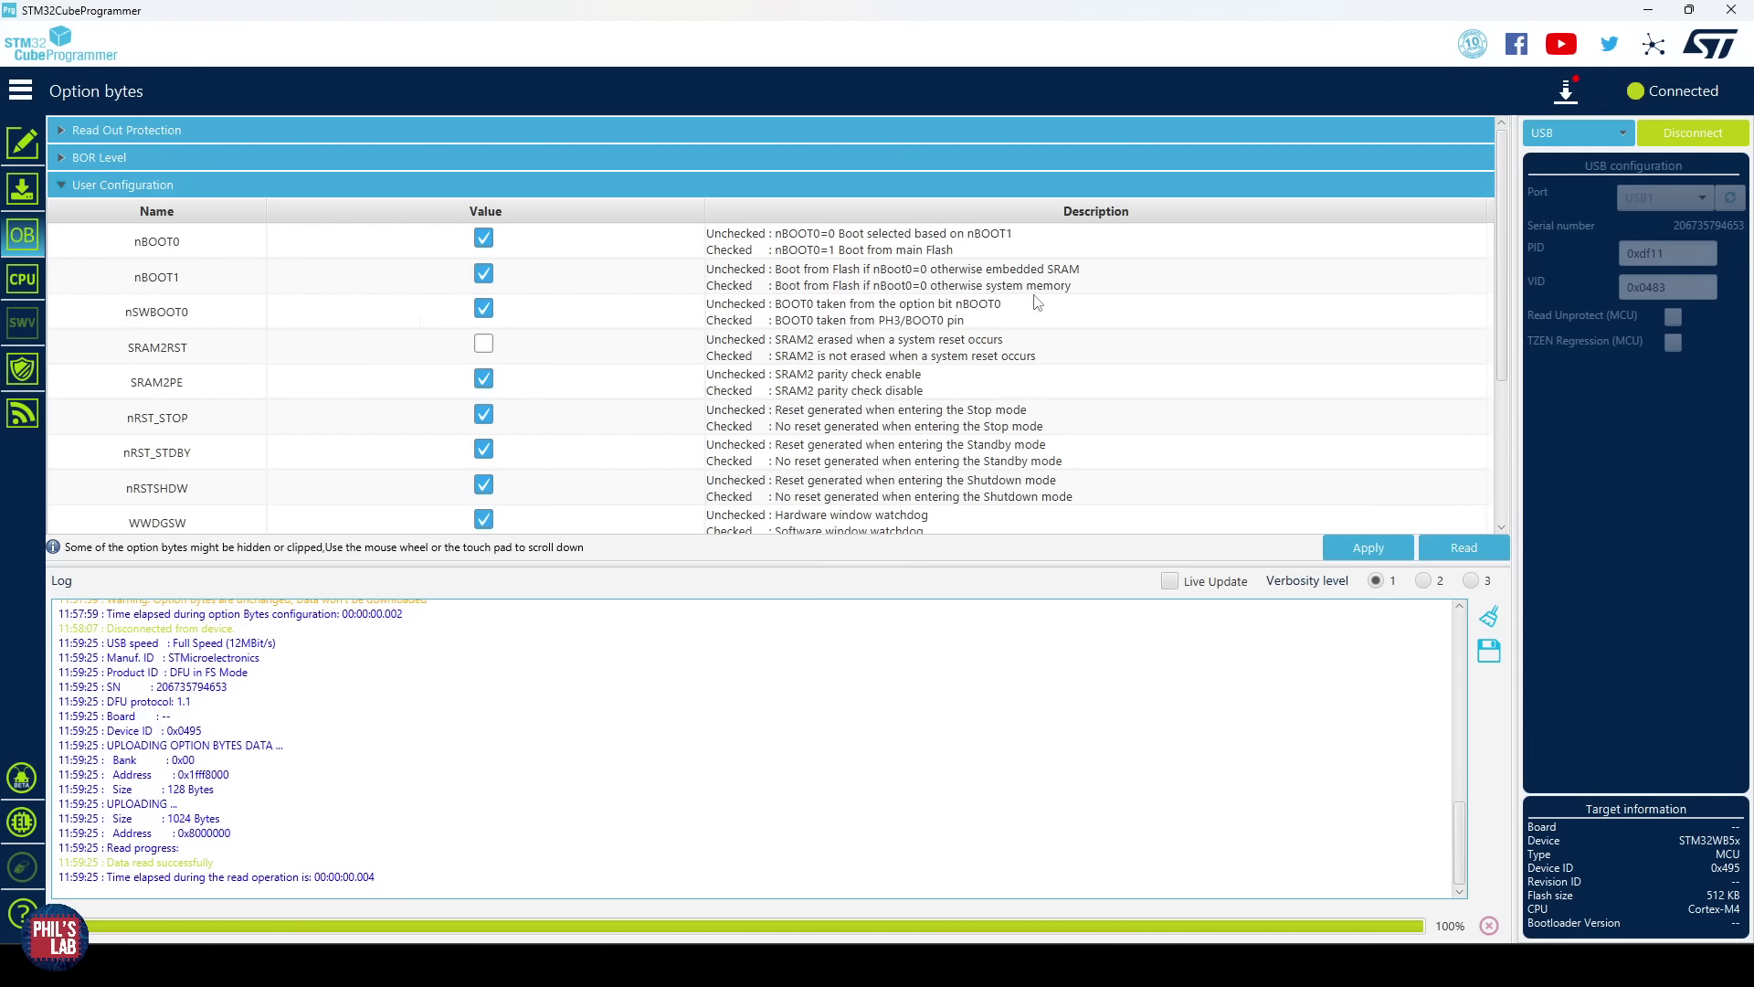
Step: Disconnect the USB connection and connect to the target through ST-LINK instead
{"action": "left_click", "coordinate": [1697, 142]}
{"action": "left_click", "coordinate": [1595, 130]}
{"action": "left_click", "coordinate": [1591, 162]}
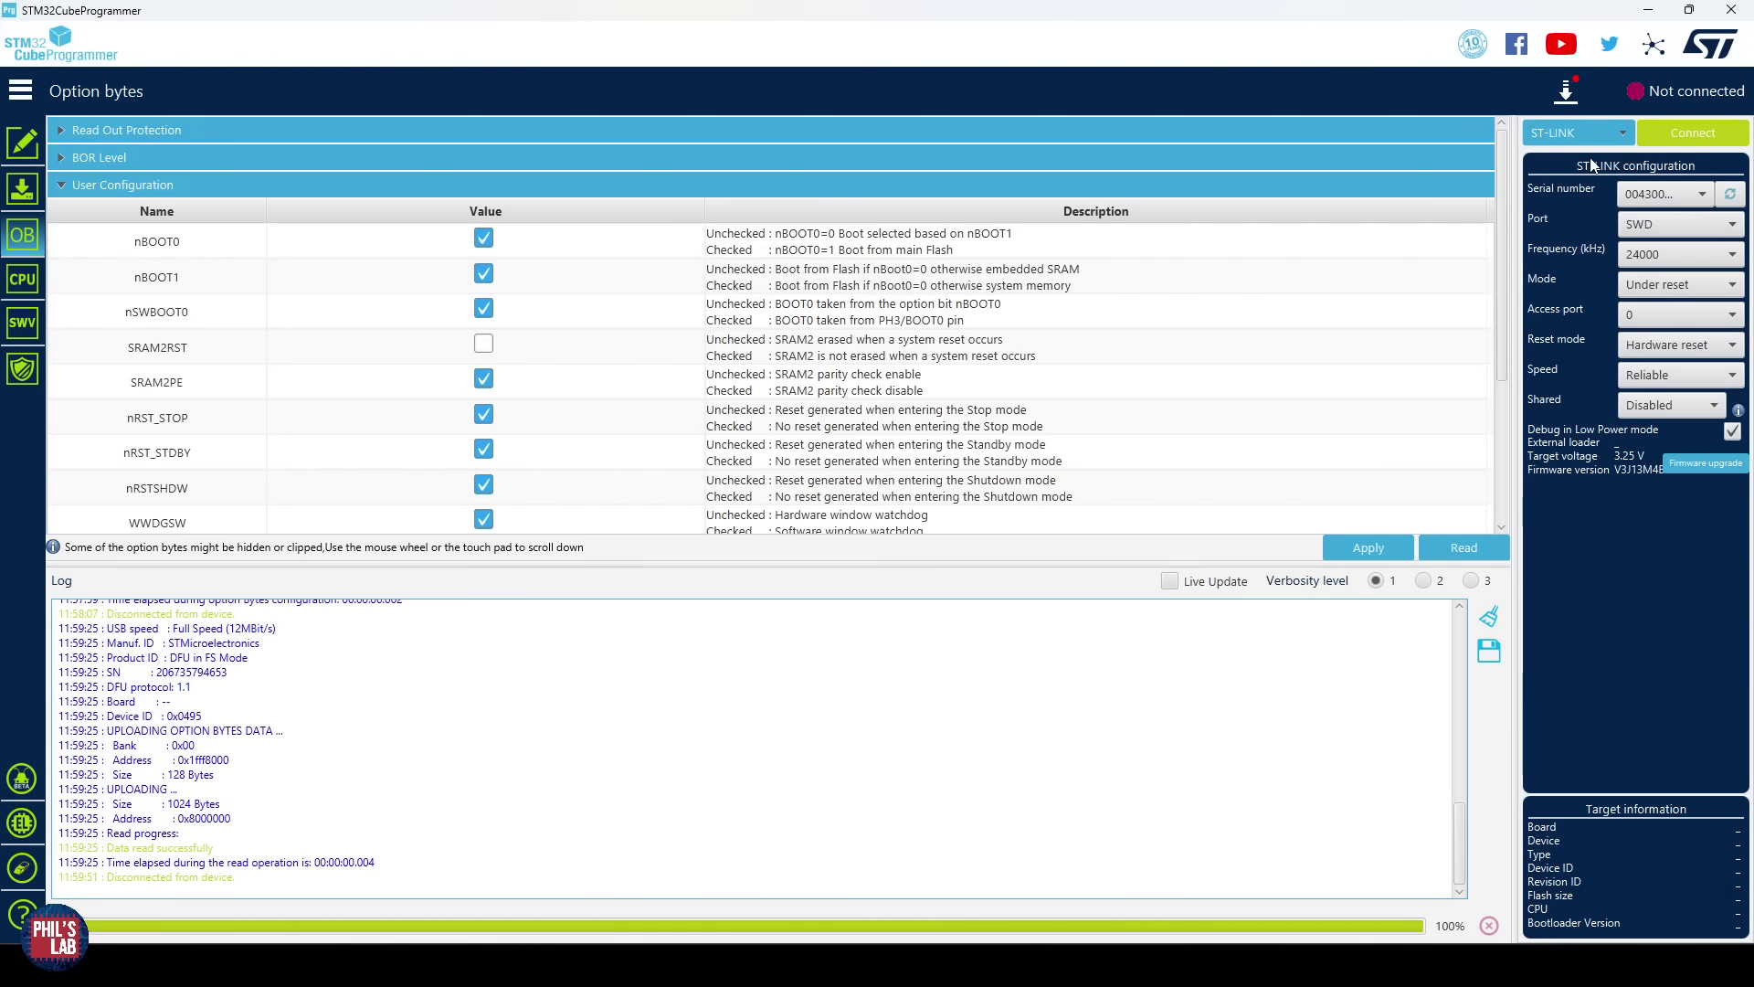
{"action": "left_click", "coordinate": [1704, 145]}
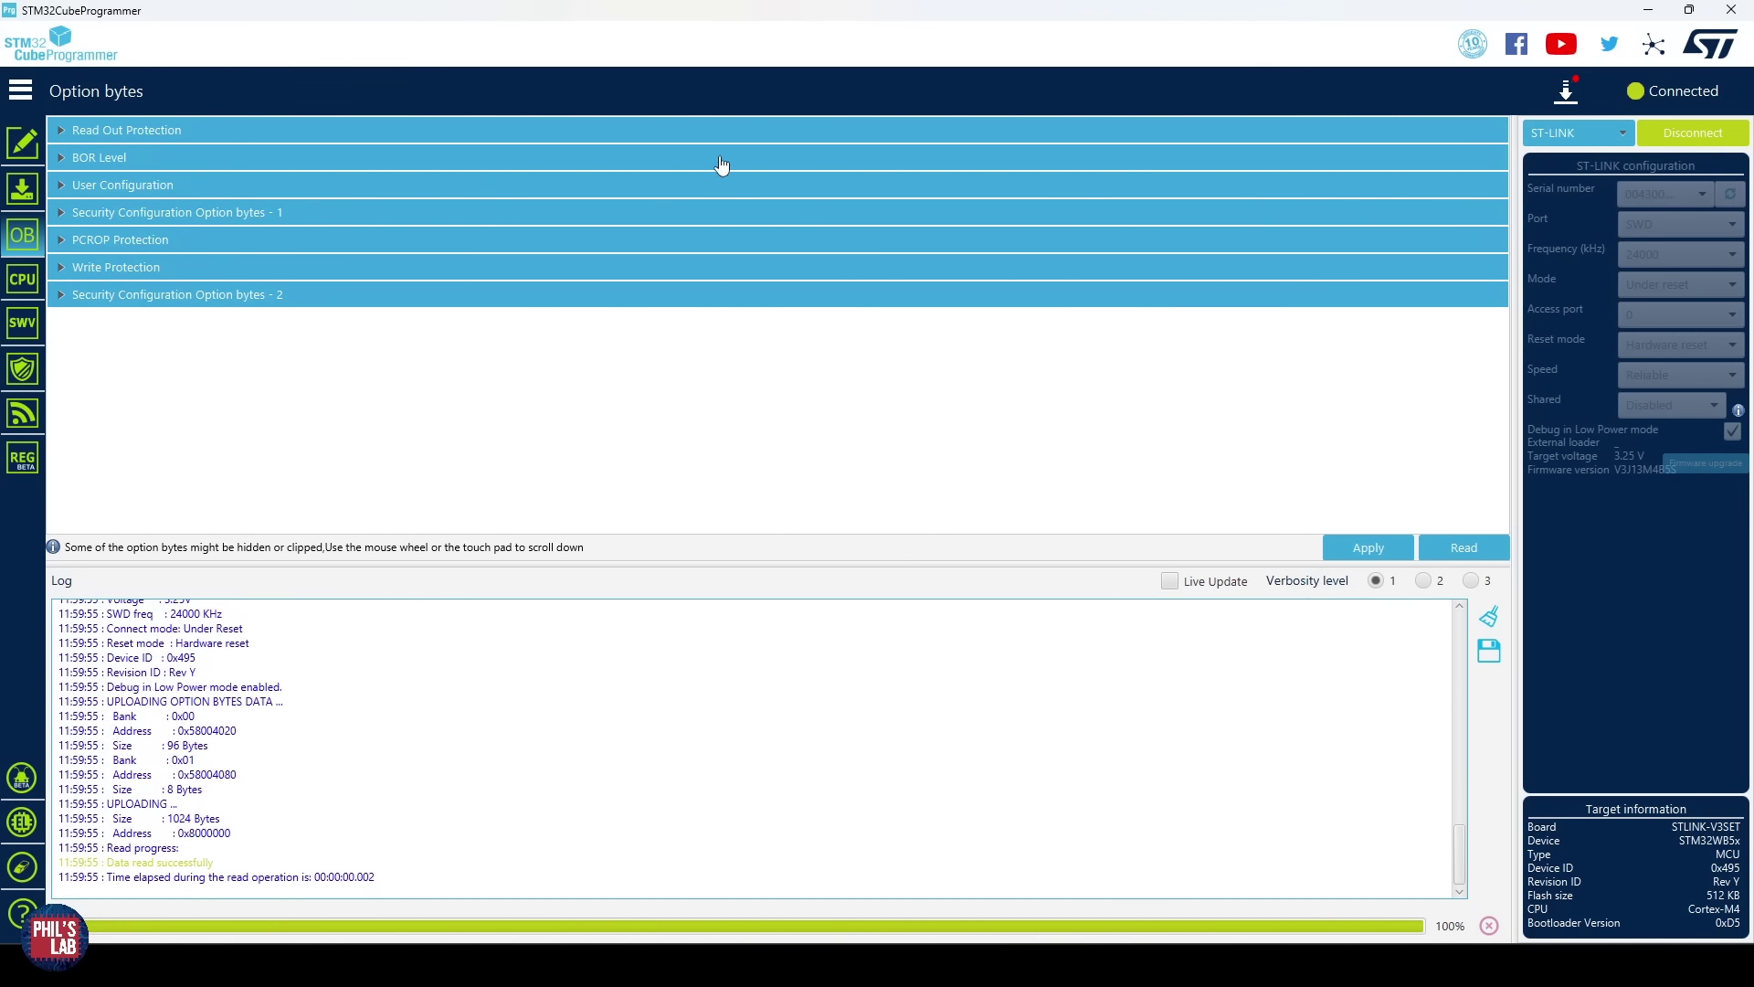
Step: In the browser, examine the STM32WB Bluetooth LE wireless stack wiki page for the available coprocessor binaries and stack variants
{"action": "left_click_drag", "start_coordinate": [446, 395], "coordinate": [592, 376]}
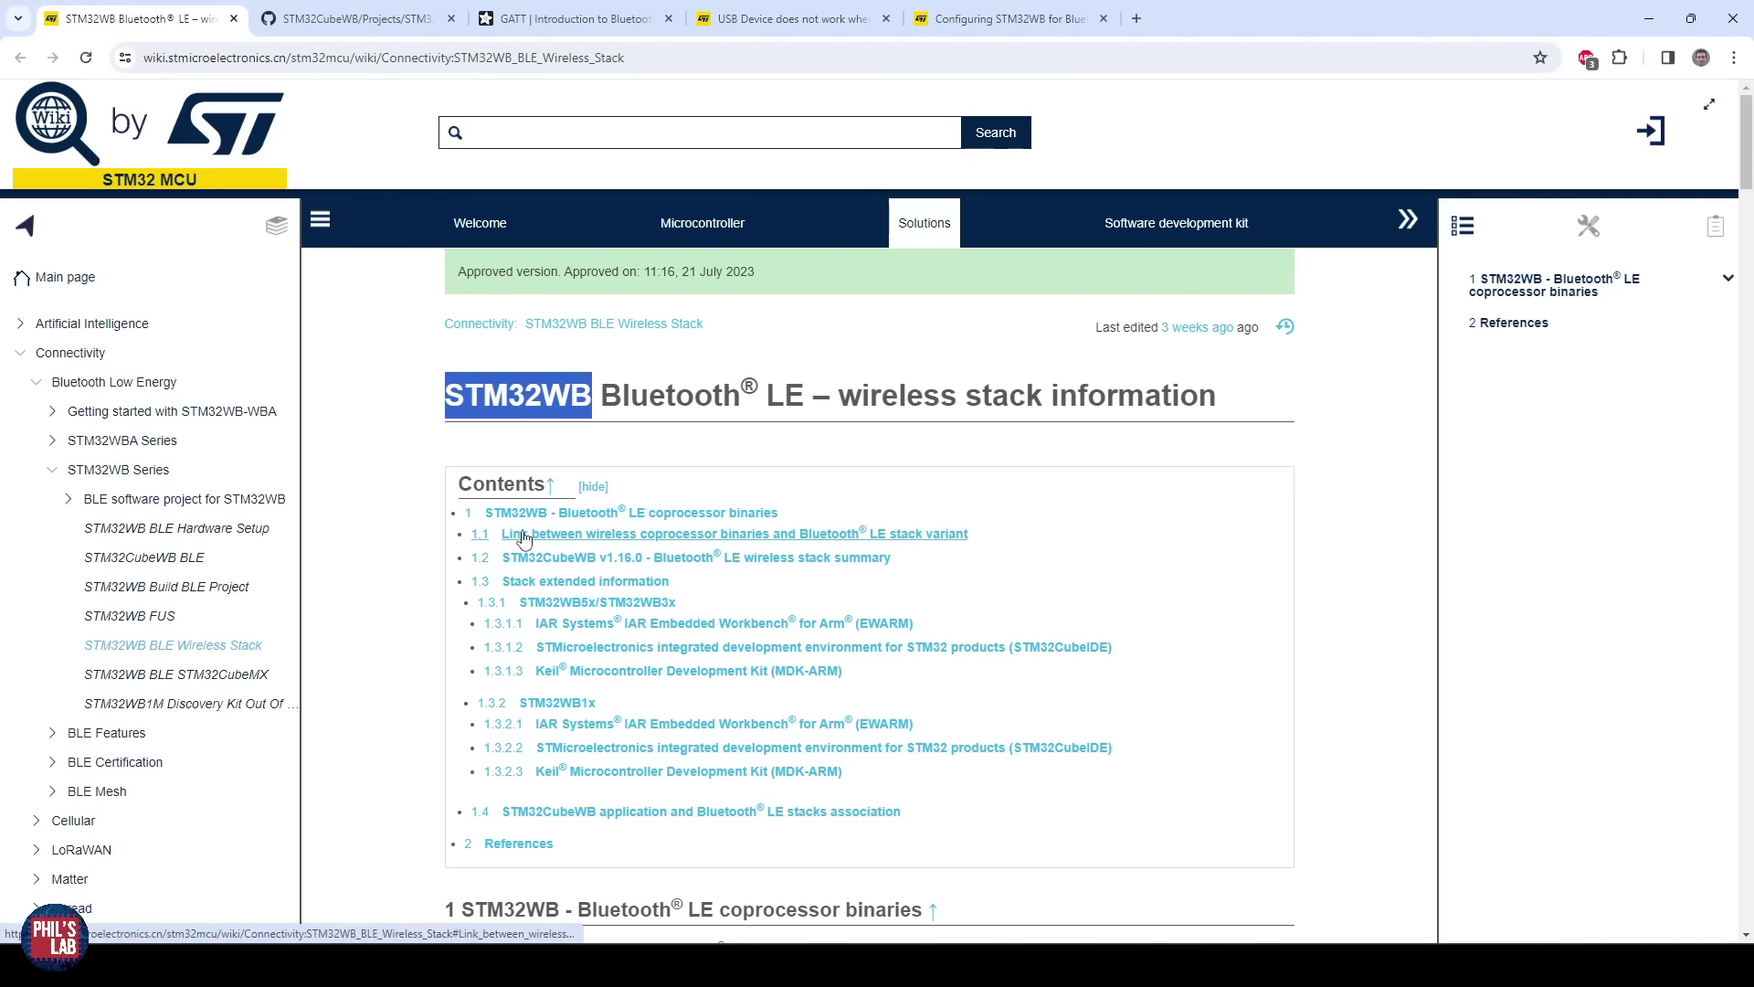
{"action": "left_click", "coordinate": [475, 357]}
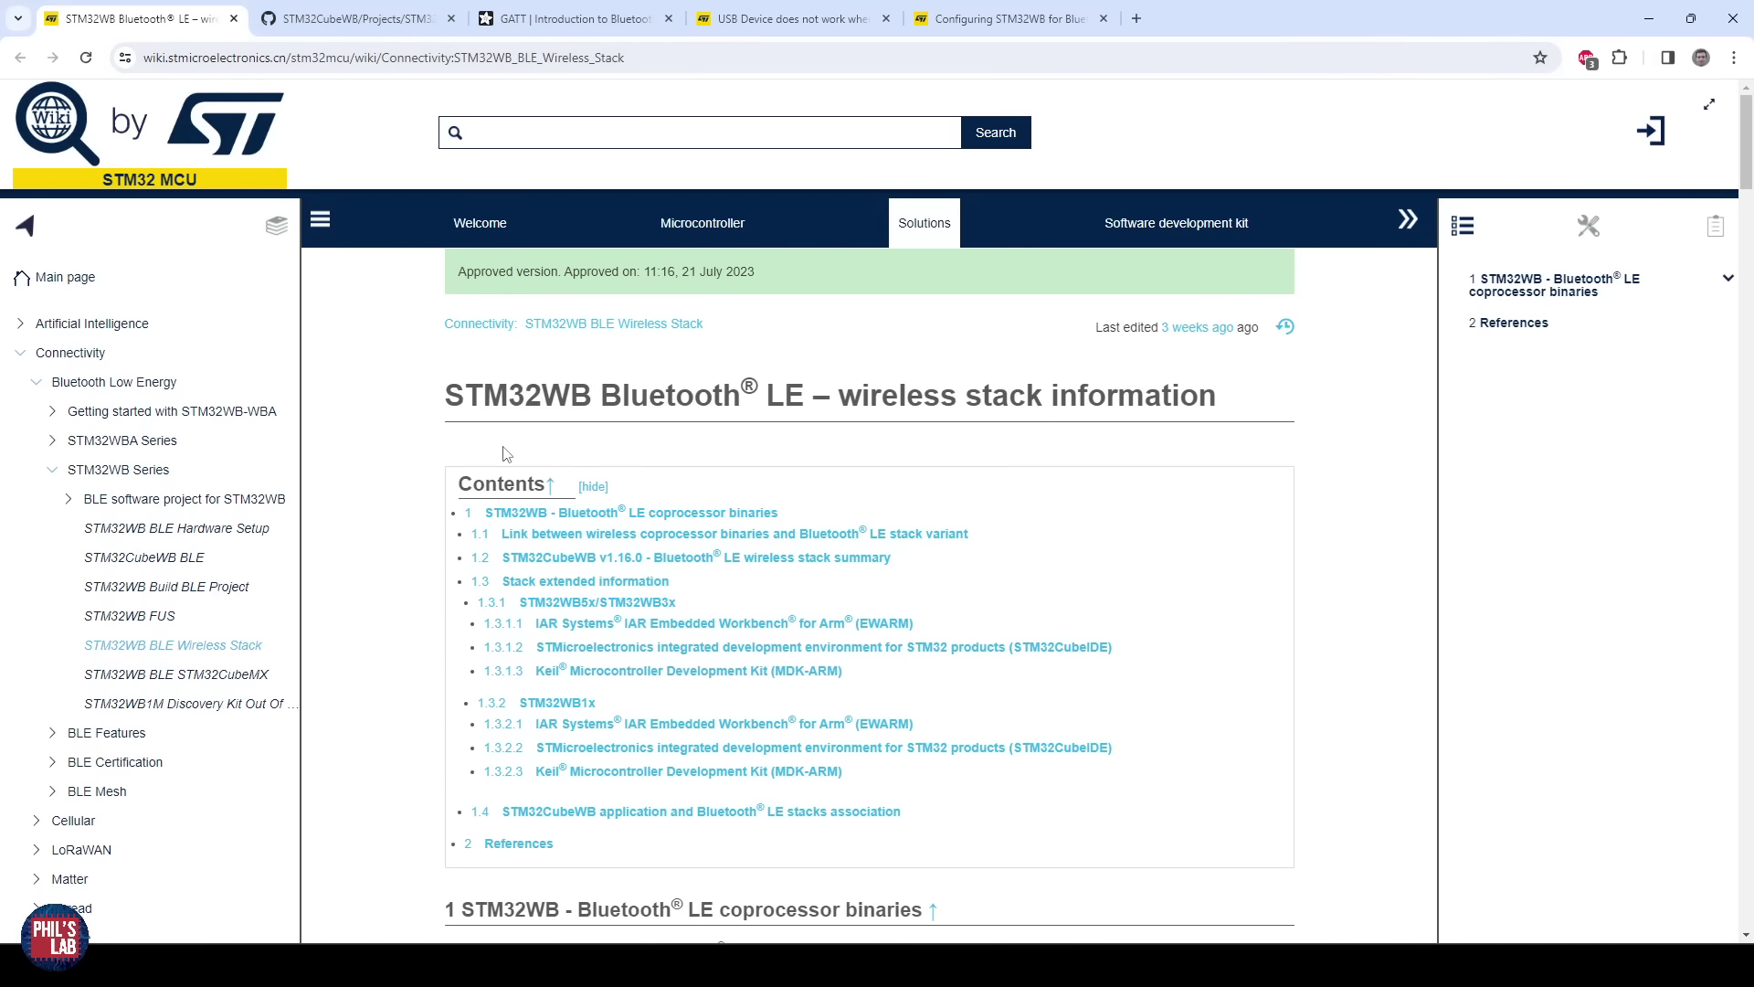
{"action": "scroll", "coordinate": [501, 456], "scroll_direction": "down", "scroll_amount": 2}
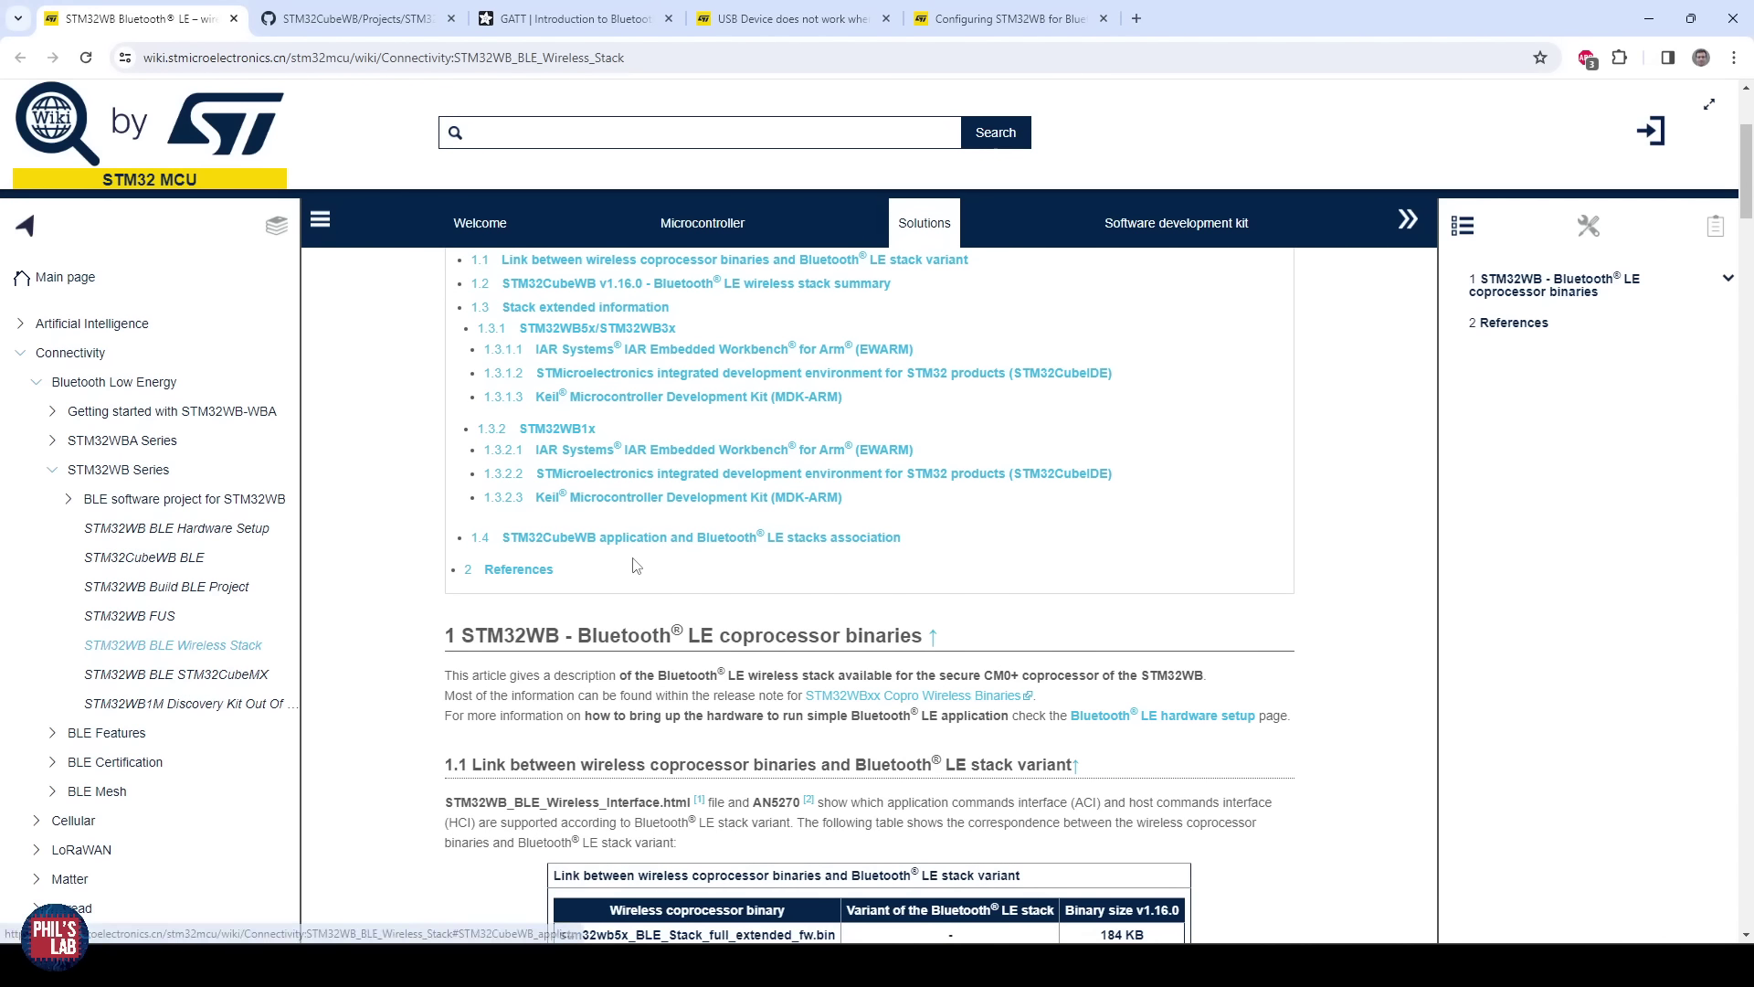
{"action": "scroll", "coordinate": [635, 564], "scroll_direction": "down", "scroll_amount": 2}
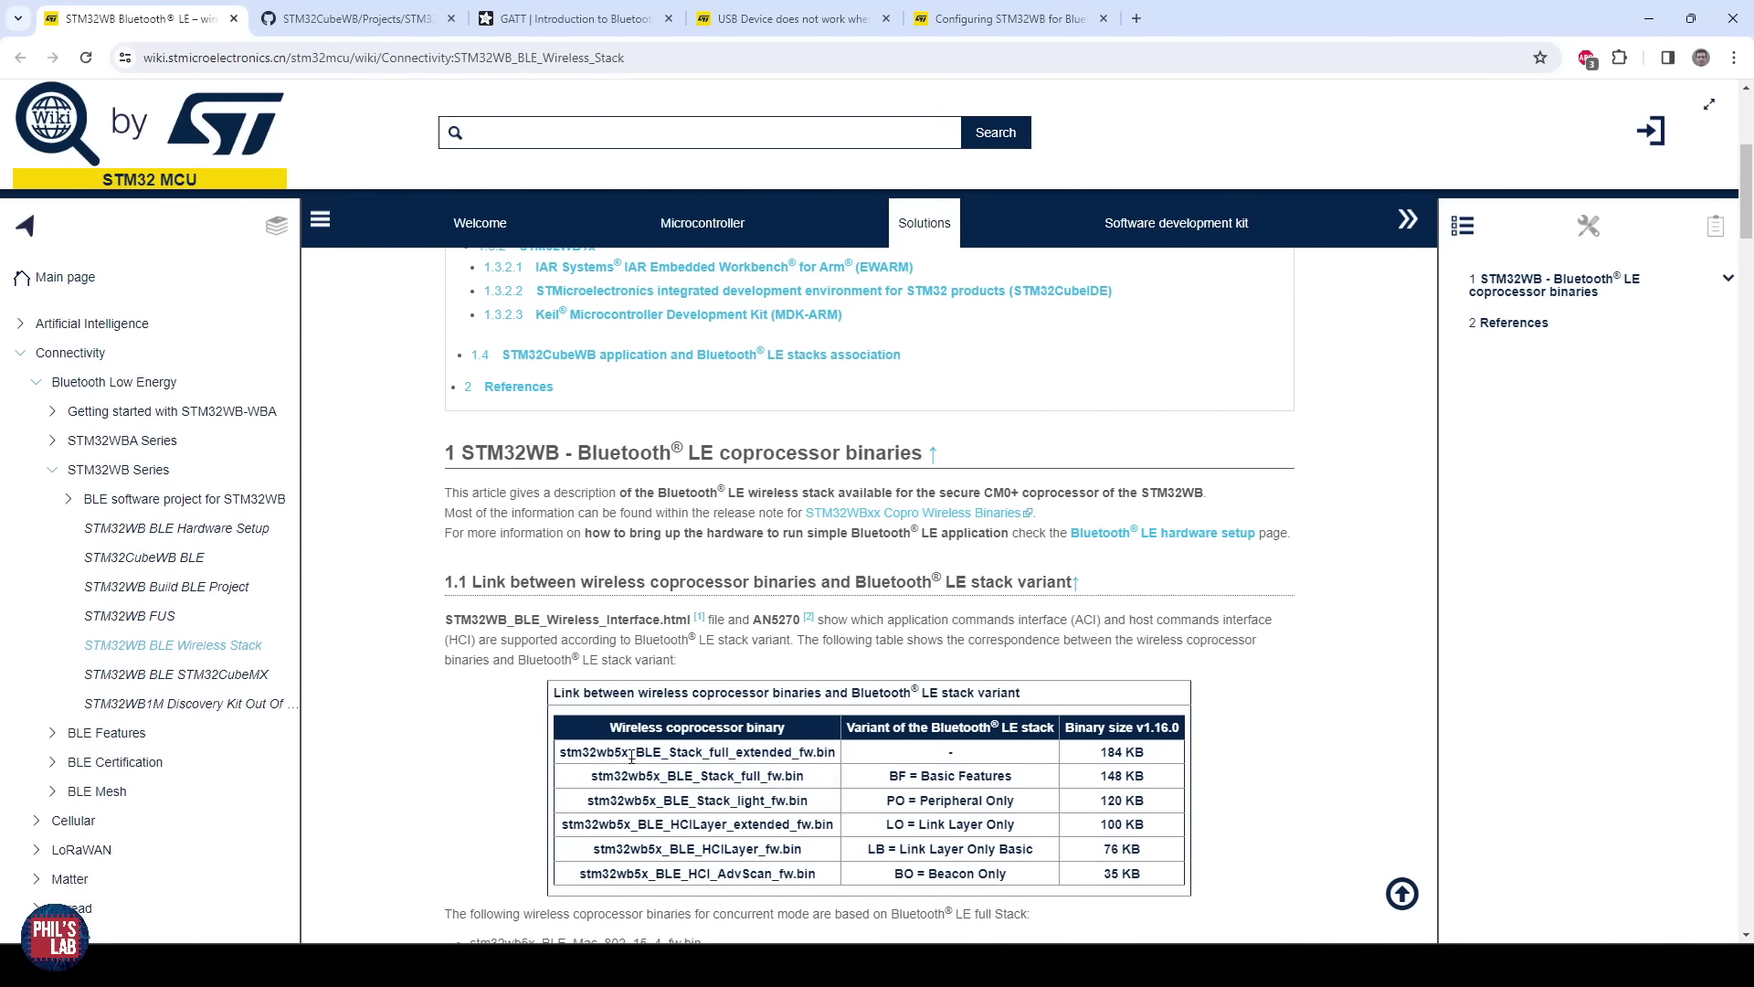
{"action": "scroll", "coordinate": [632, 756], "scroll_direction": "down", "scroll_amount": 5}
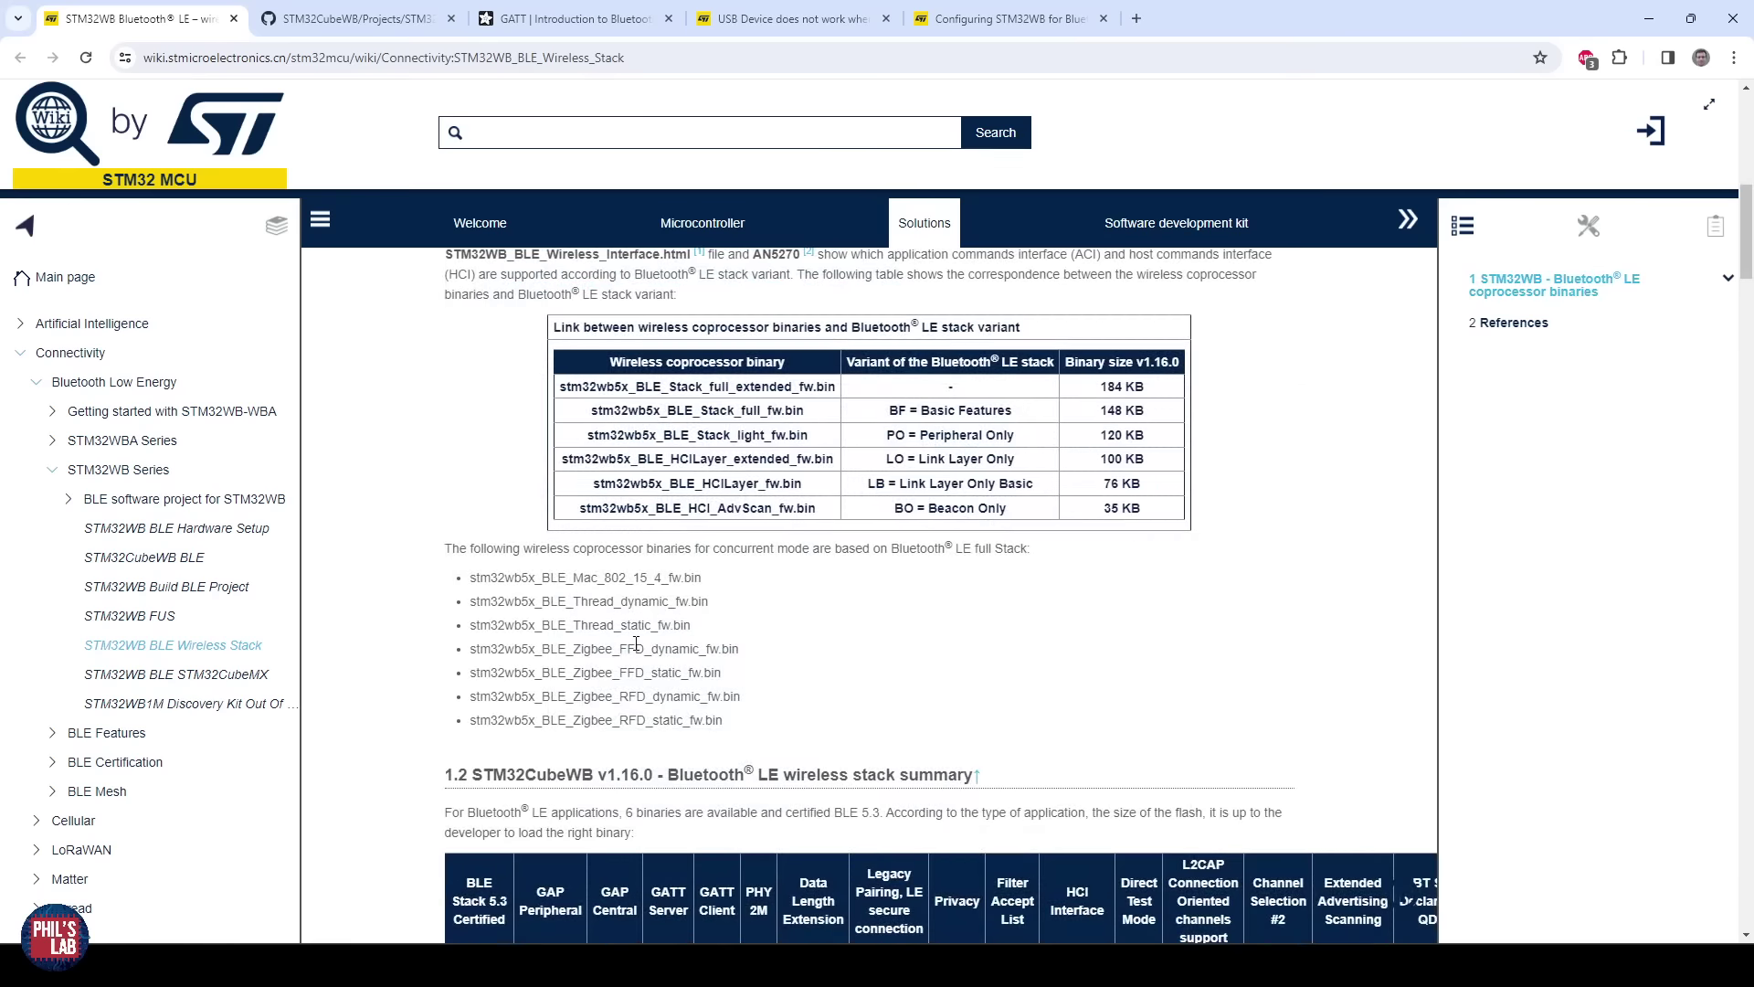
{"action": "scroll", "coordinate": [628, 661], "scroll_direction": "down", "scroll_amount": 1}
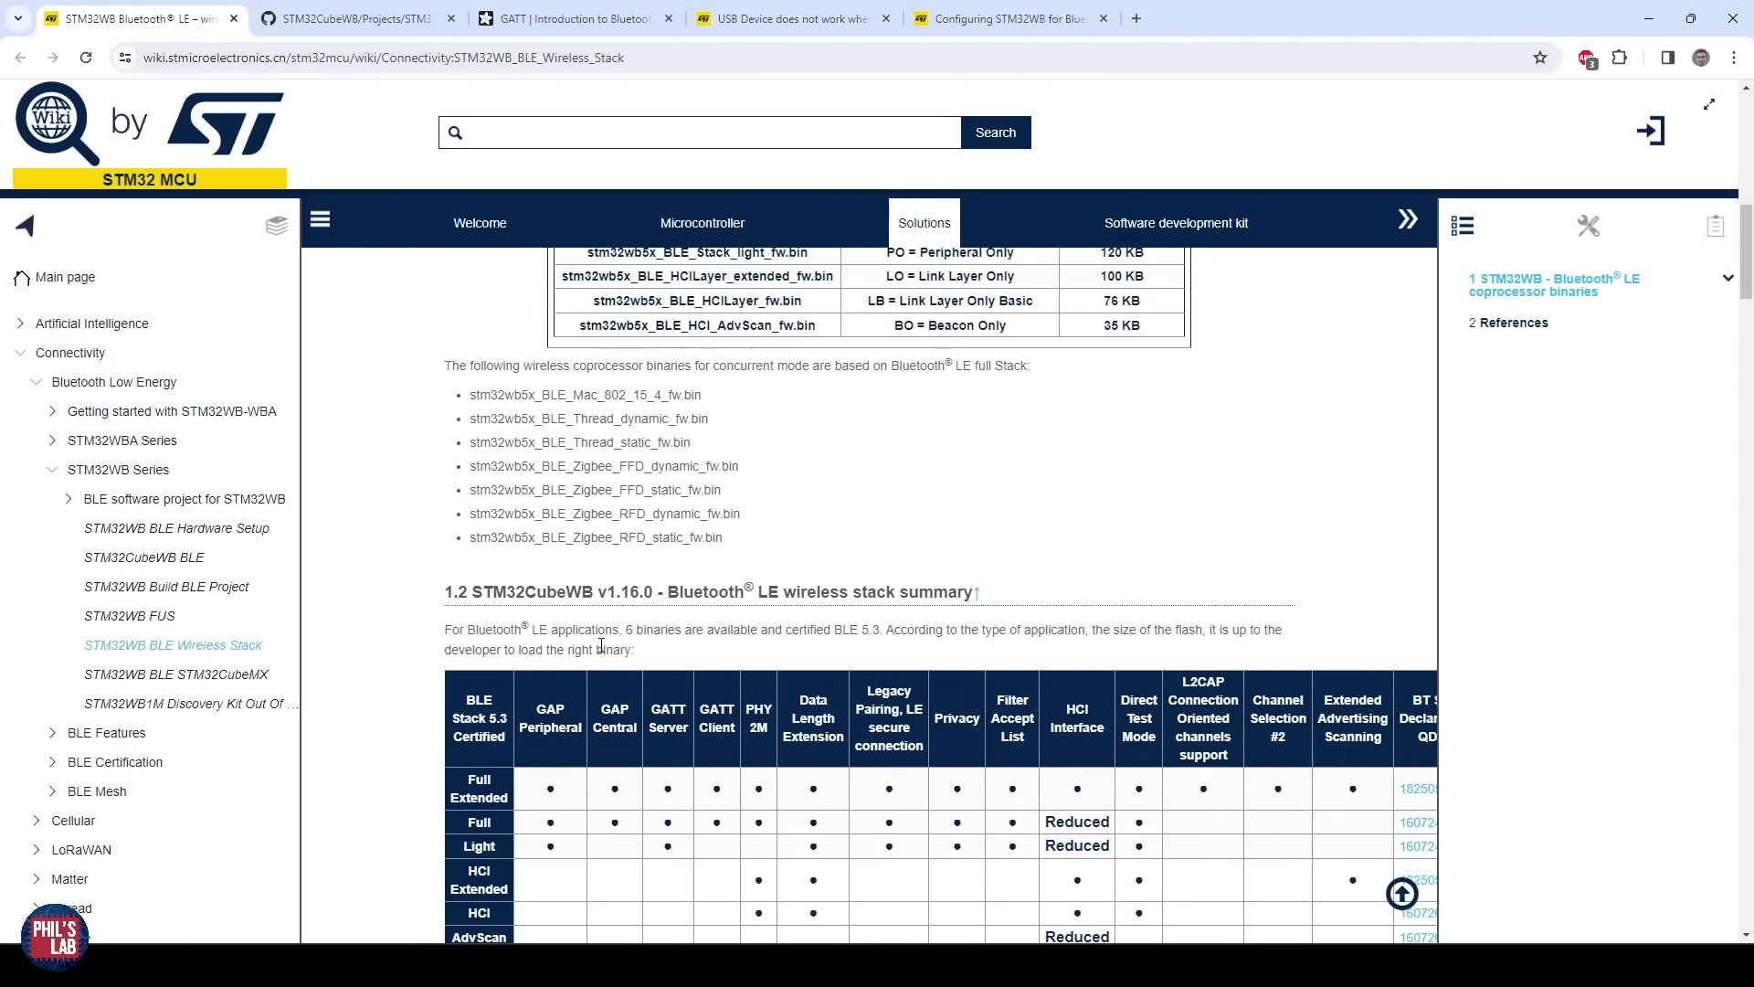
{"action": "scroll", "coordinate": [601, 645], "scroll_direction": "up", "scroll_amount": 1}
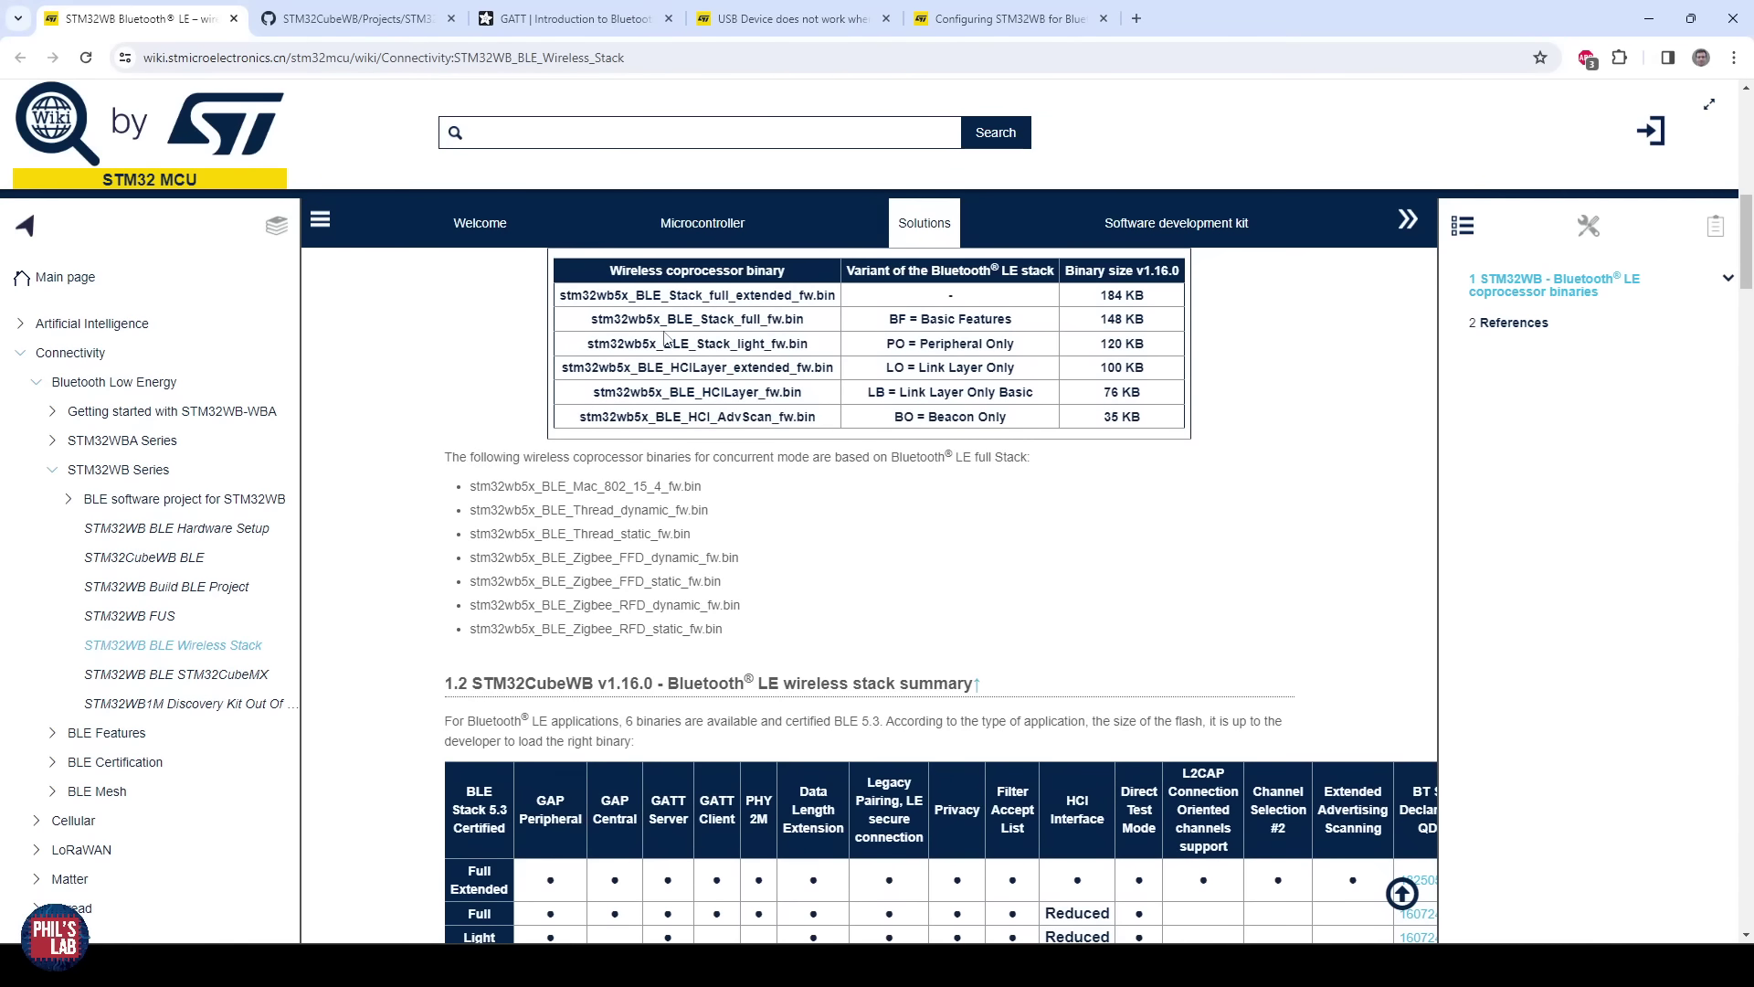
{"action": "scroll", "coordinate": [654, 346], "scroll_direction": "up", "scroll_amount": 5}
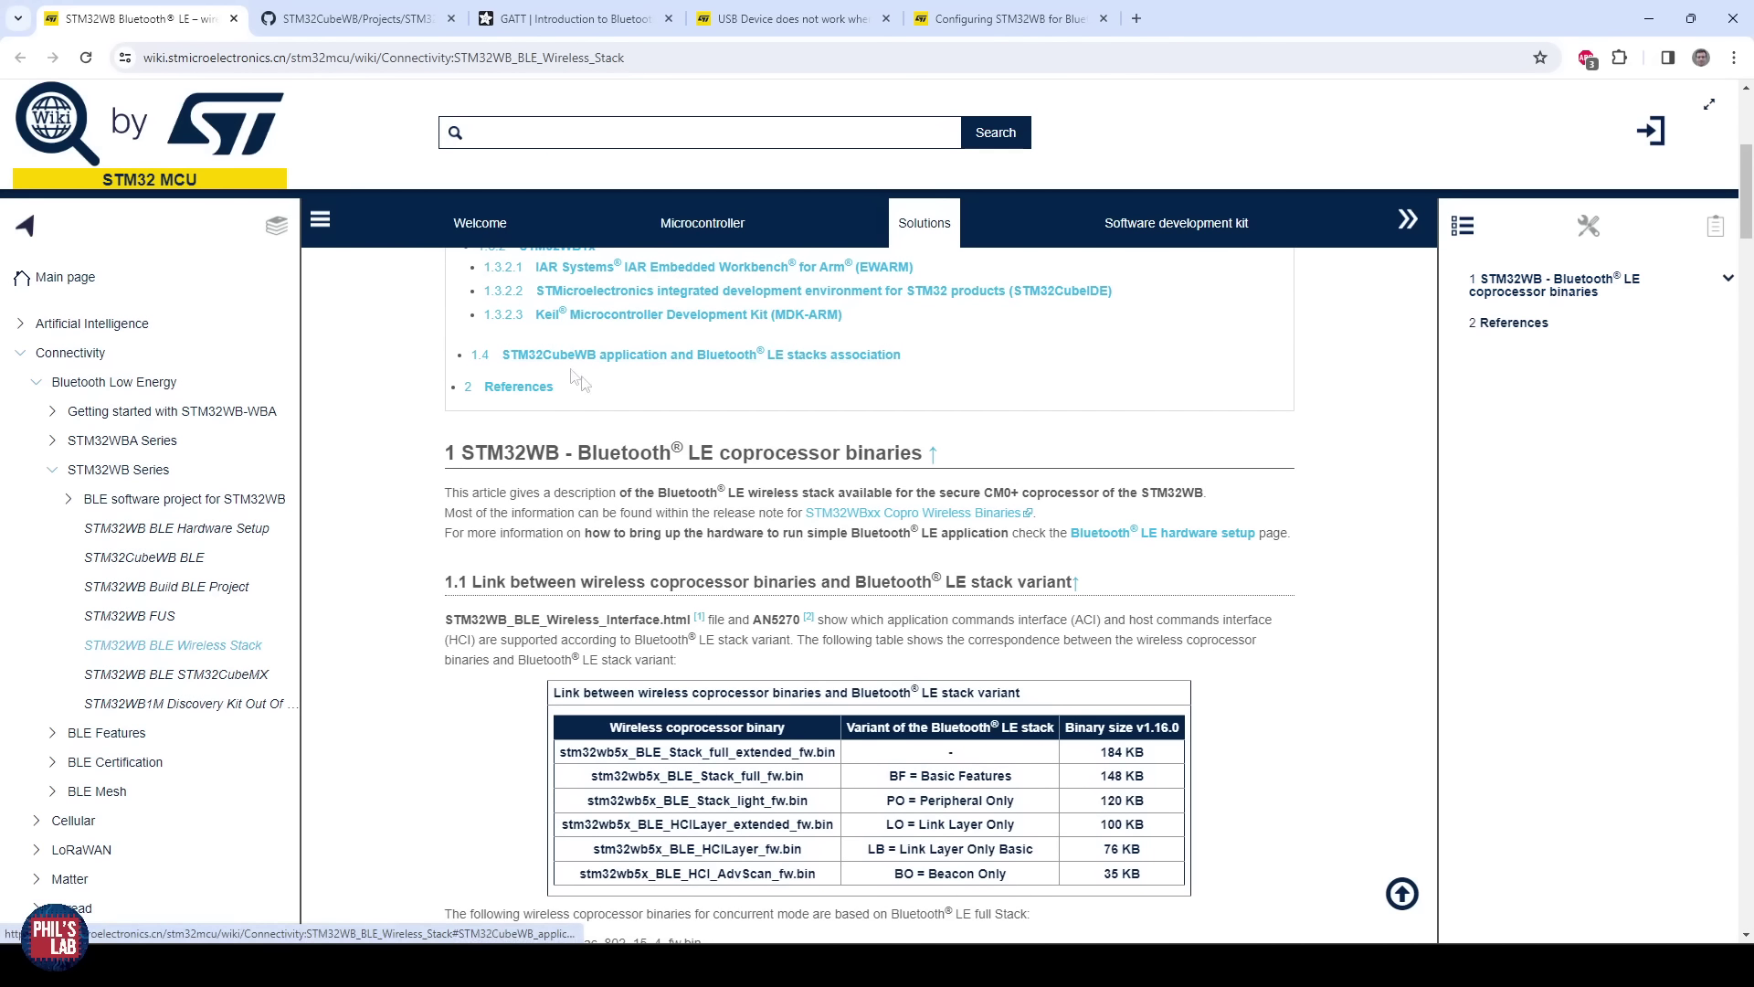
{"action": "scroll", "coordinate": [950, 703], "scroll_direction": "up", "scroll_amount": 2}
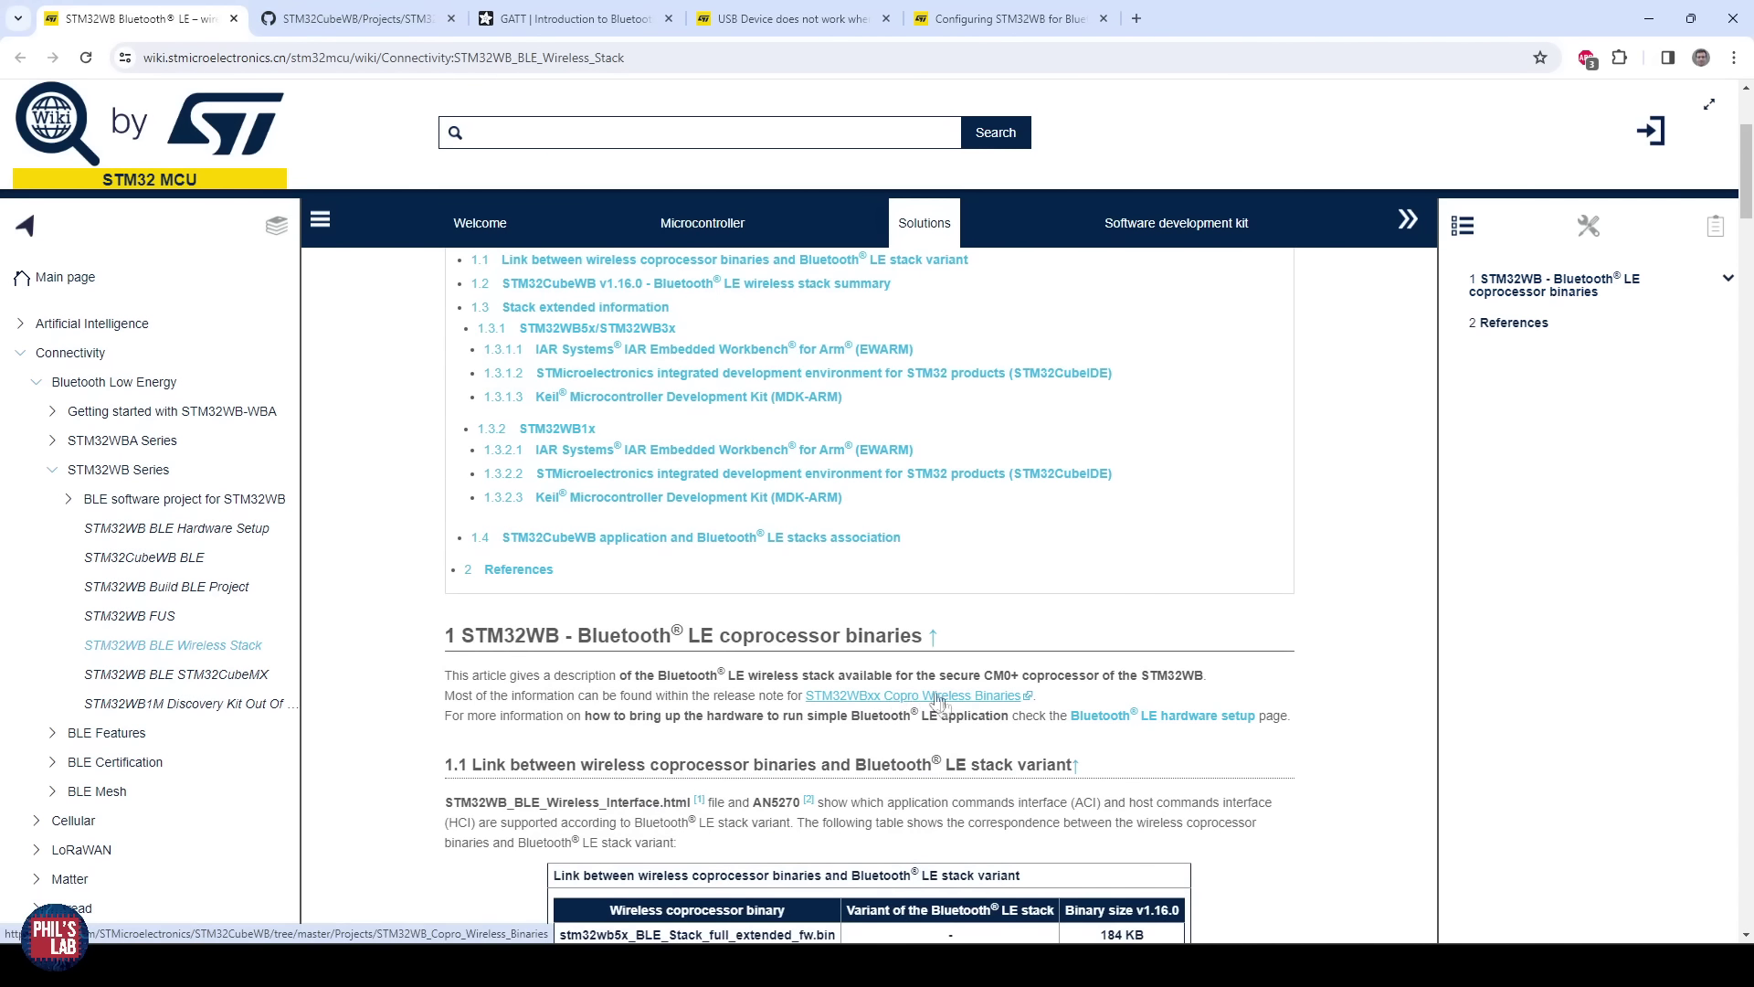
Step: Locate stm32wb5x_BLE_Stack_full_fw.bin and stm32wb5x_FUS_fw.bin in the STM32CubeWB repository's STM32WB5x folder on GitHub
{"action": "key", "text": "ctrl+Tab"}
{"action": "scroll", "coordinate": [744, 571], "scroll_direction": "down", "scroll_amount": 3}
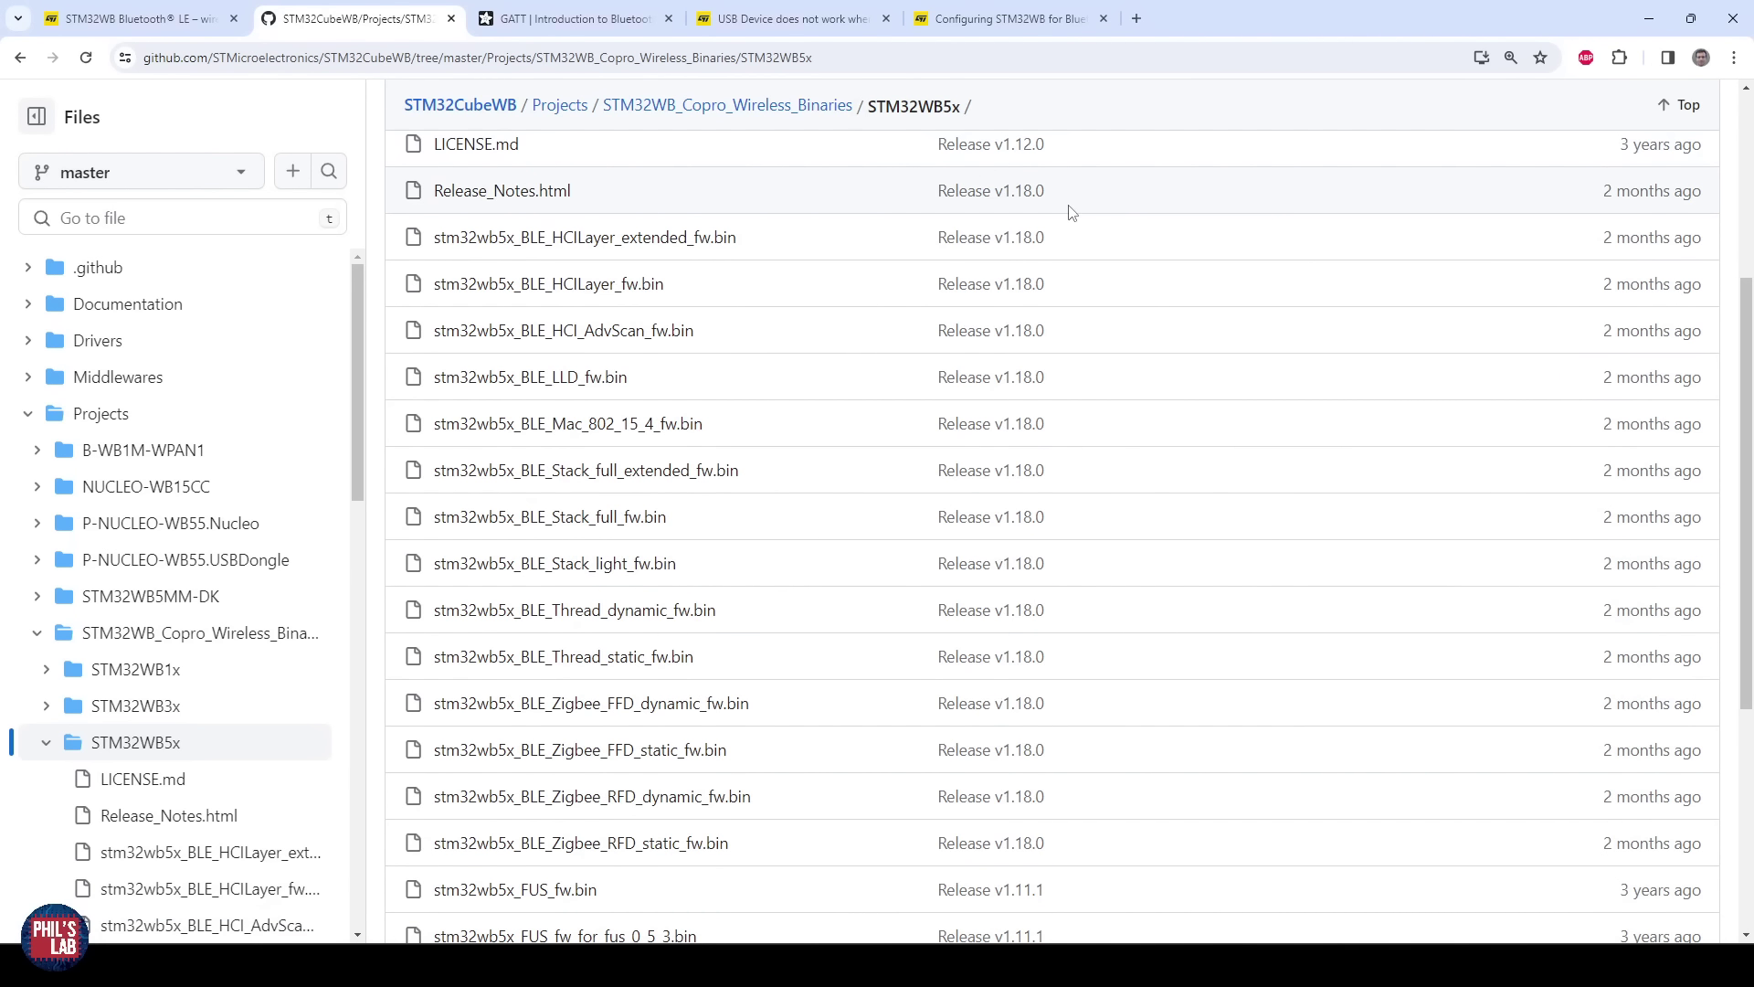
{"action": "left_click_drag", "start_coordinate": [699, 529], "coordinate": [581, 547]}
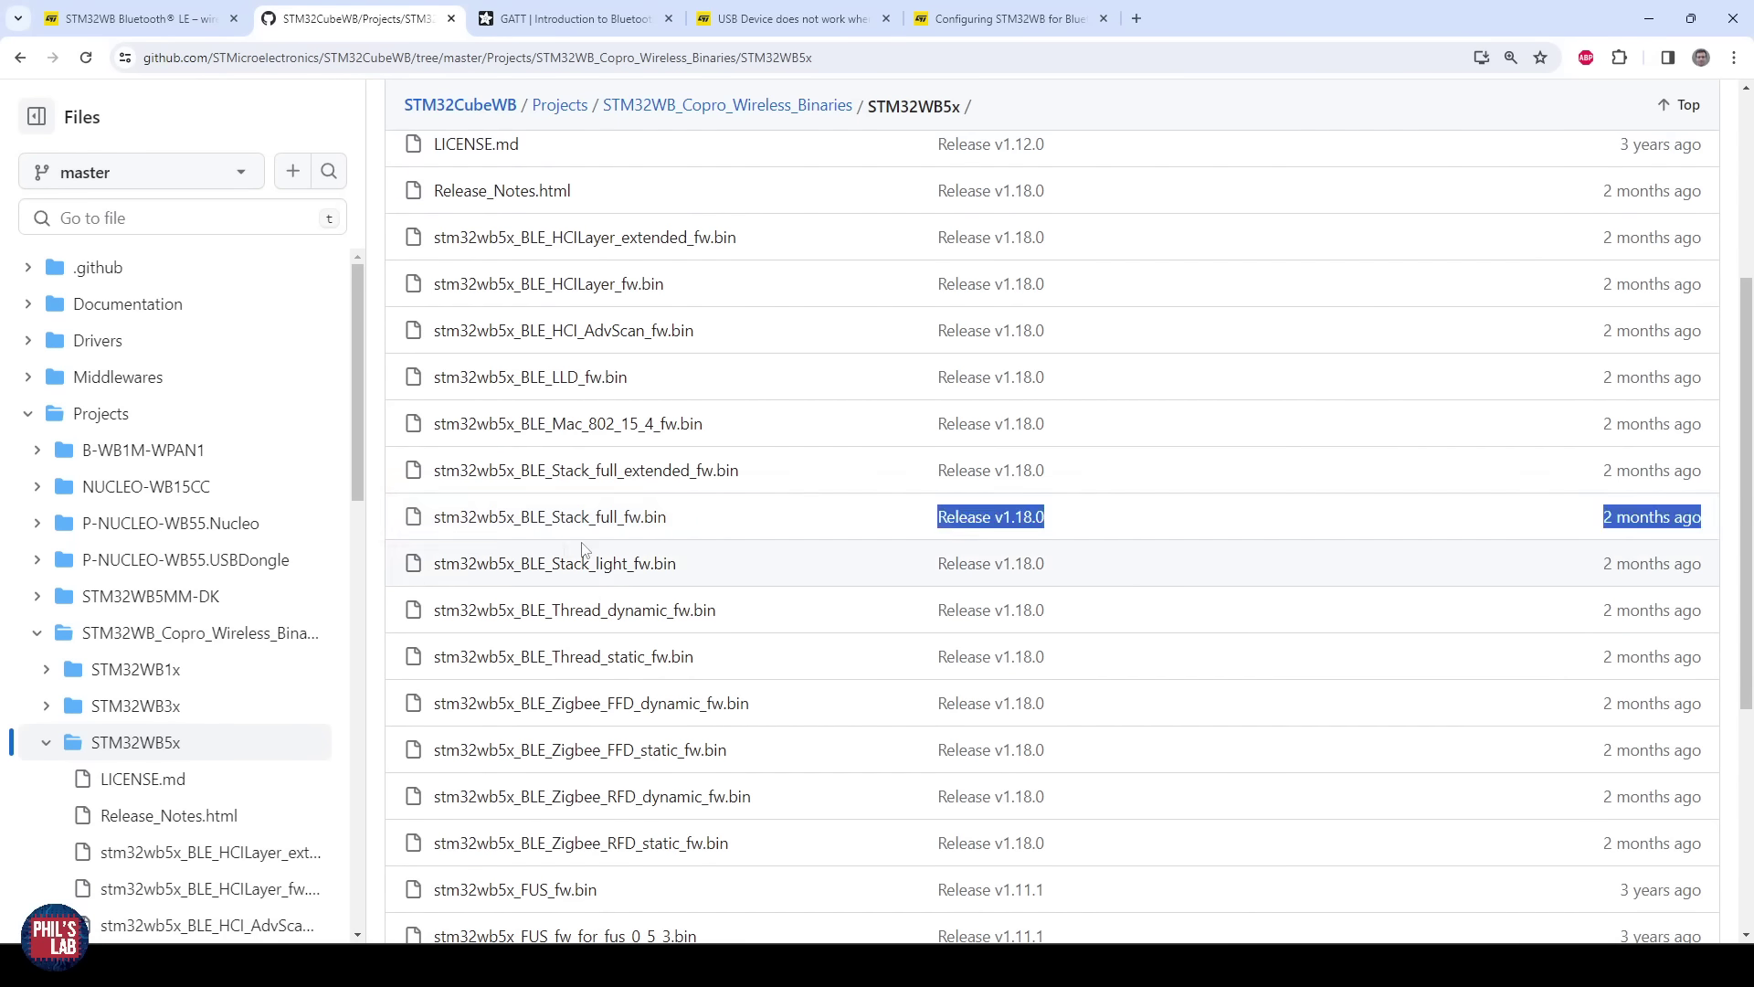
{"action": "double_click", "coordinate": [621, 528]}
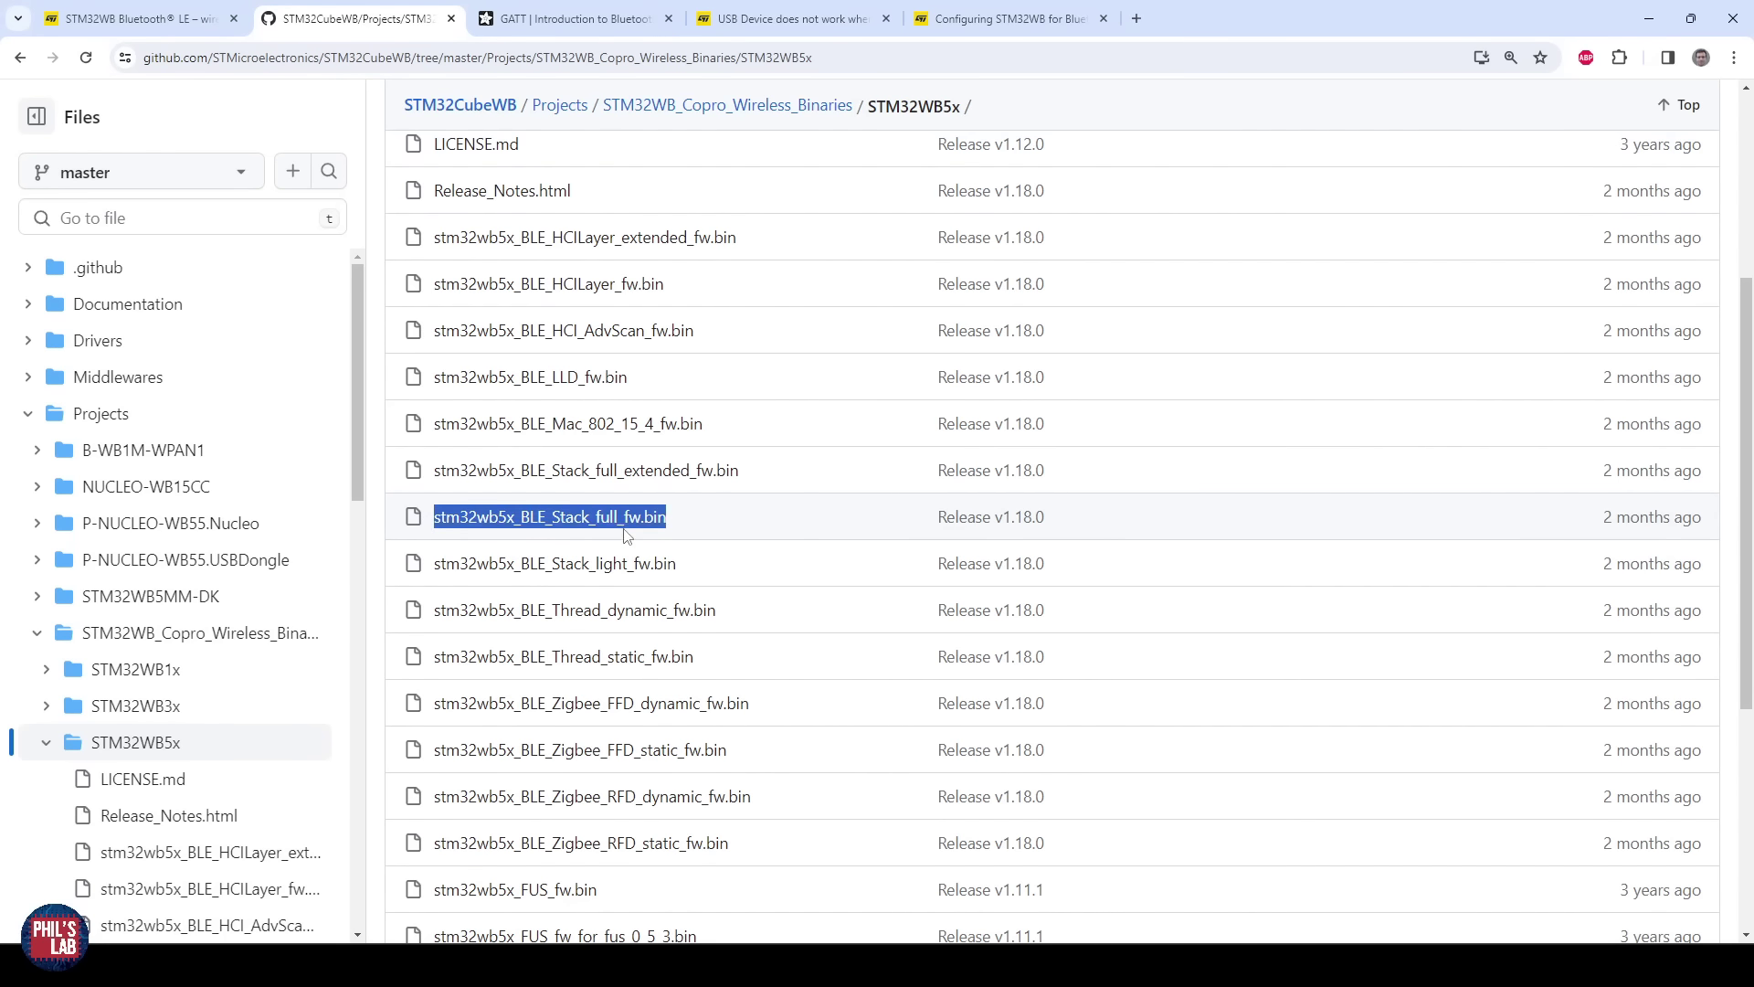
{"action": "scroll", "coordinate": [630, 548], "scroll_direction": "down", "scroll_amount": 3}
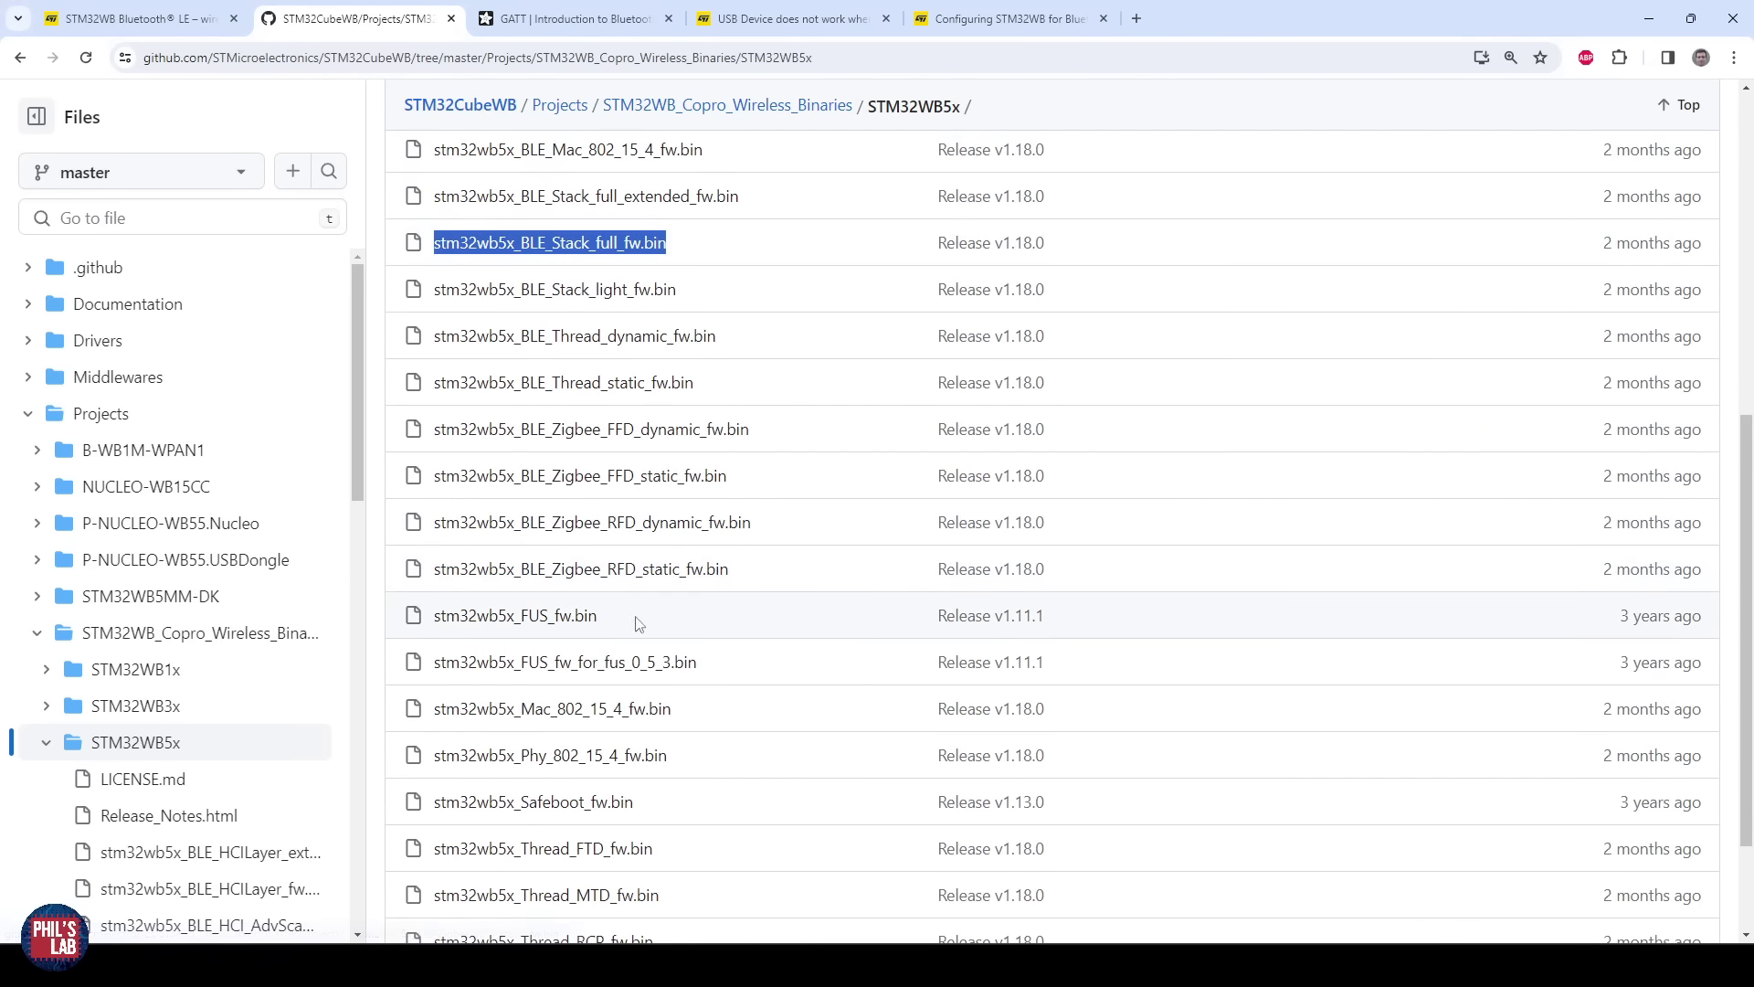
{"action": "left_click_drag", "start_coordinate": [598, 618], "coordinate": [431, 629]}
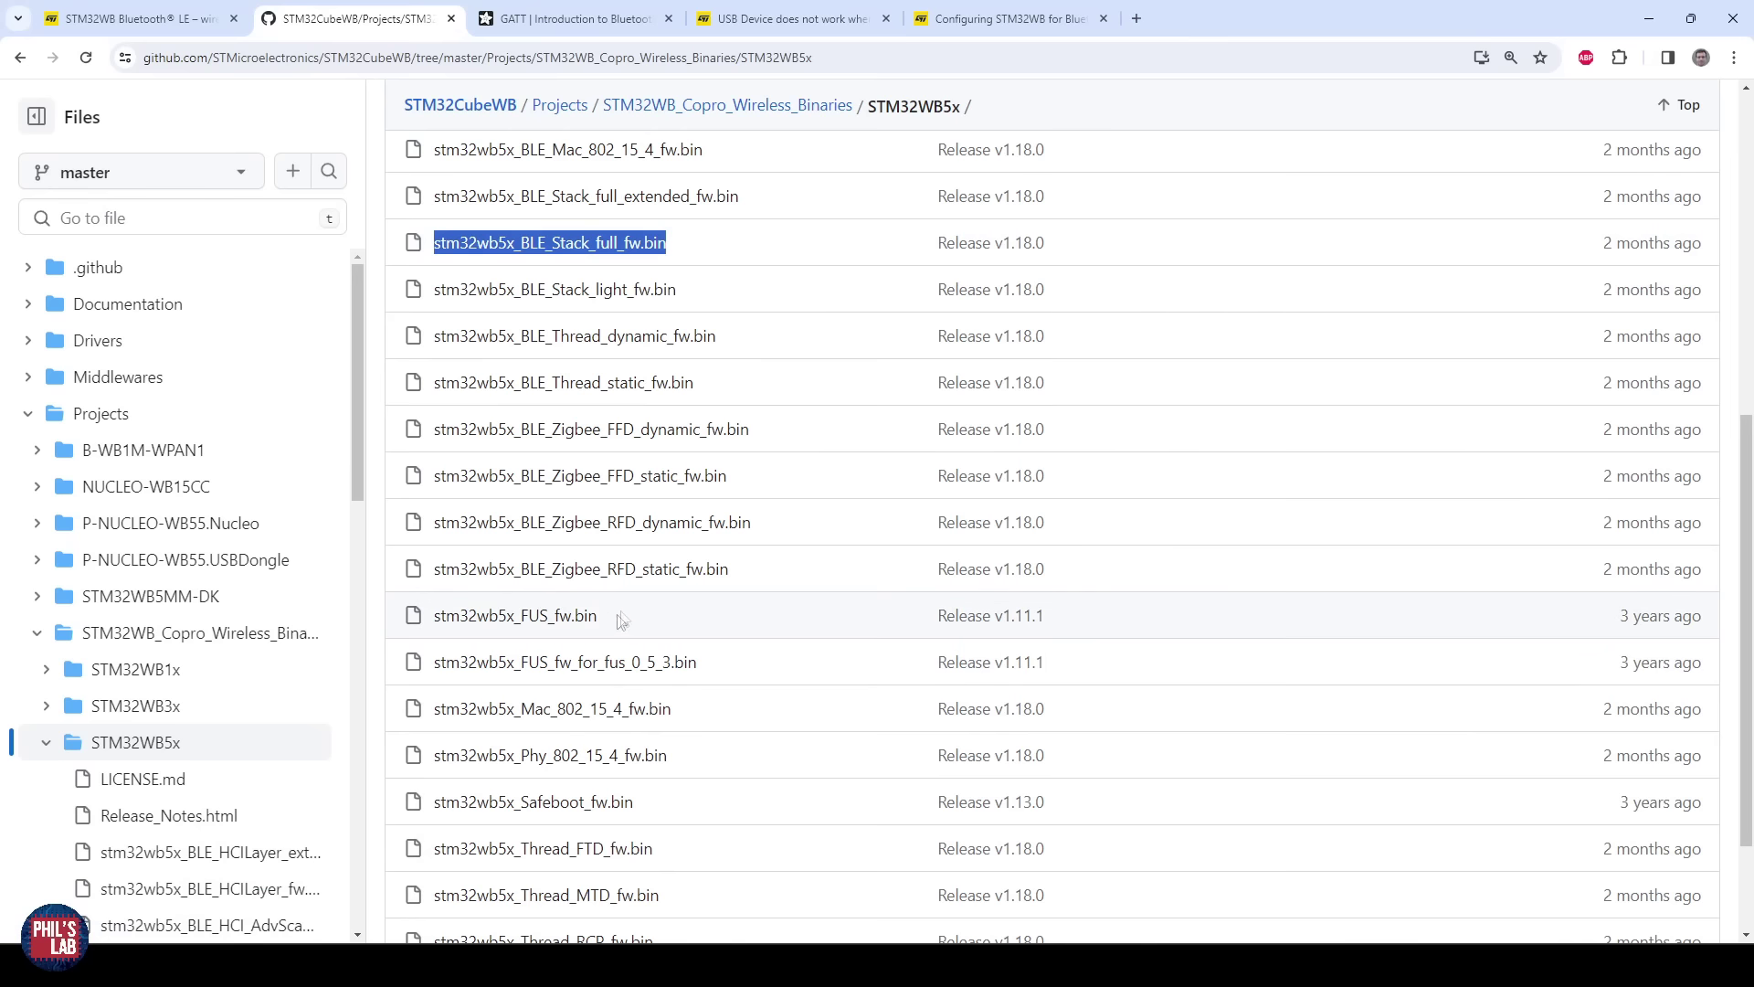
{"action": "left_click_drag", "start_coordinate": [599, 617], "coordinate": [431, 619]}
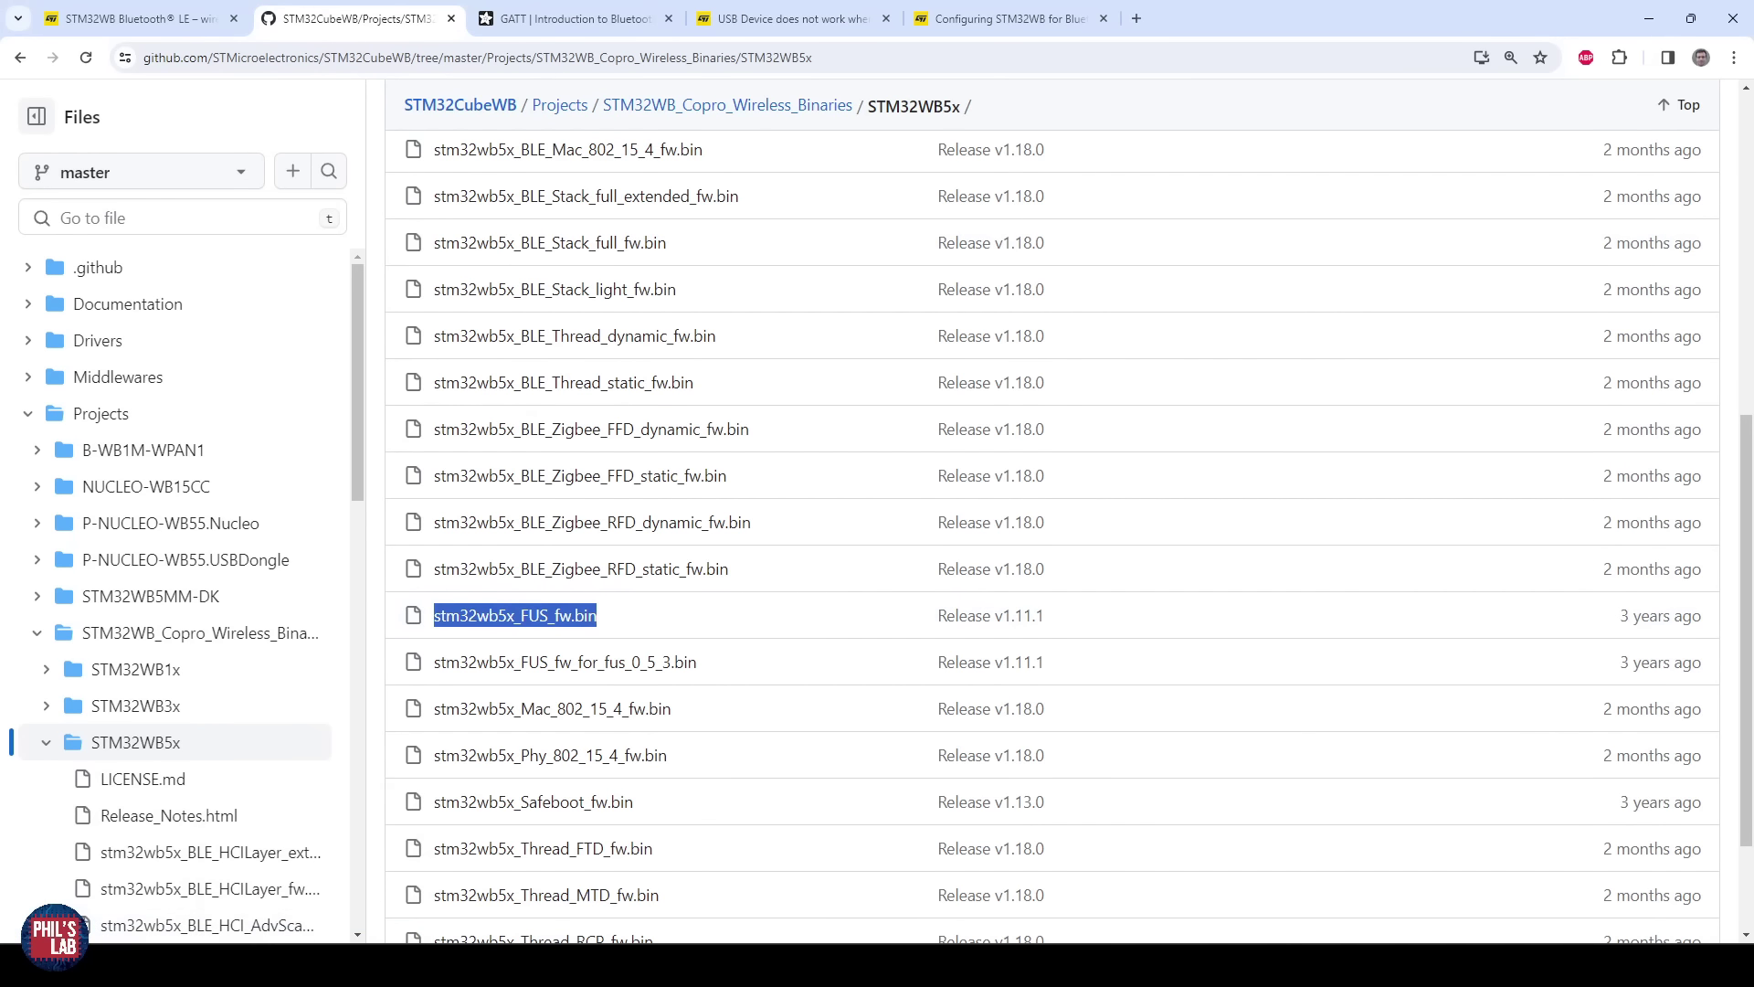
Step: Switch to STM32CubeProgrammer, start FUS in Firmware Upgrade Services and read the FUS infos
{"action": "left_click", "coordinate": [310, 963]}
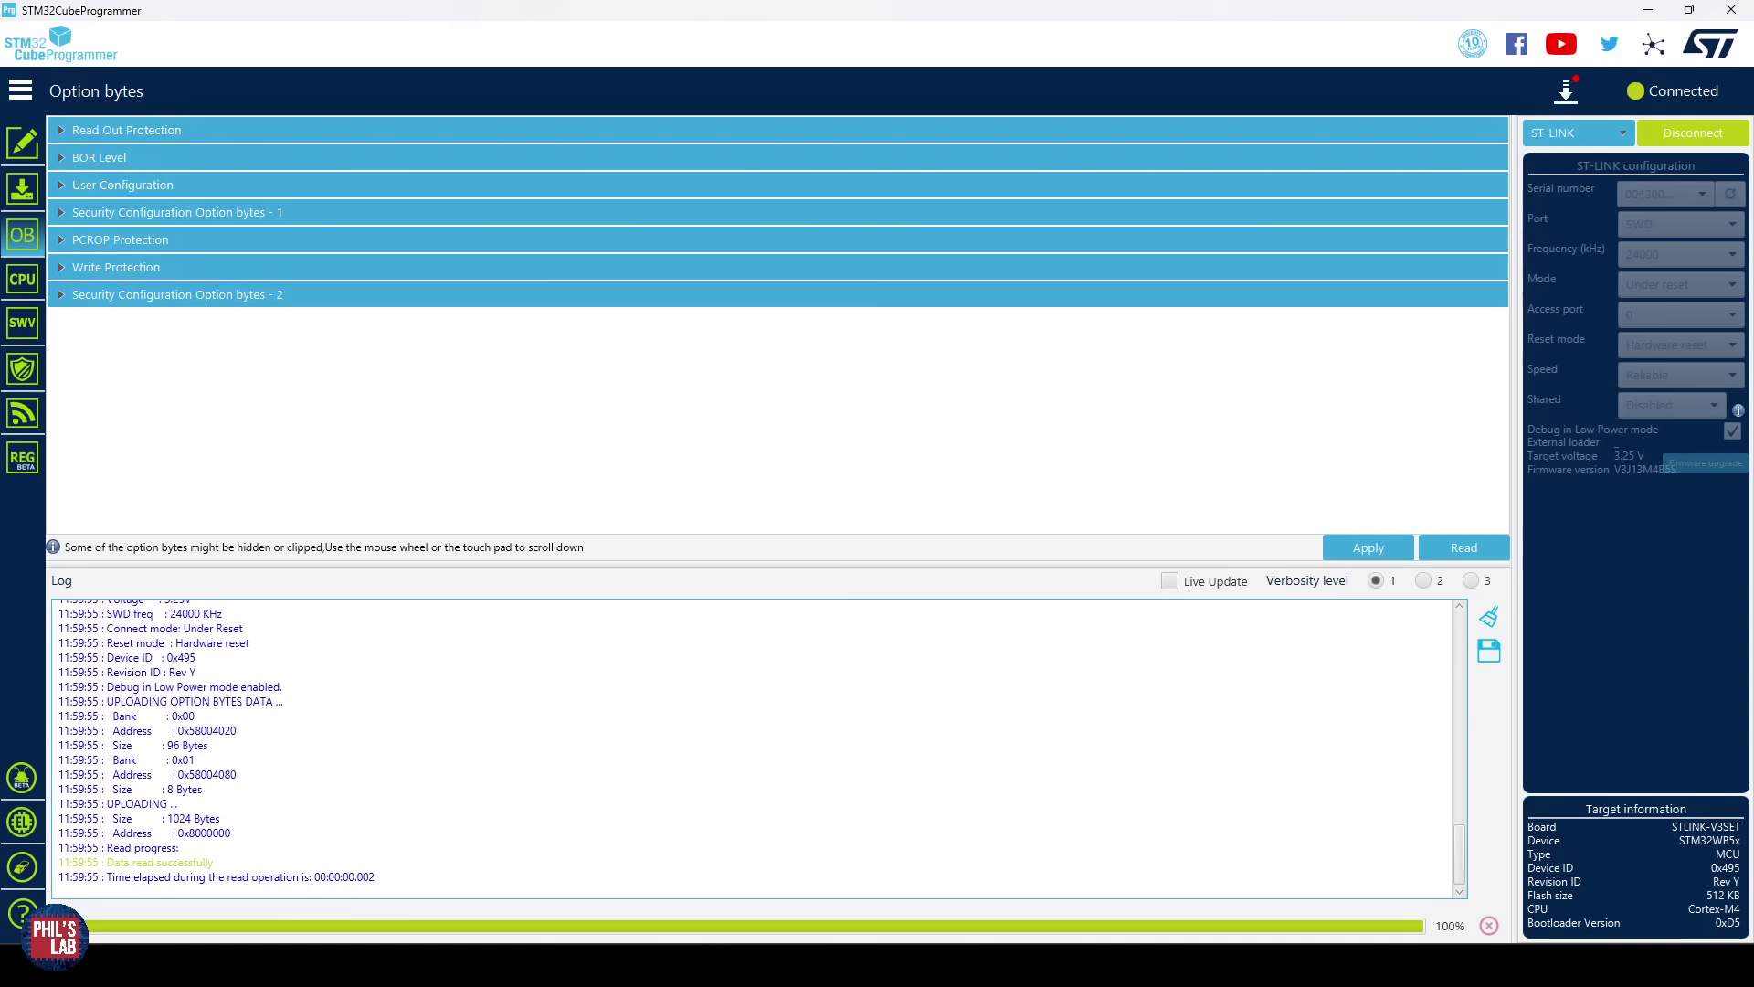
{"action": "left_click", "coordinate": [29, 416]}
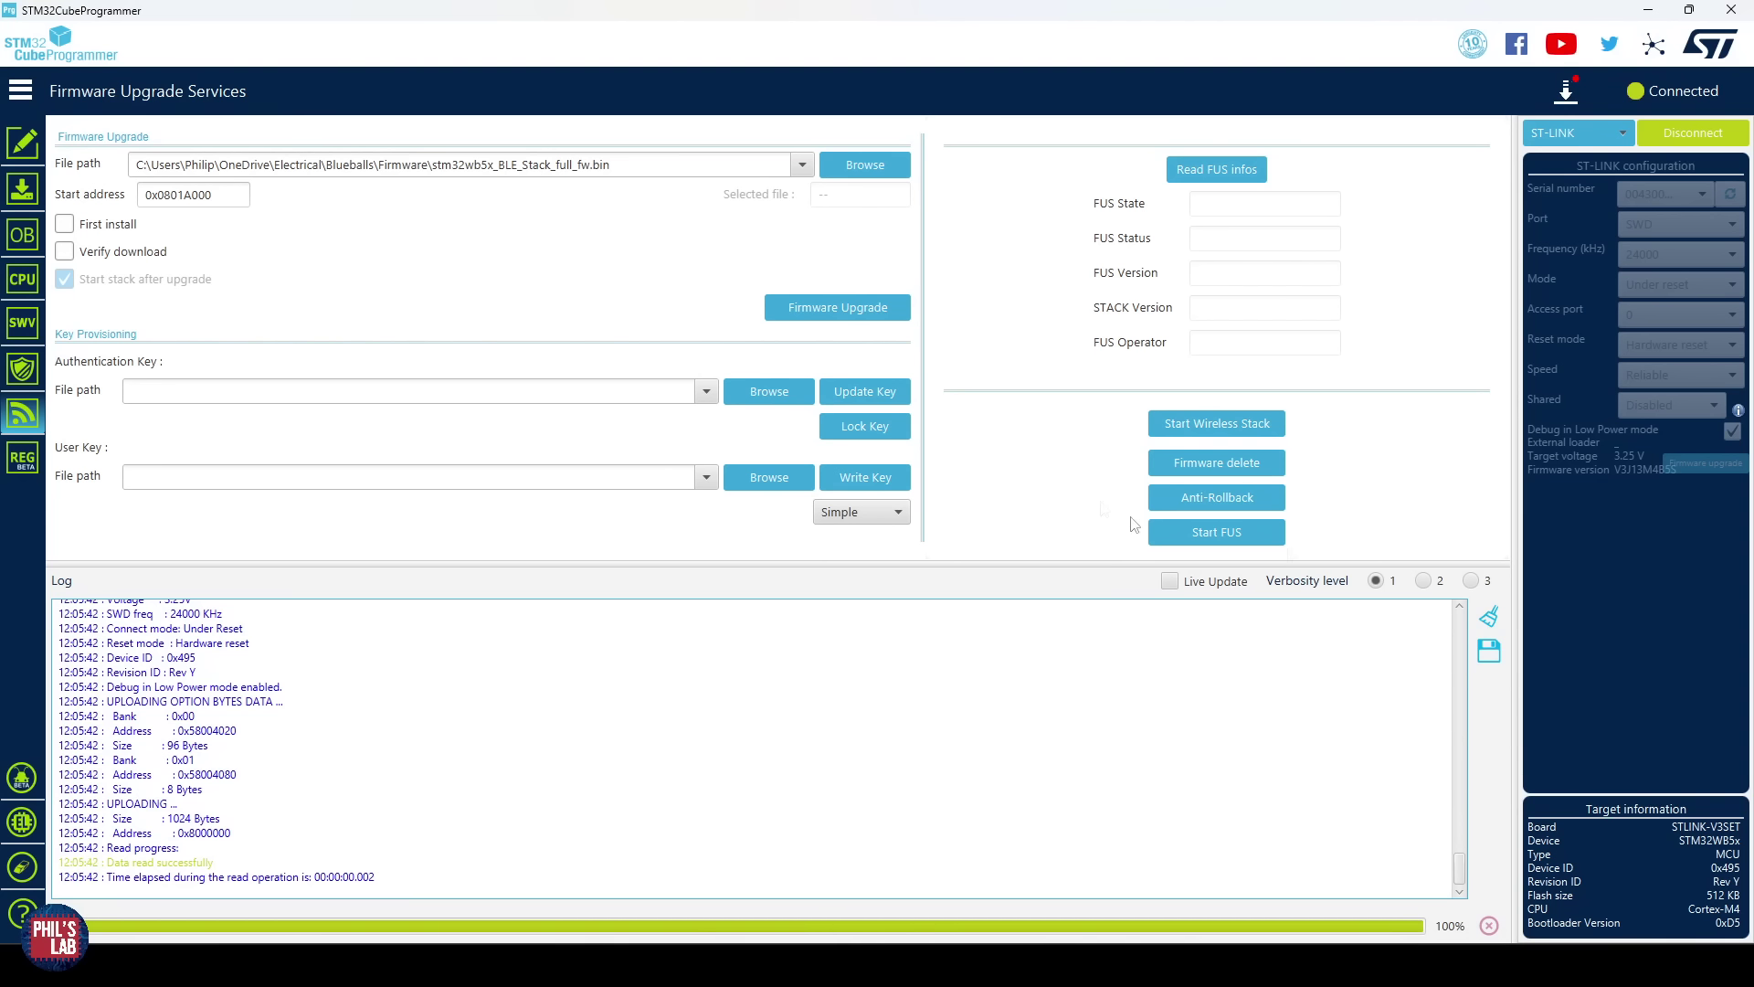
{"action": "left_click", "coordinate": [1204, 539]}
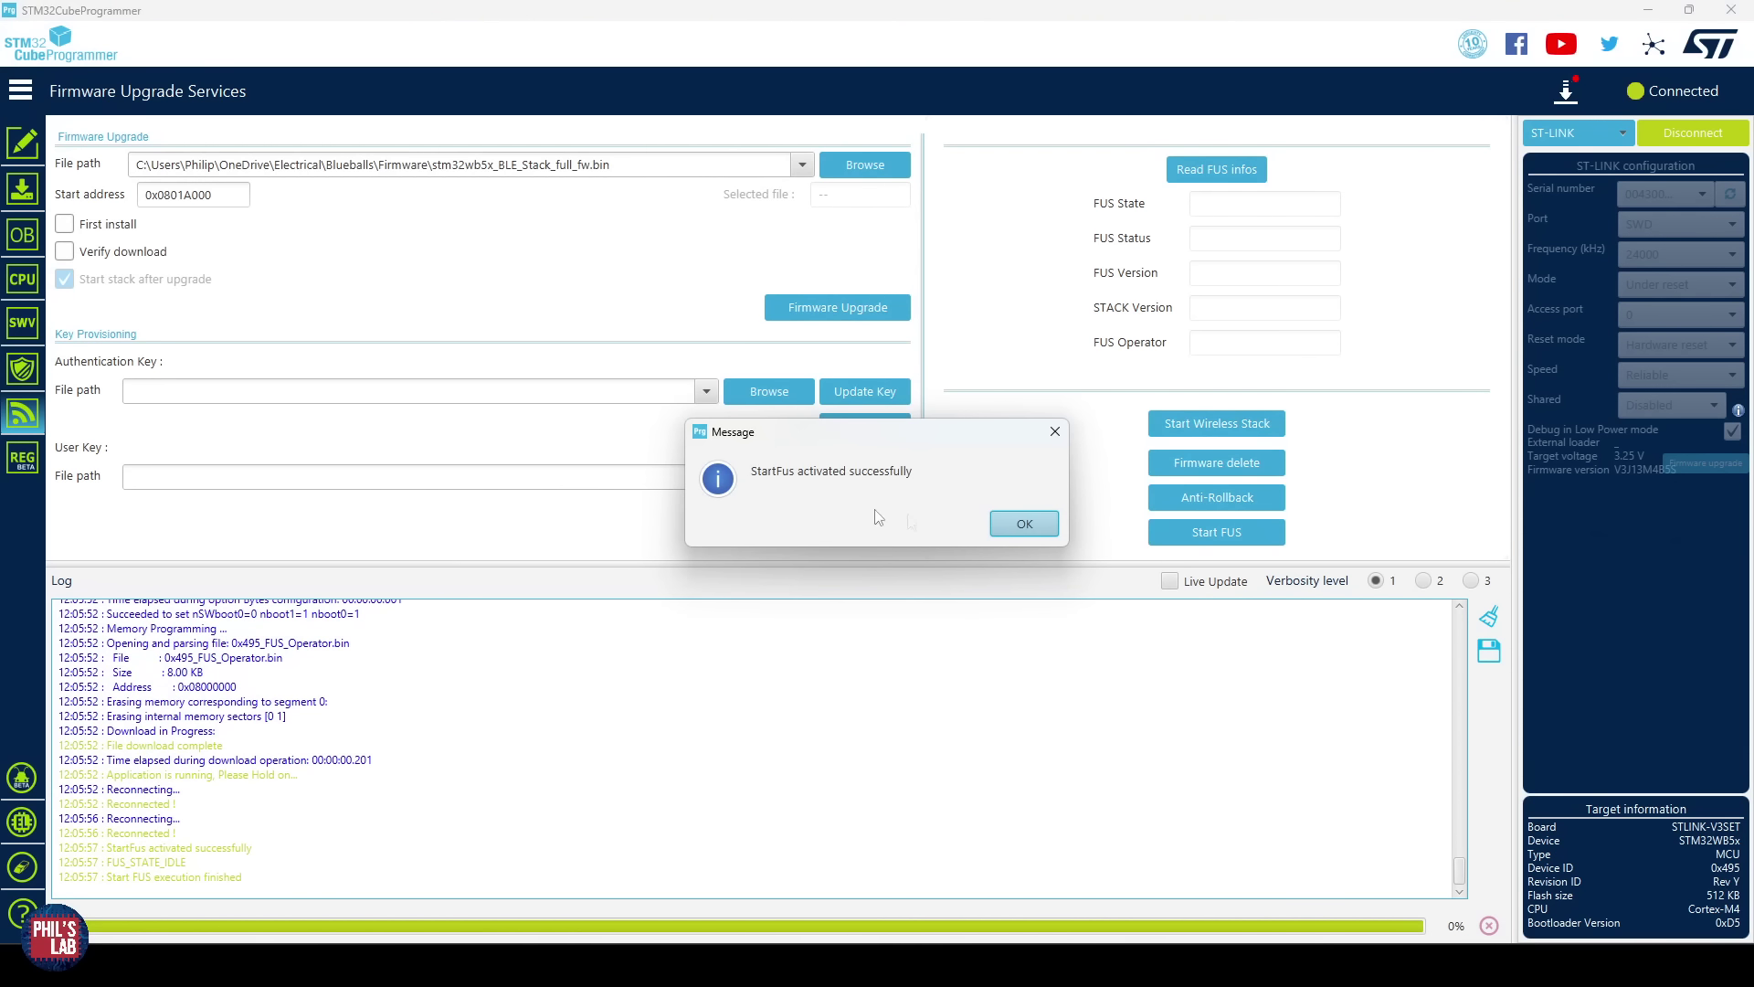
{"action": "left_click", "coordinate": [1006, 524]}
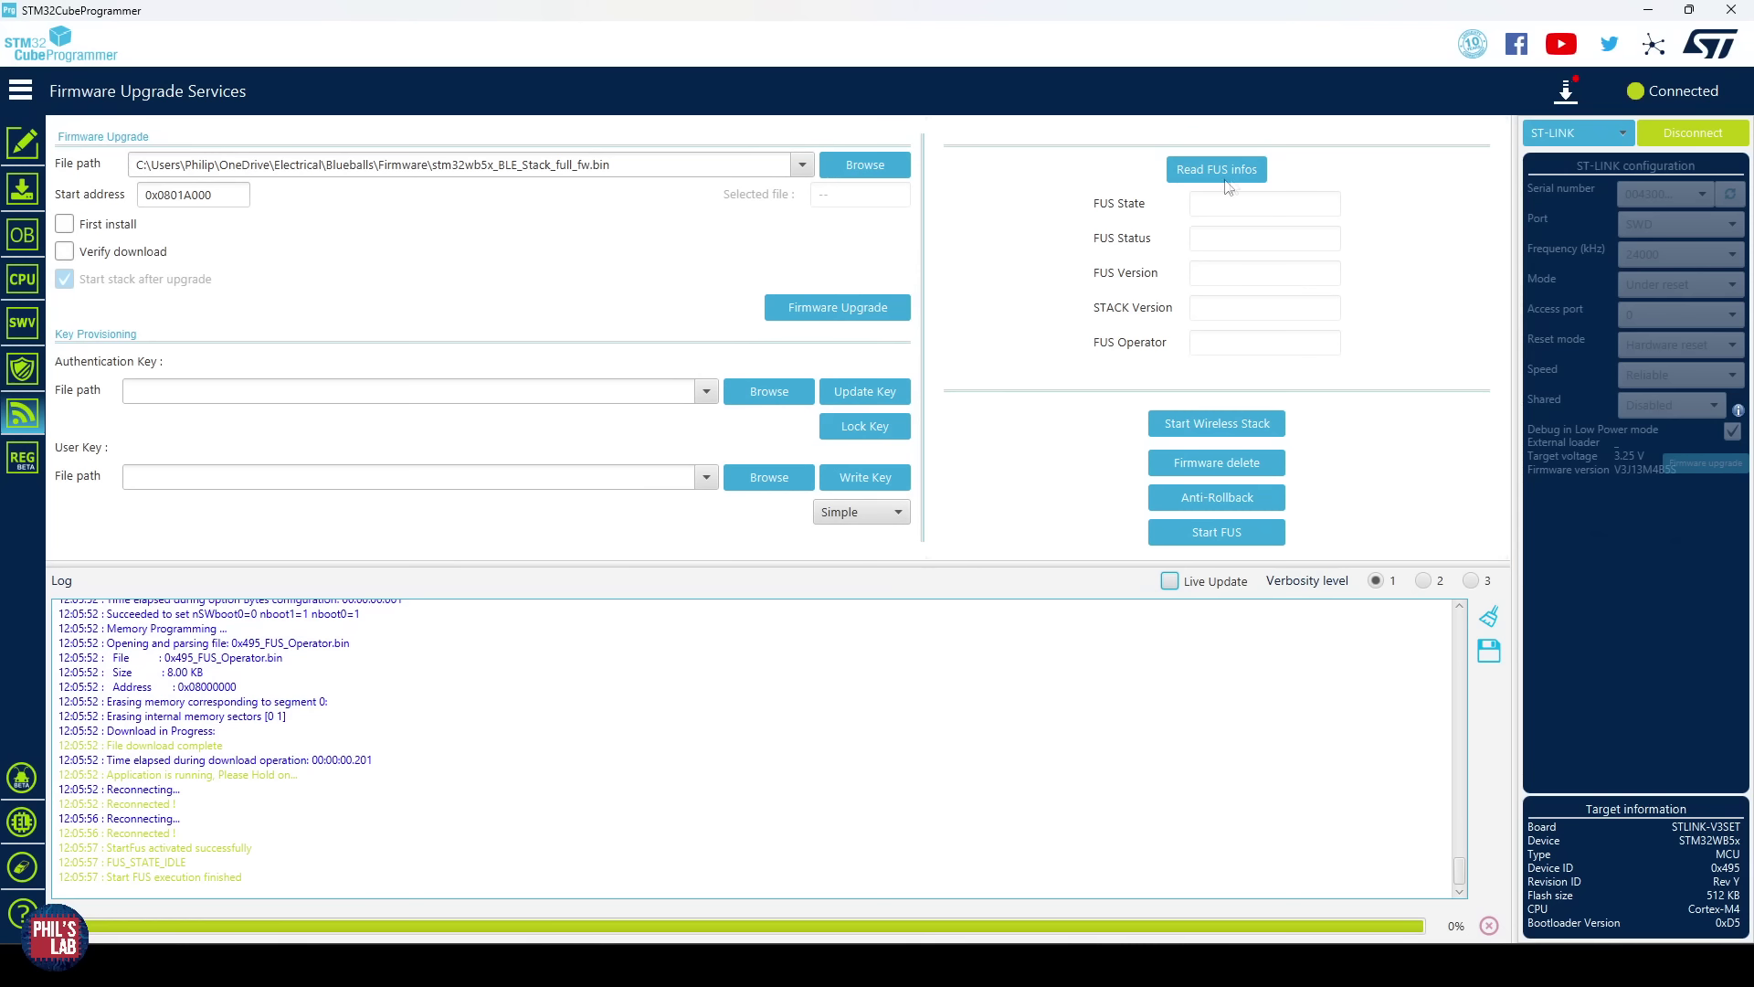
{"action": "left_click", "coordinate": [1197, 174]}
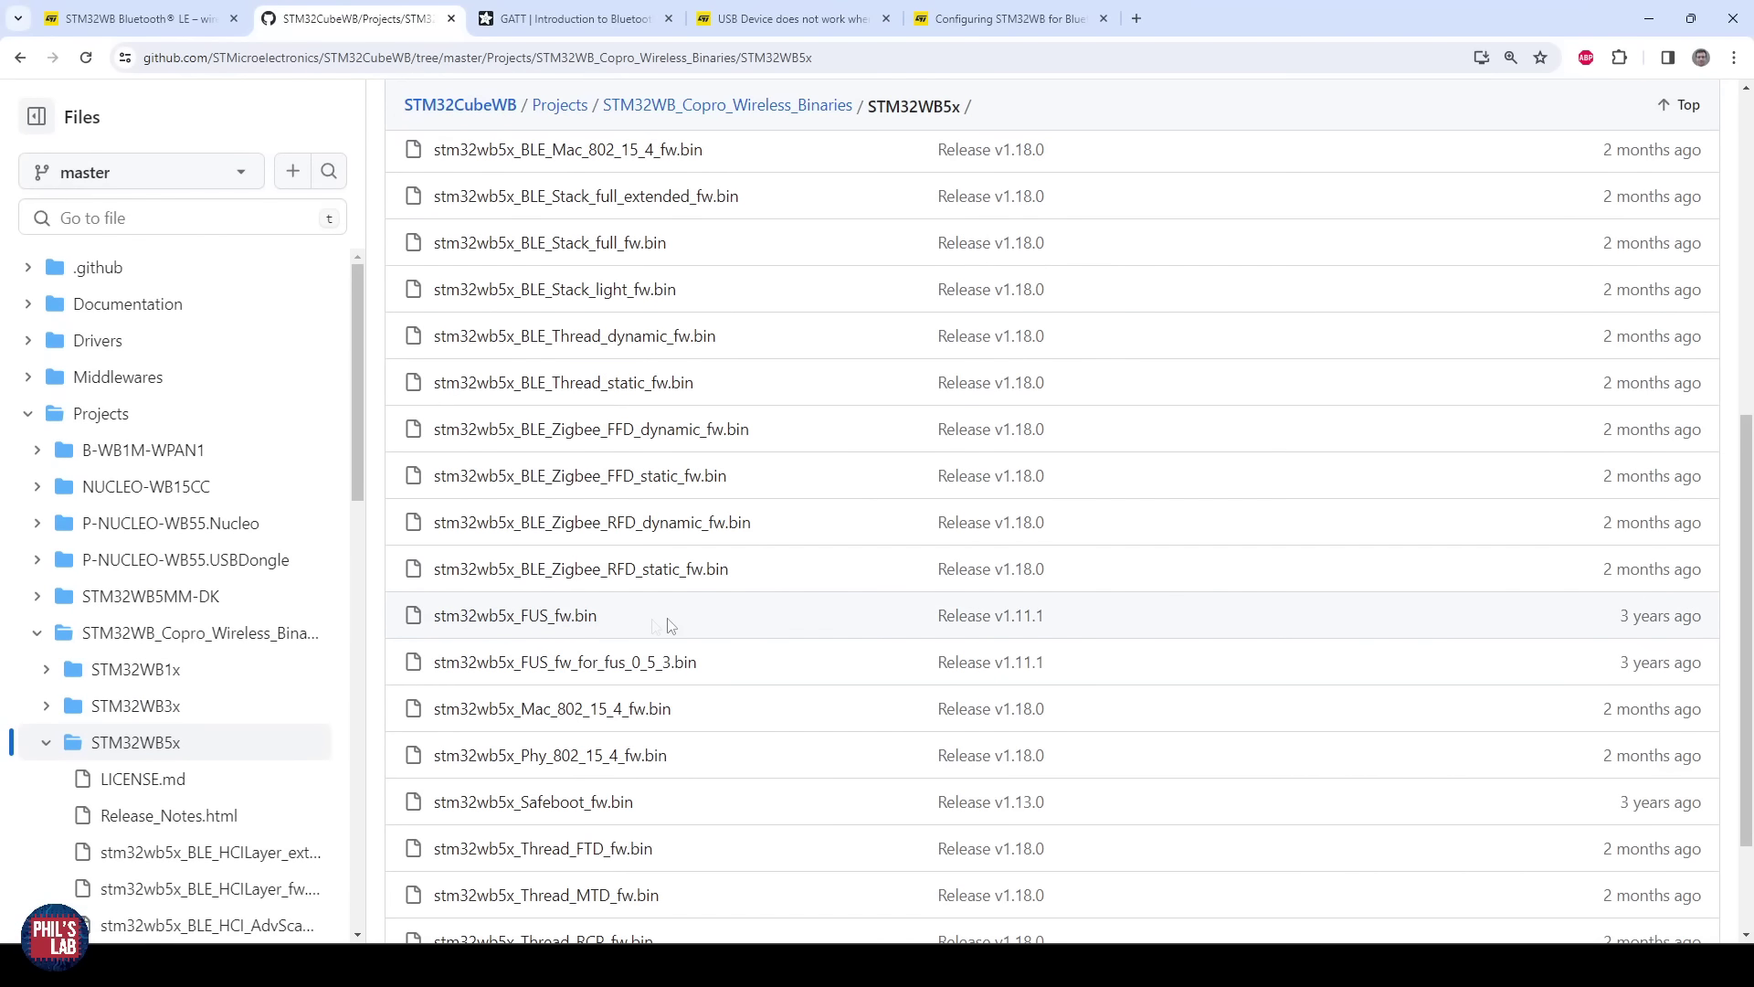
Step: Check the FUS binary's name on GitHub, then load stm32wb5x_FUS_fw.bin from the Firmware folder as the firmware upgrade file
{"action": "left_click_drag", "start_coordinate": [666, 627], "coordinate": [422, 625]}
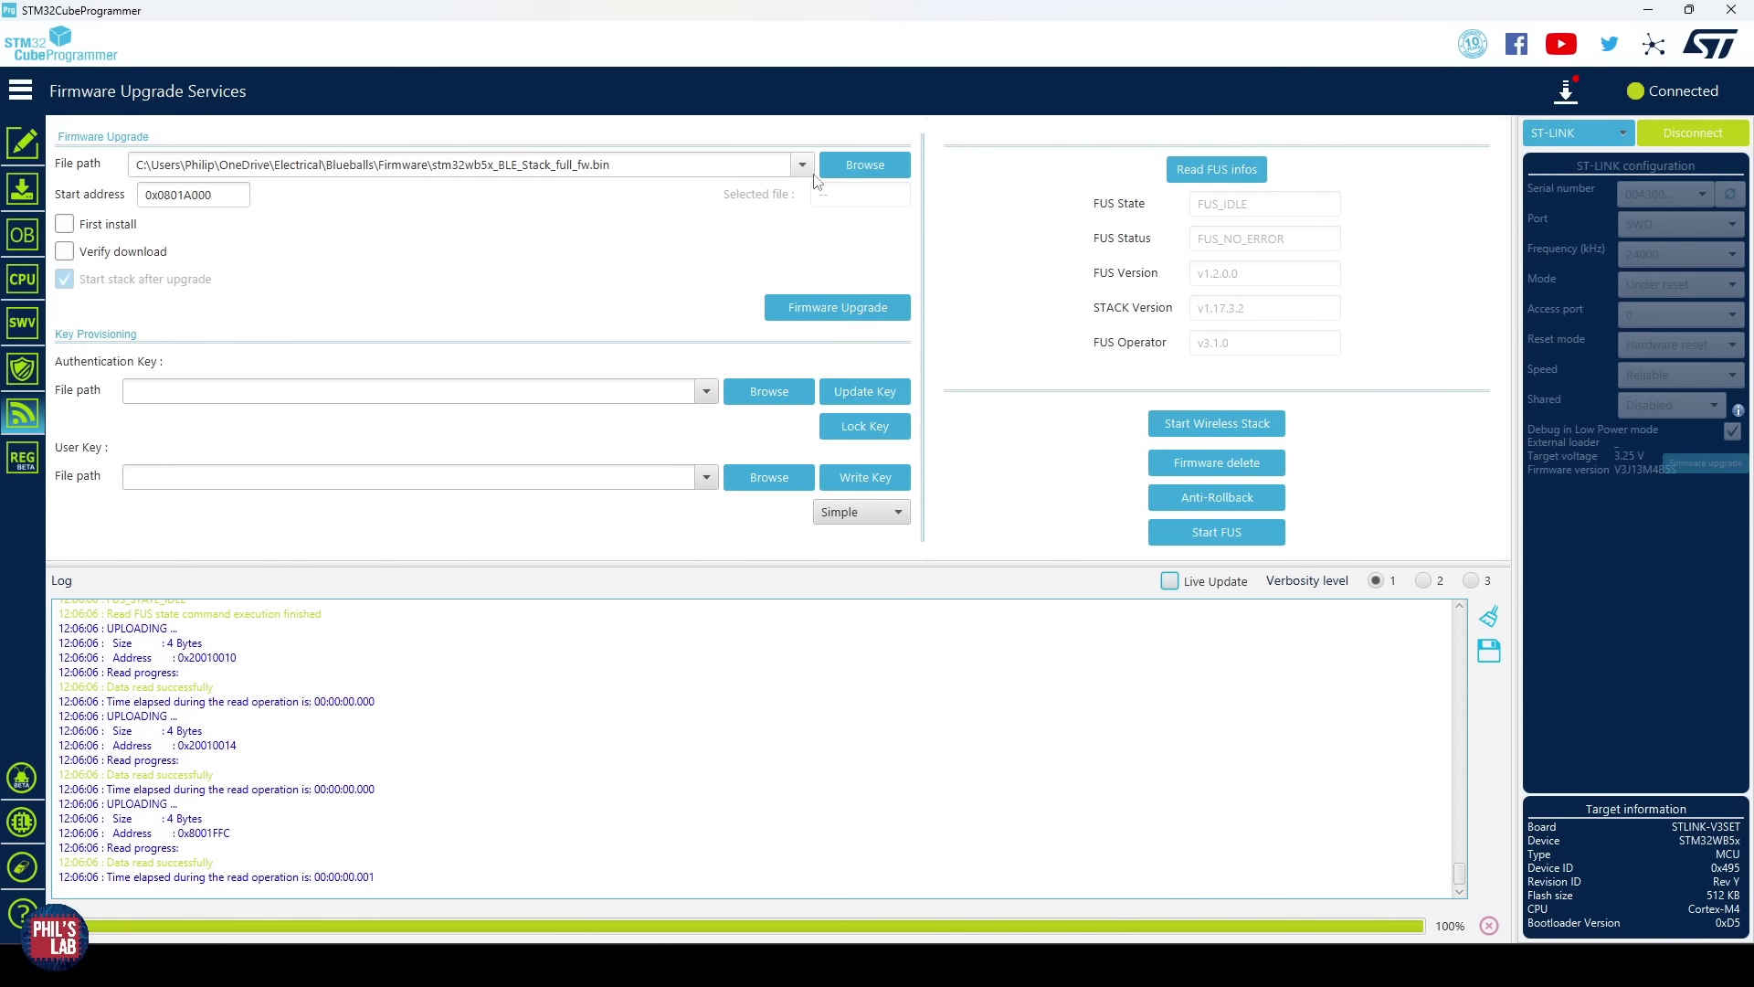
{"action": "left_click", "coordinate": [850, 170]}
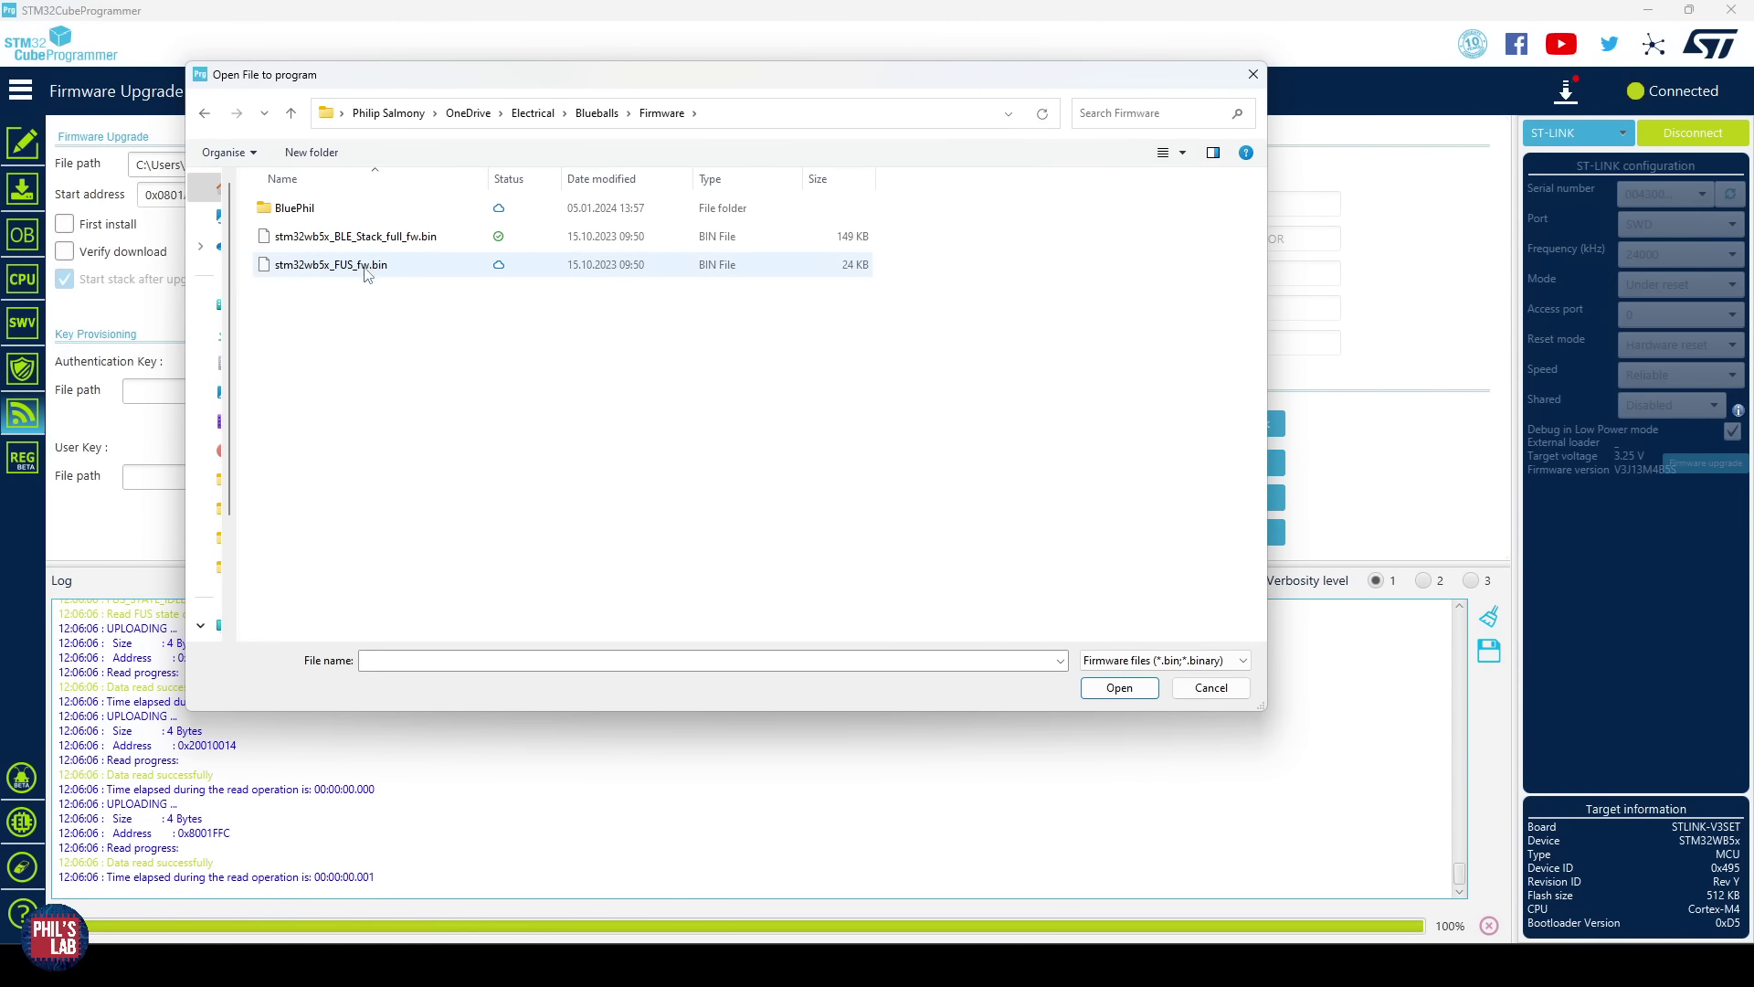
{"action": "left_click", "coordinate": [367, 271]}
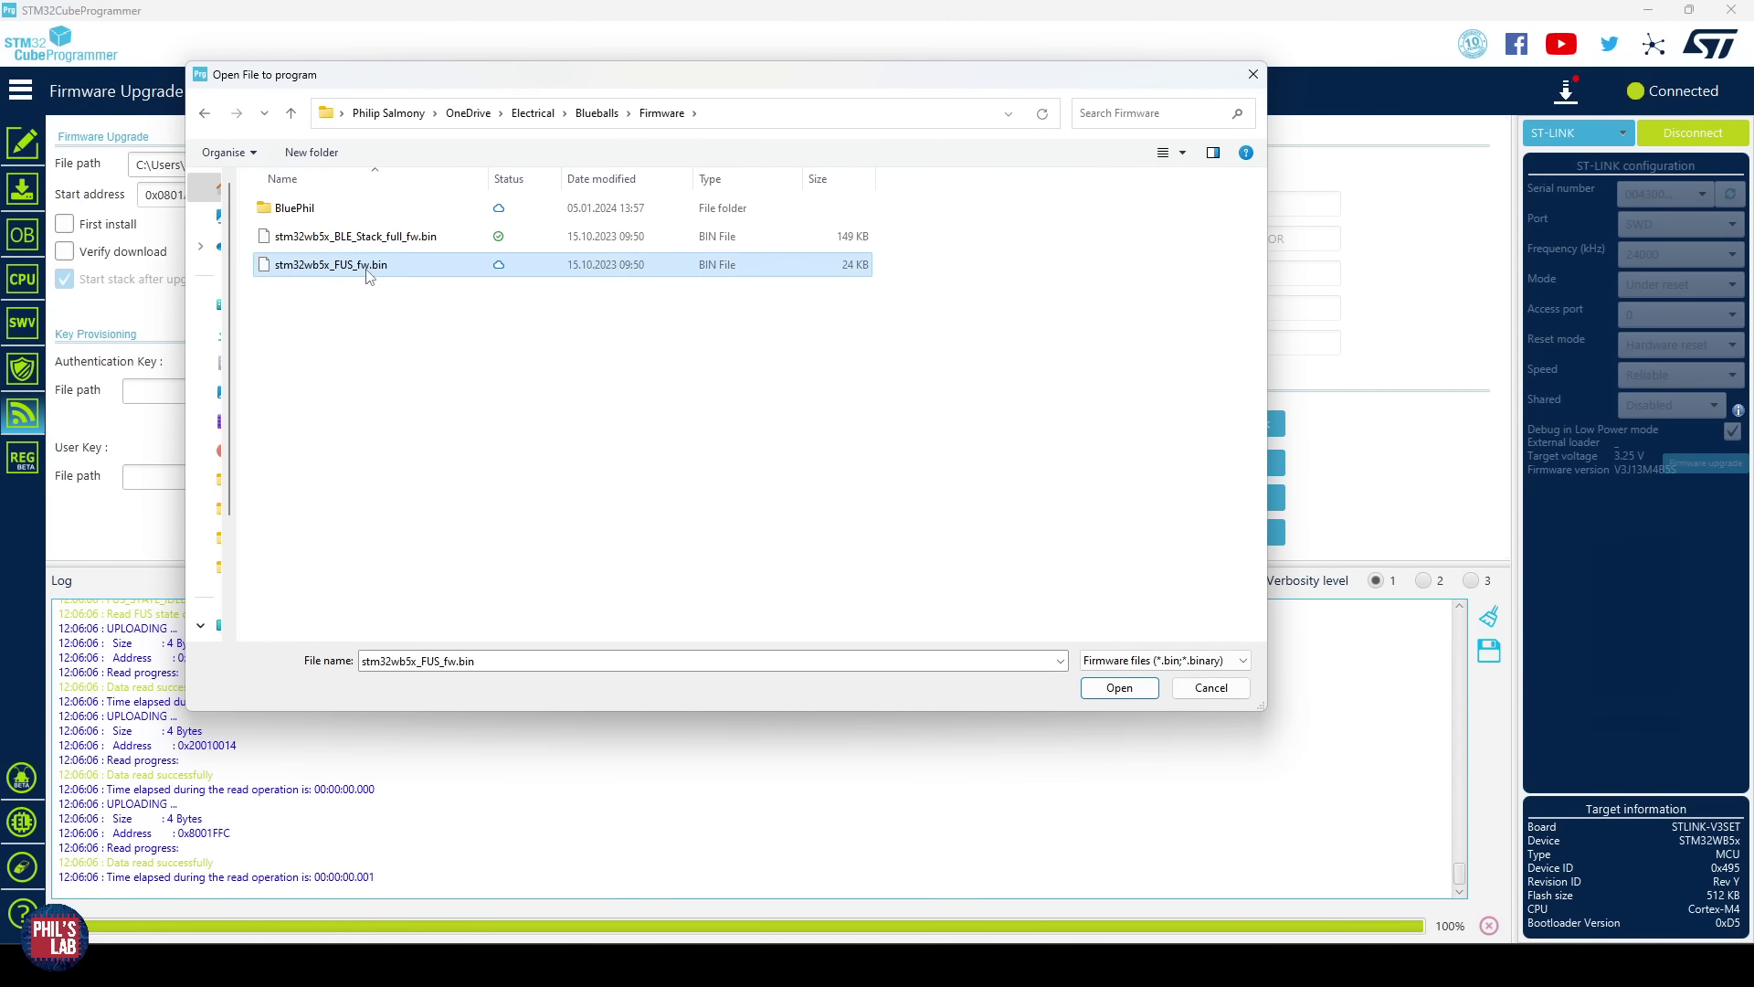
{"action": "left_click", "coordinate": [1119, 687]}
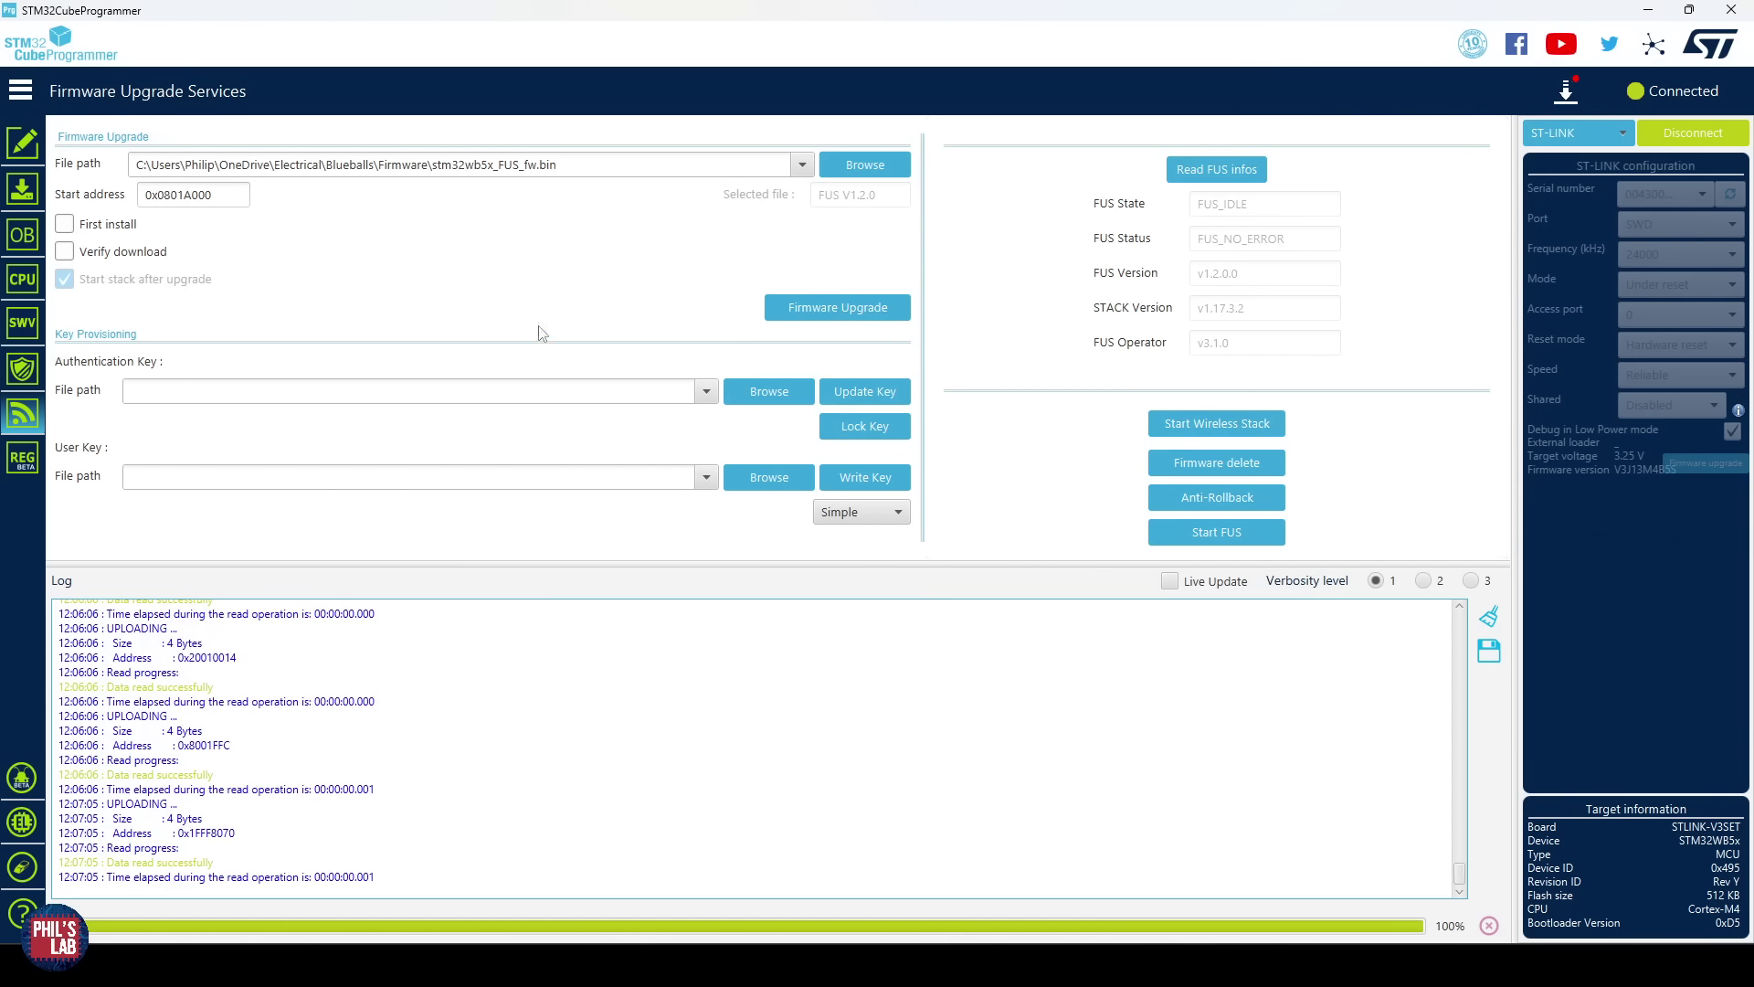
Step: Look up the STM32WB5xxE(512K) install address of stm32wb5x_FUS_fw.bin in the browser's release notes and set the upgrade's start address to 0x0807A000
{"action": "left_click_drag", "start_coordinate": [240, 196], "coordinate": [107, 200]}
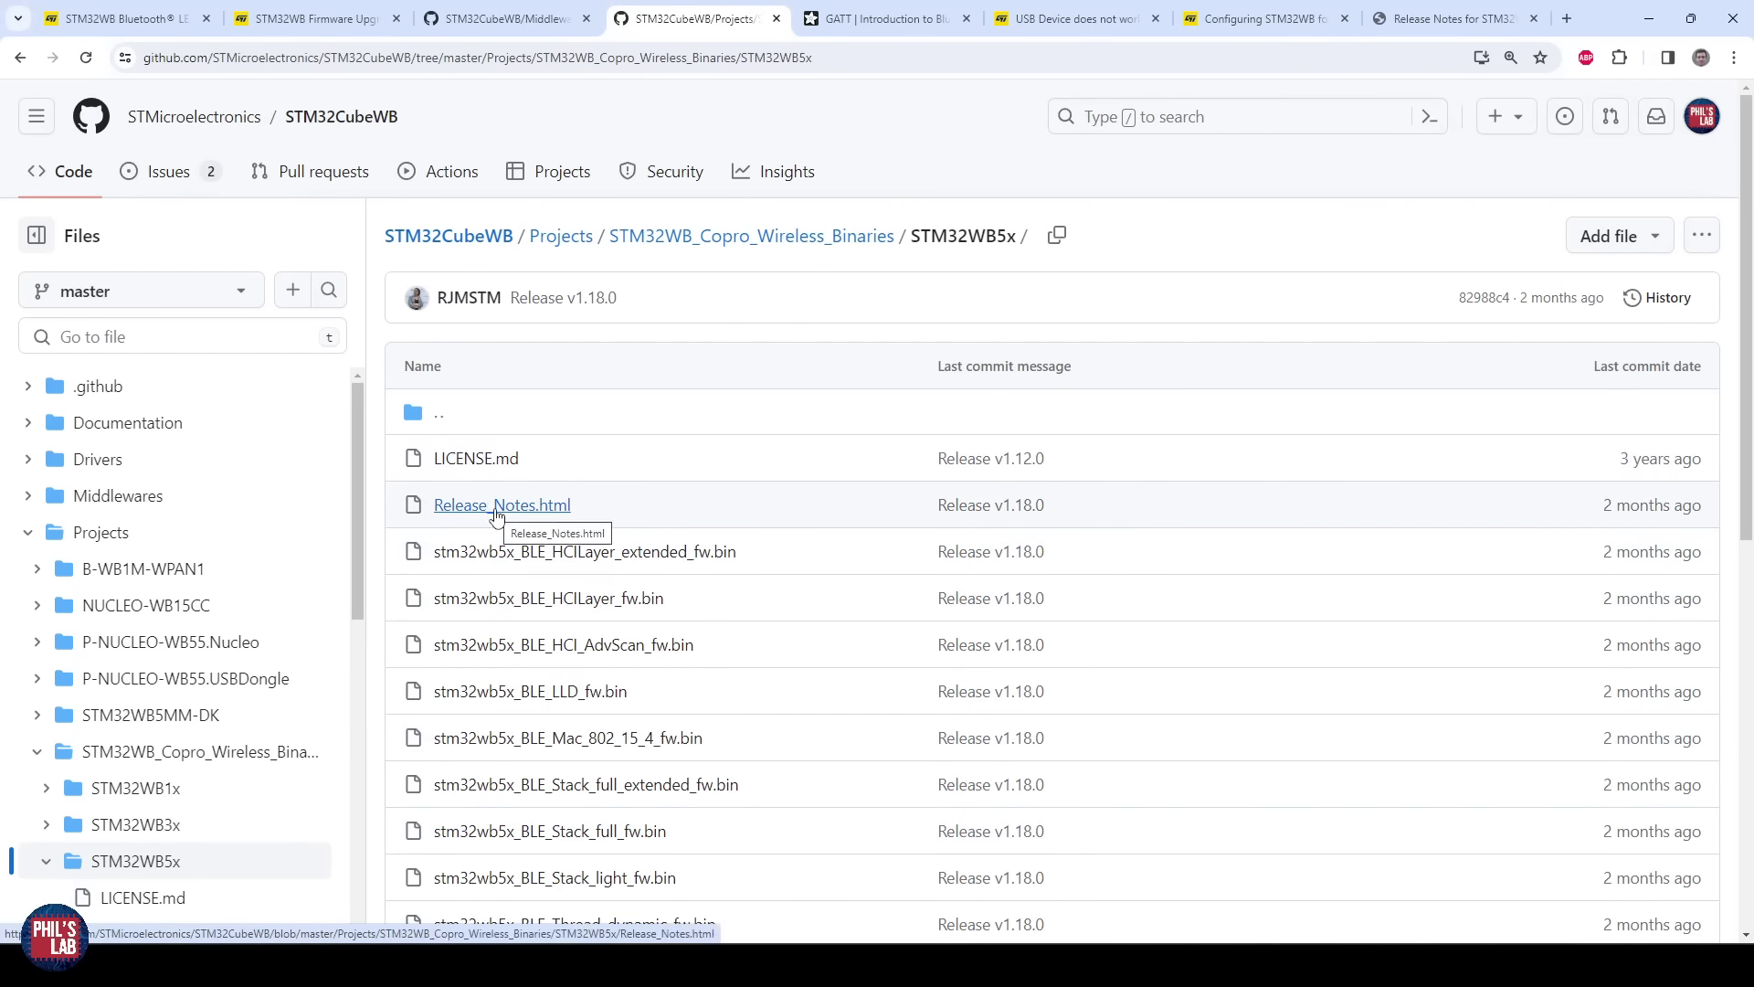
{"action": "left_click", "coordinate": [1452, 18]}
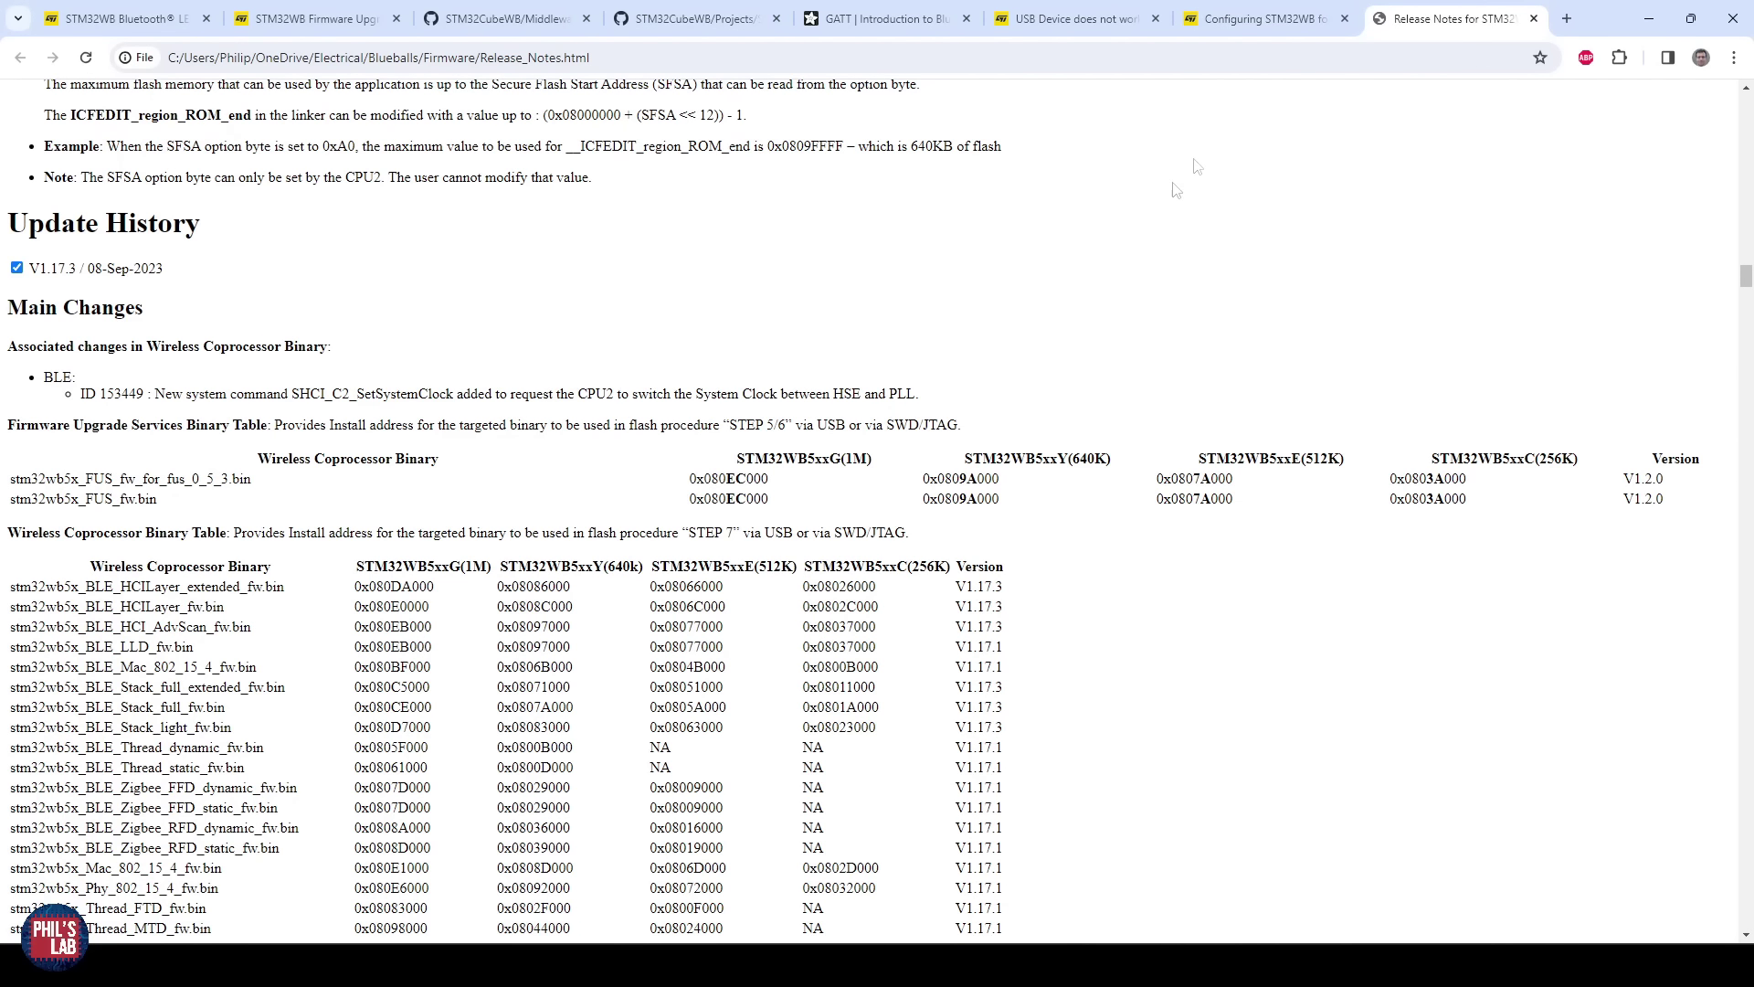
{"action": "left_click_drag", "start_coordinate": [27, 425], "coordinate": [260, 425]}
{"action": "left_click_drag", "start_coordinate": [10, 500], "coordinate": [160, 505]}
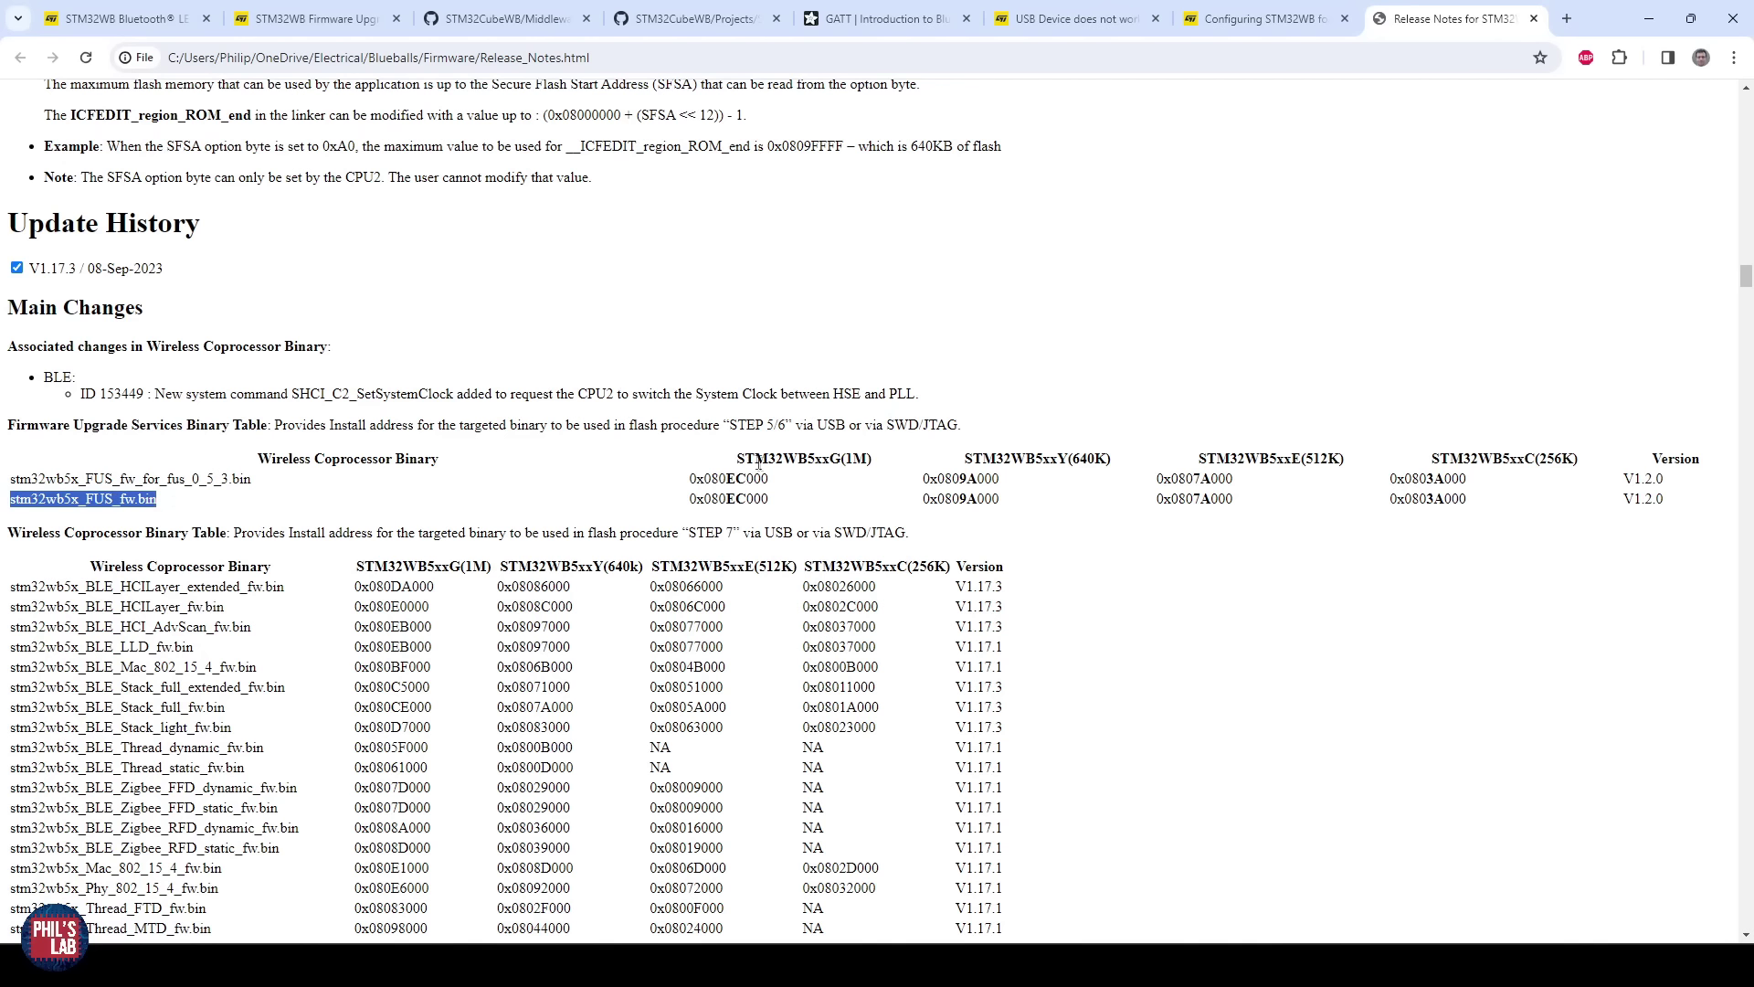
{"action": "left_click", "coordinate": [804, 454]}
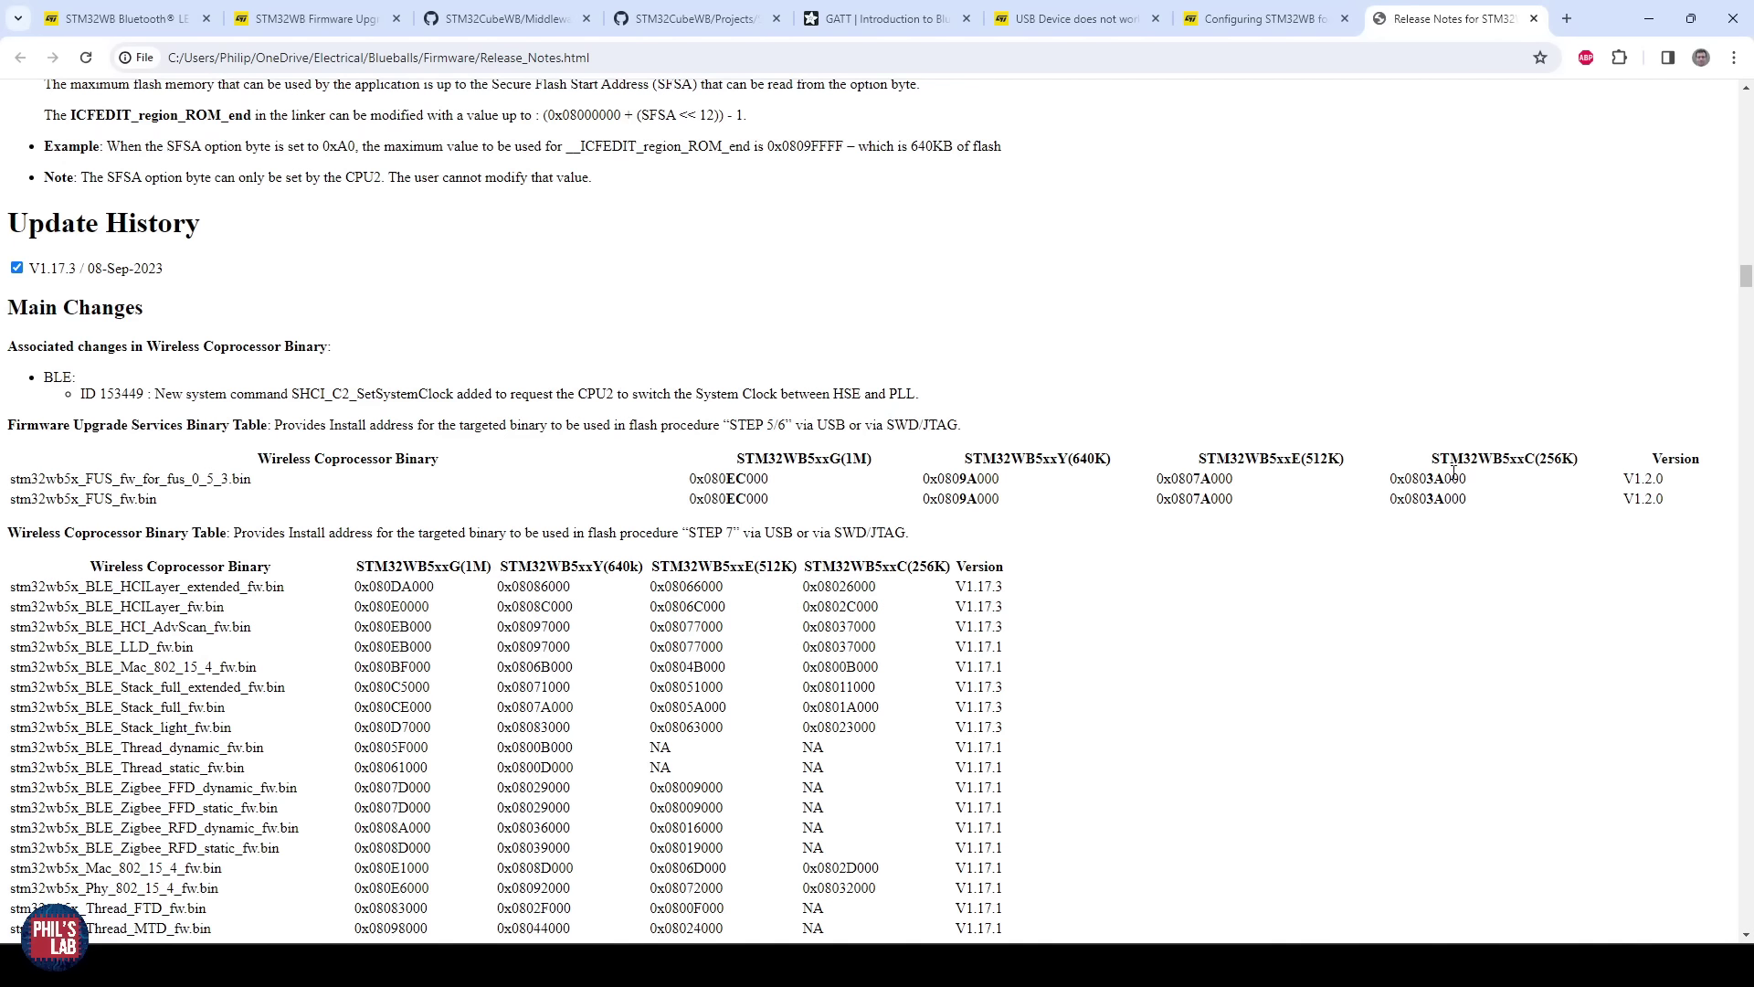
{"action": "left_click_drag", "start_coordinate": [1197, 456], "coordinate": [1318, 454]}
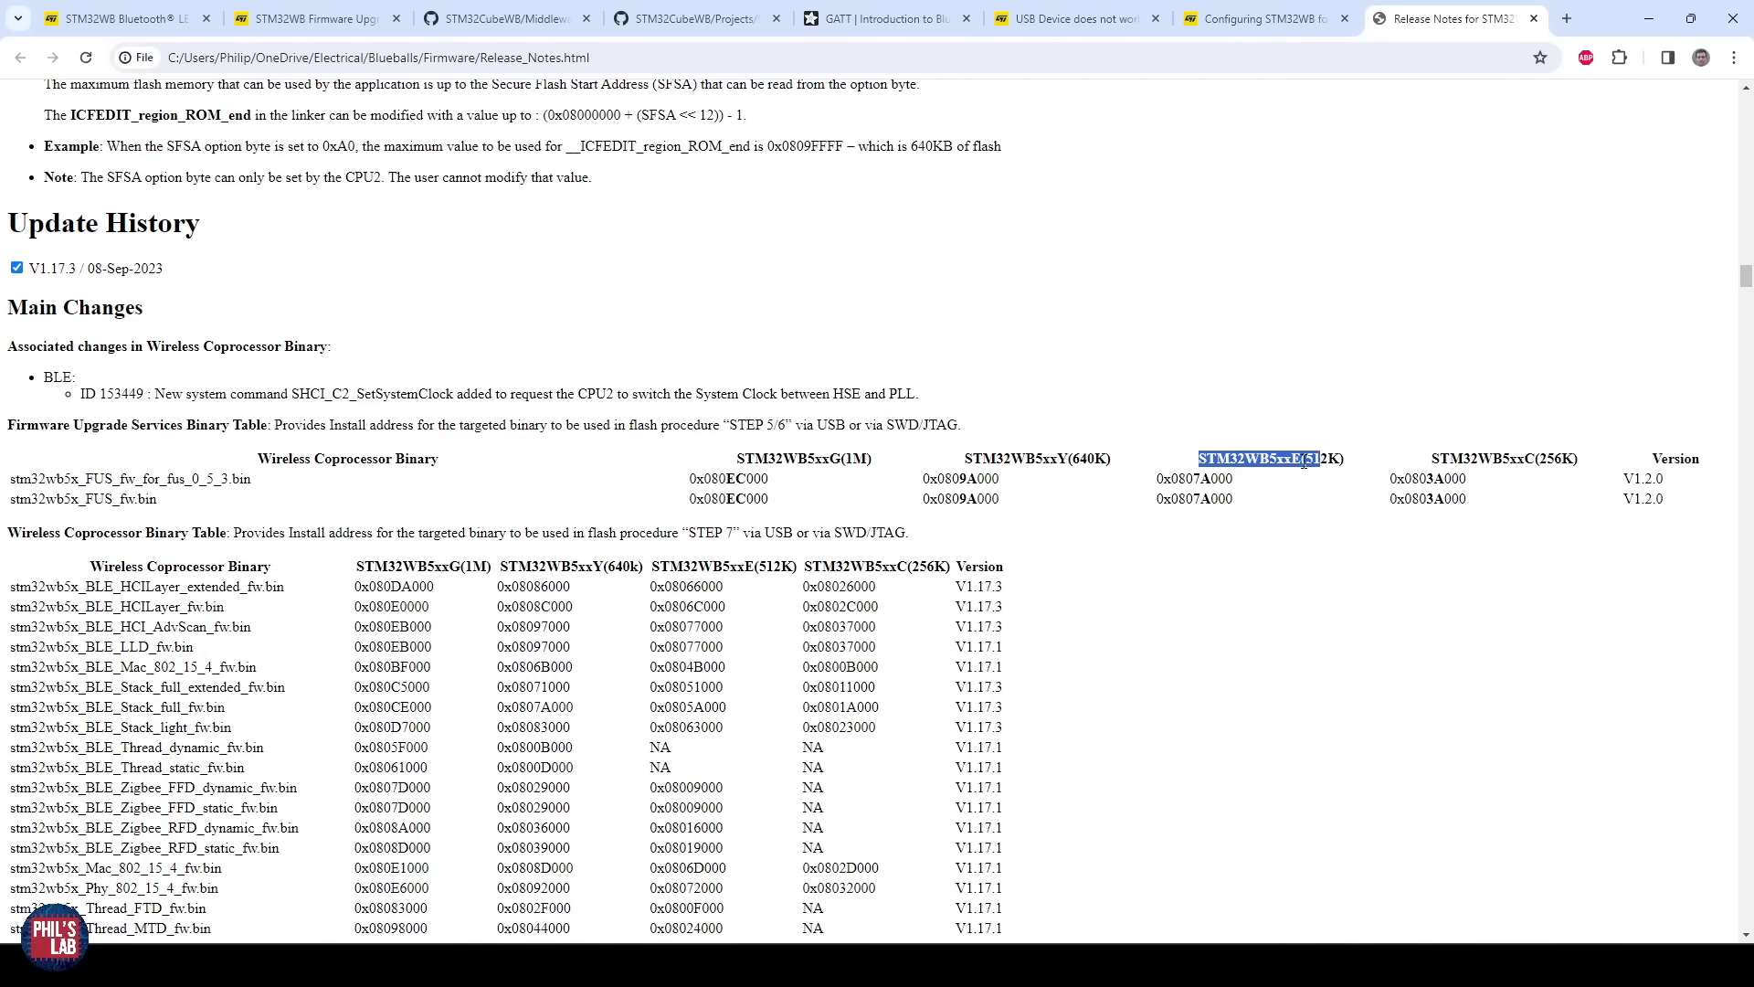
{"action": "left_click_drag", "start_coordinate": [1304, 458], "coordinate": [1336, 463]}
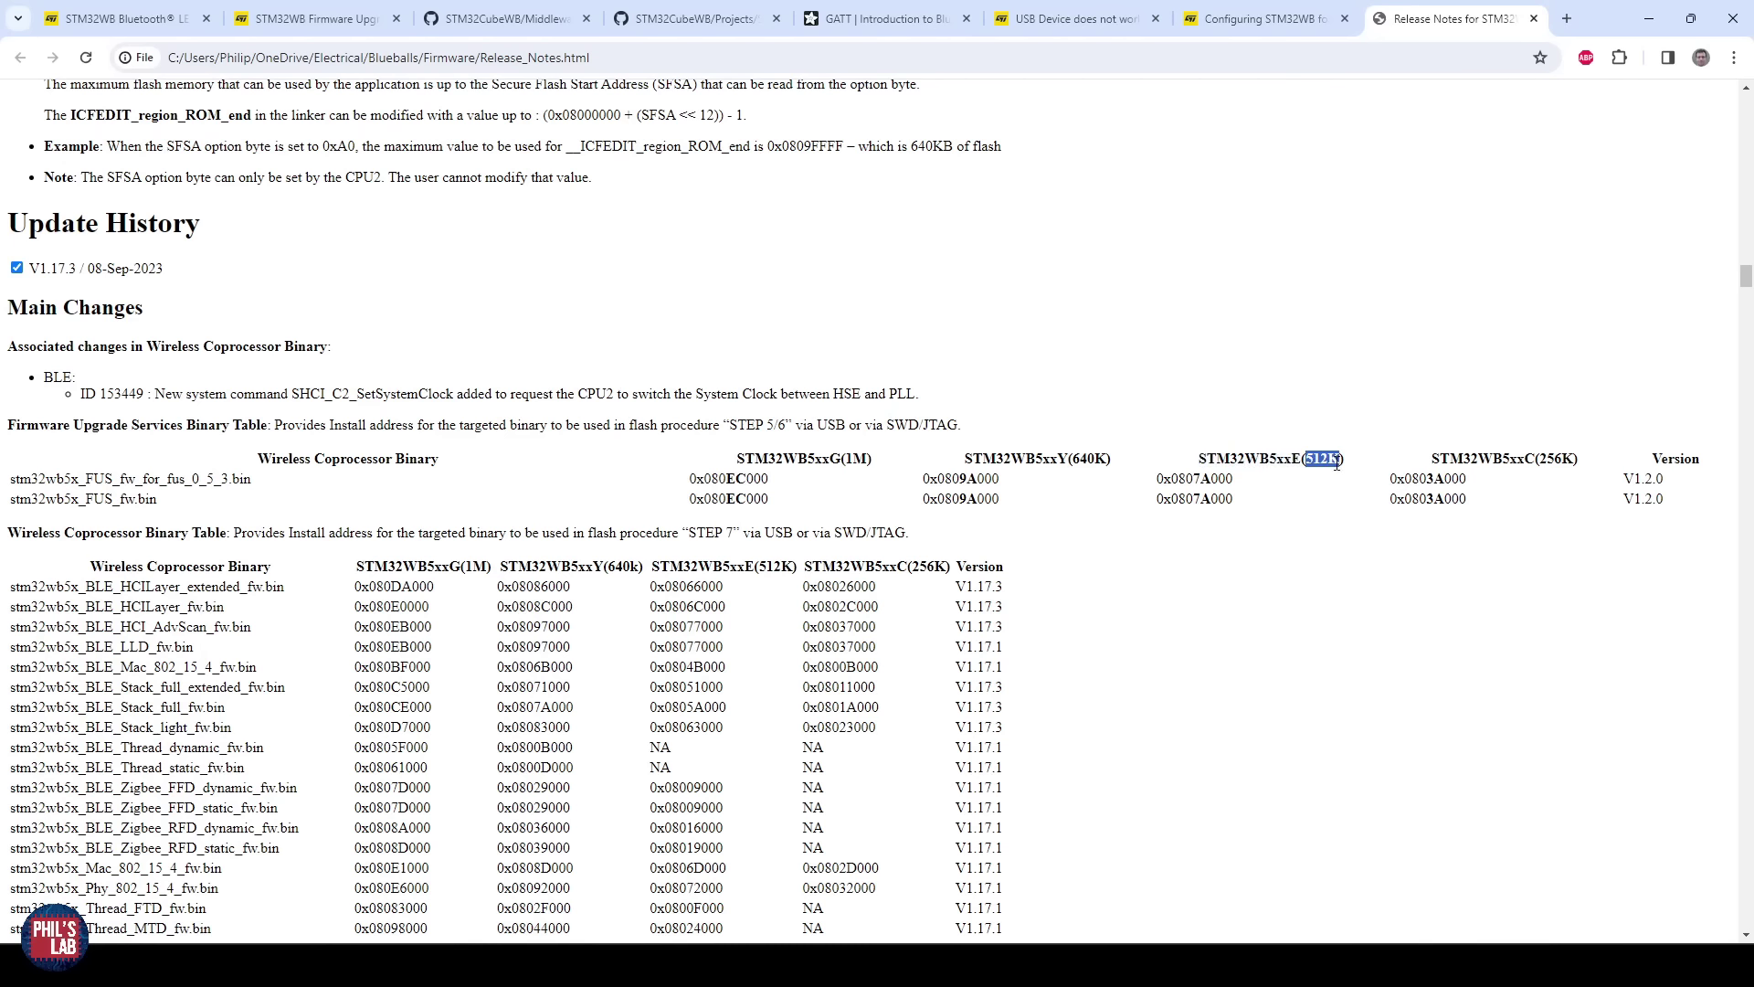
{"action": "left_click_drag", "start_coordinate": [1237, 500], "coordinate": [1158, 505]}
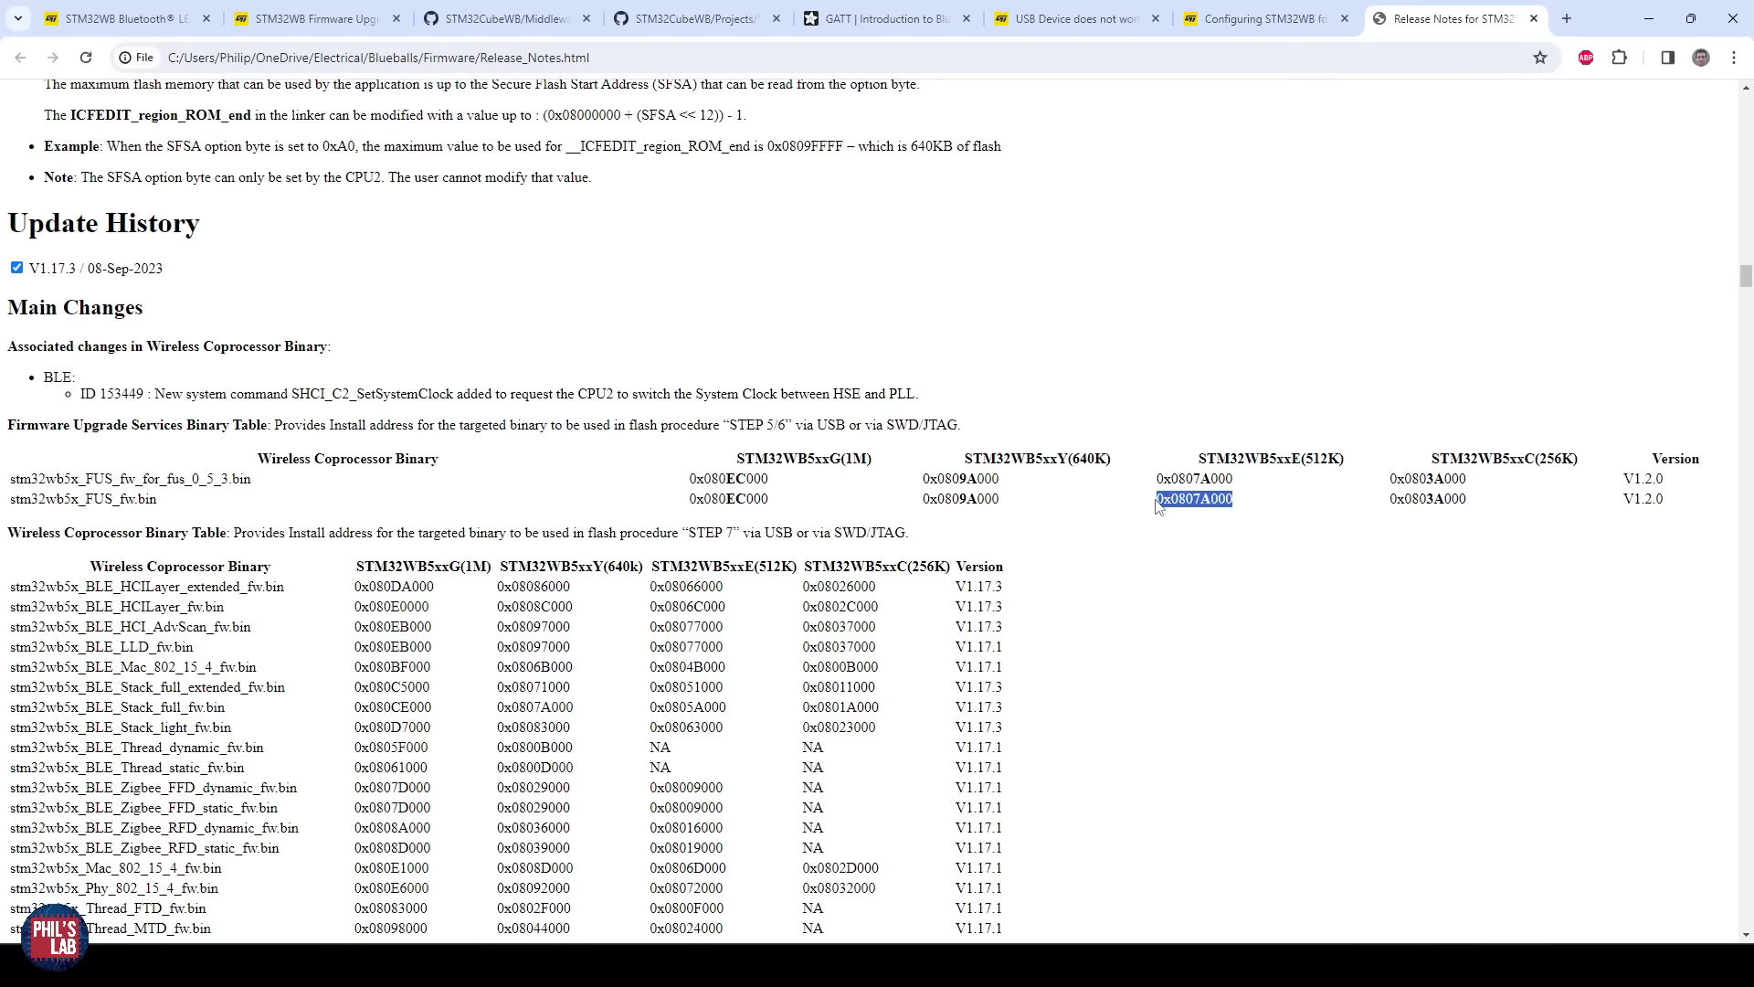
{"action": "type", "text": "0x0807A000"}
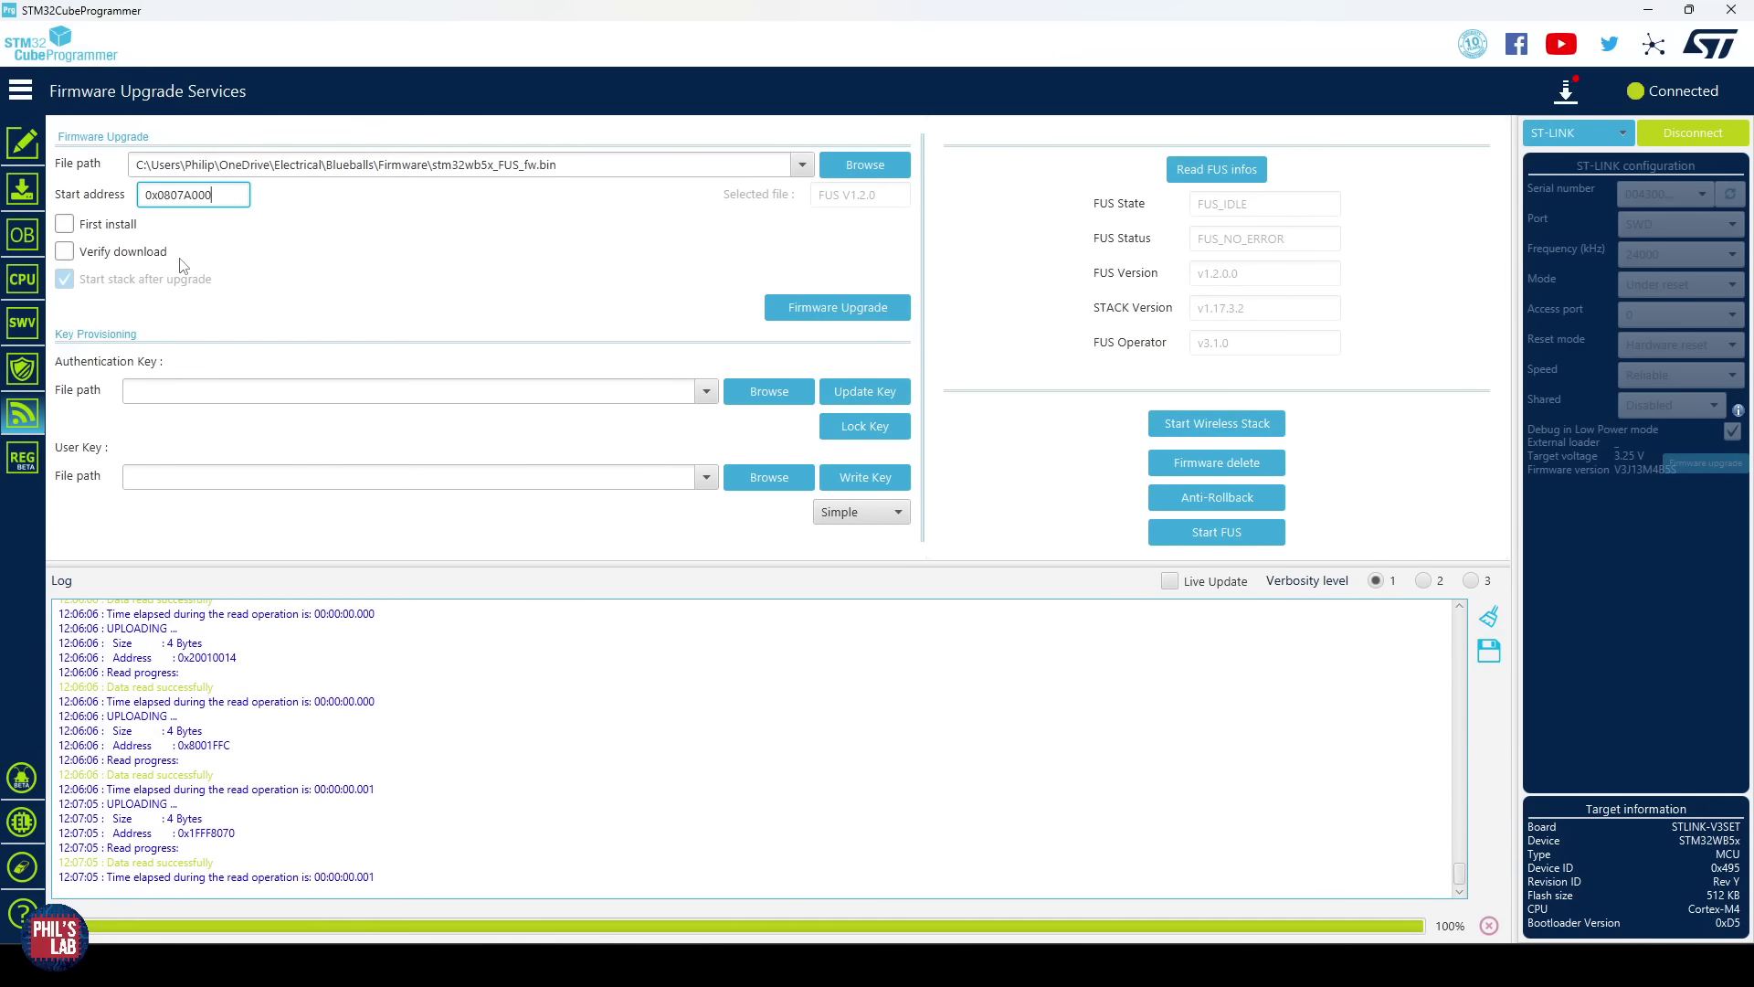
Step: Run the firmware upgrade with the FUS binary and acknowledge the resulting messages
{"action": "left_click", "coordinate": [813, 305]}
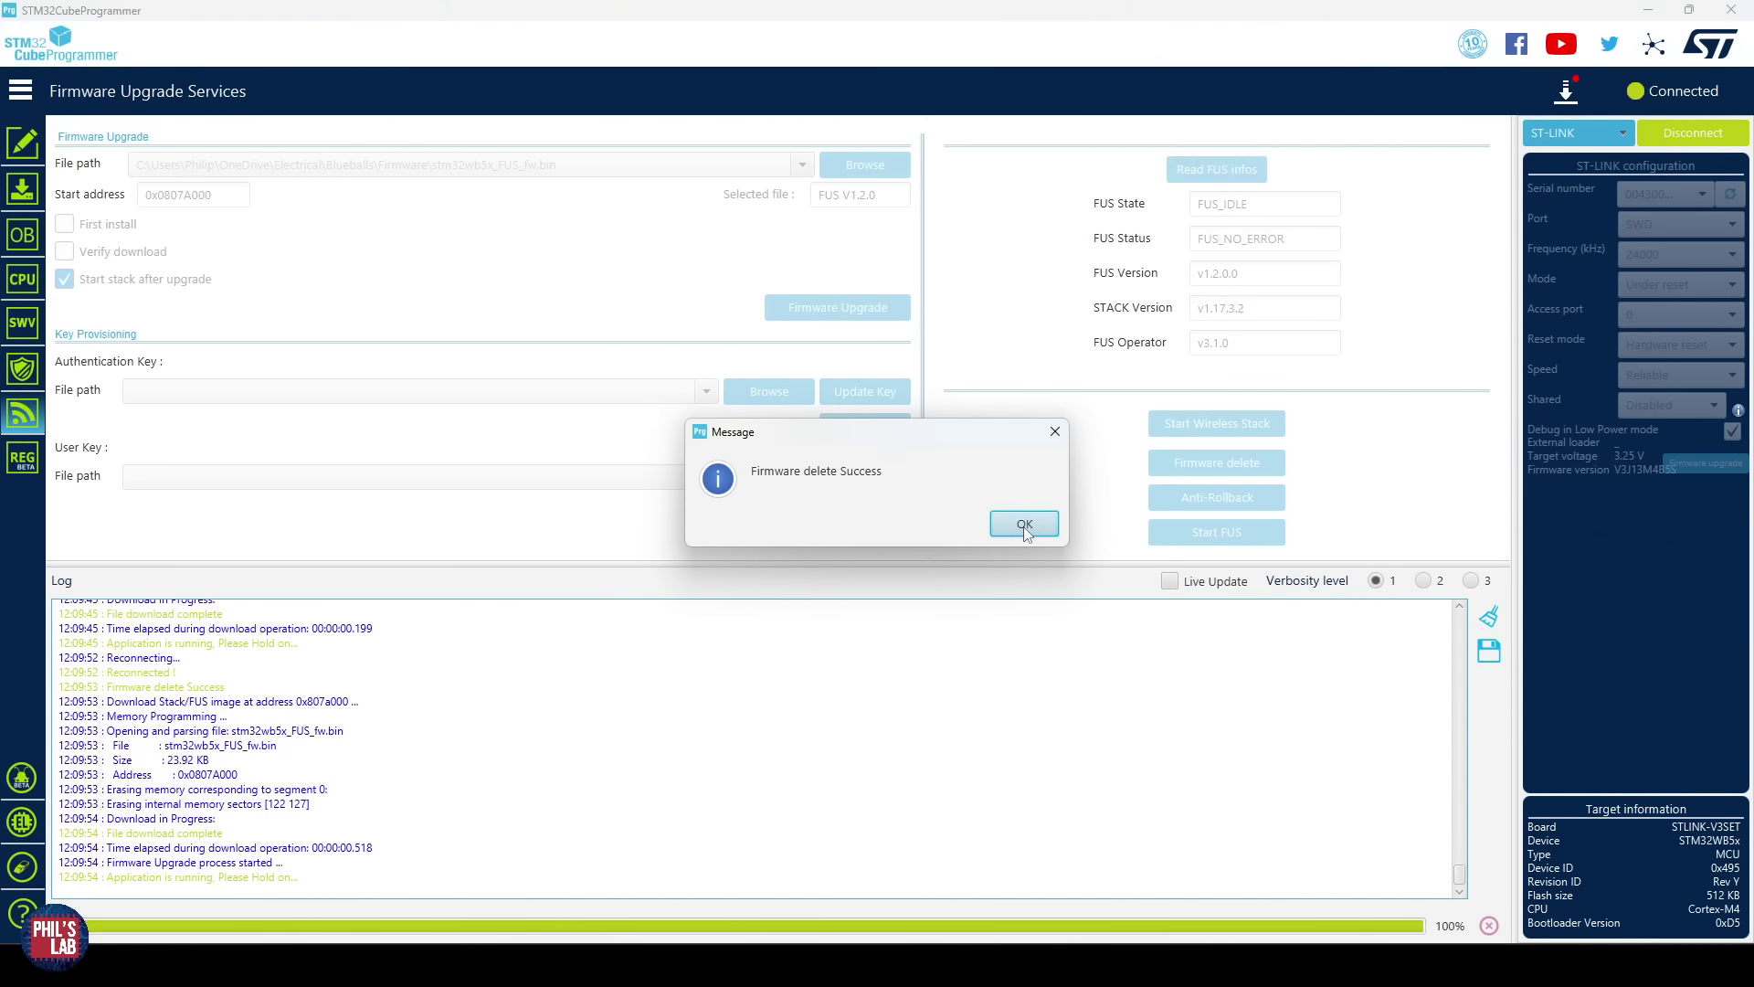
{"action": "left_click", "coordinate": [1023, 525]}
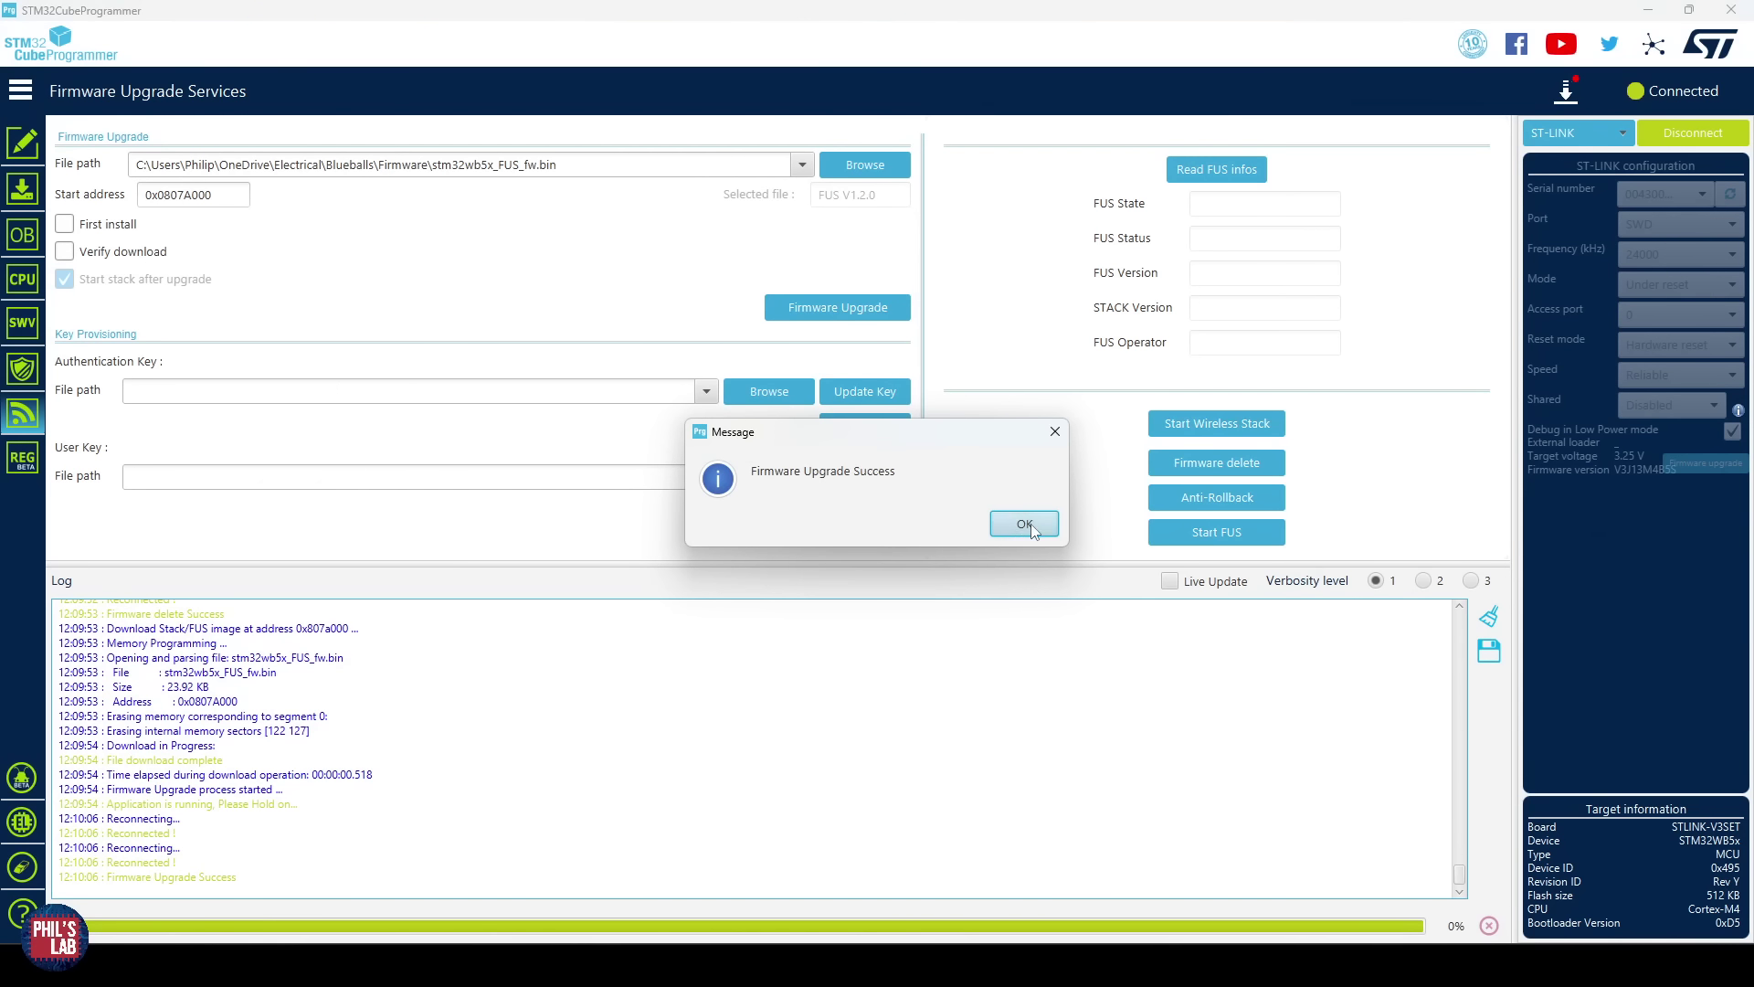
{"action": "left_click", "coordinate": [1024, 524]}
Step: Start FUS after the FUS upgrade and read the FUS infos
{"action": "left_click_drag", "start_coordinate": [556, 165], "coordinate": [449, 171]}
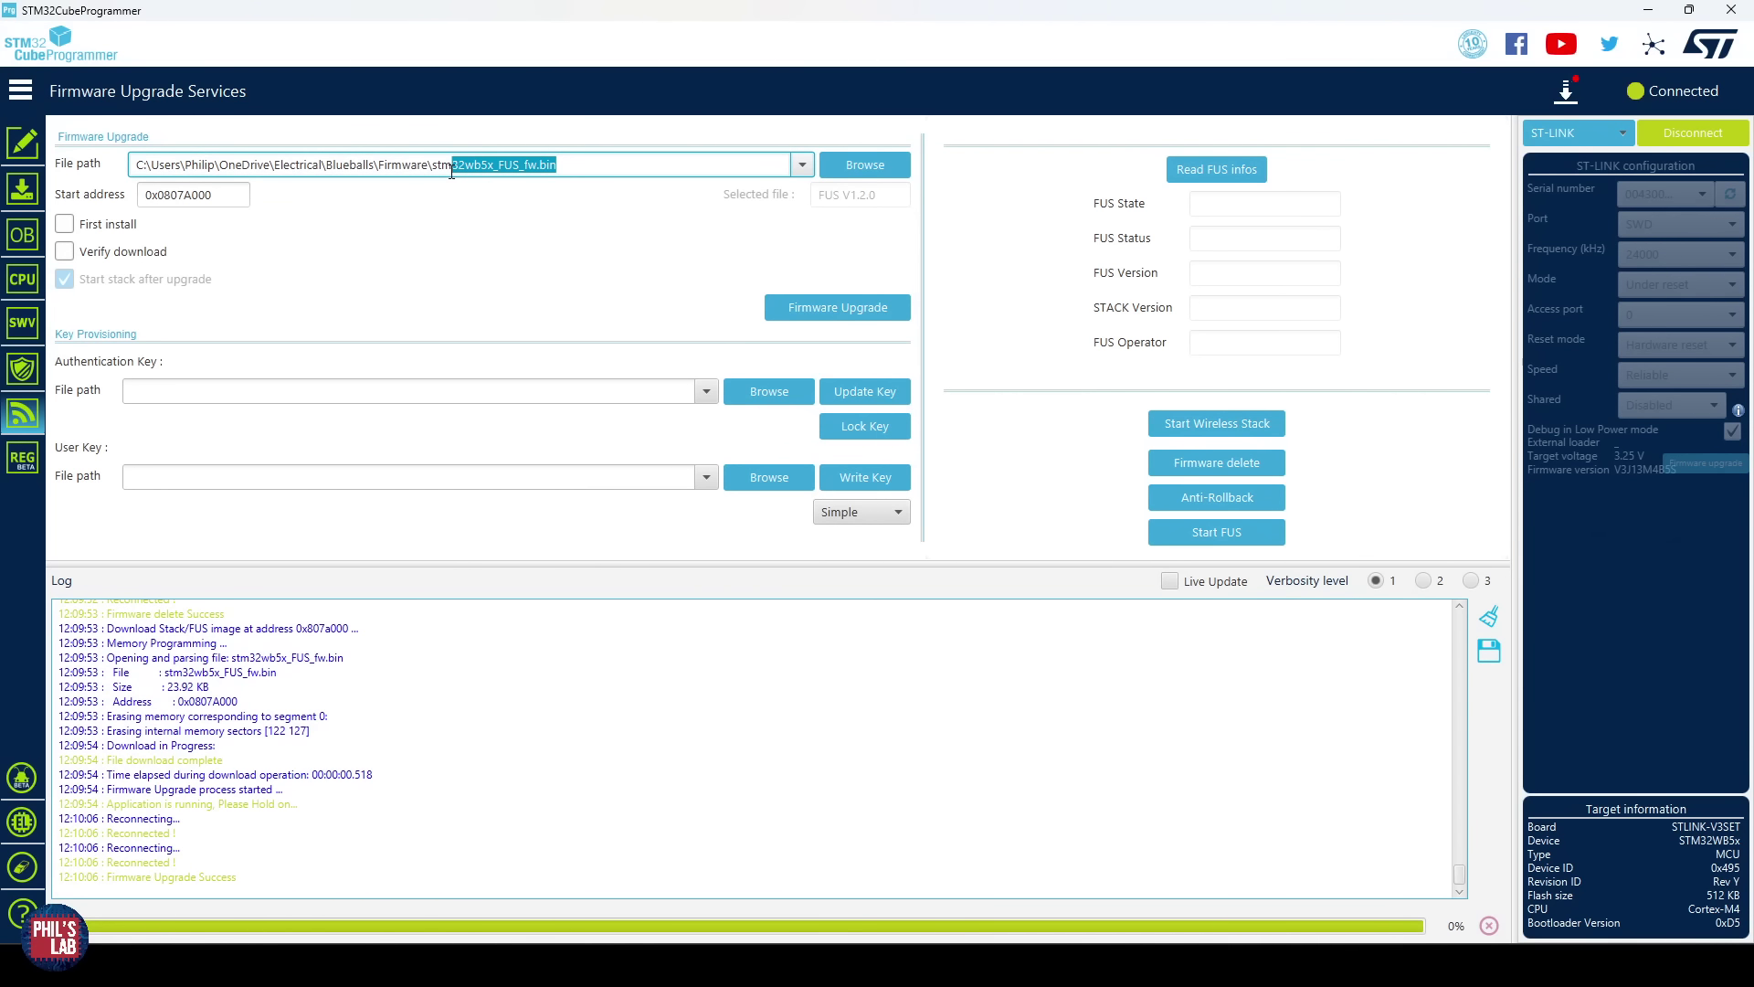
{"action": "key", "text": "Tab"}
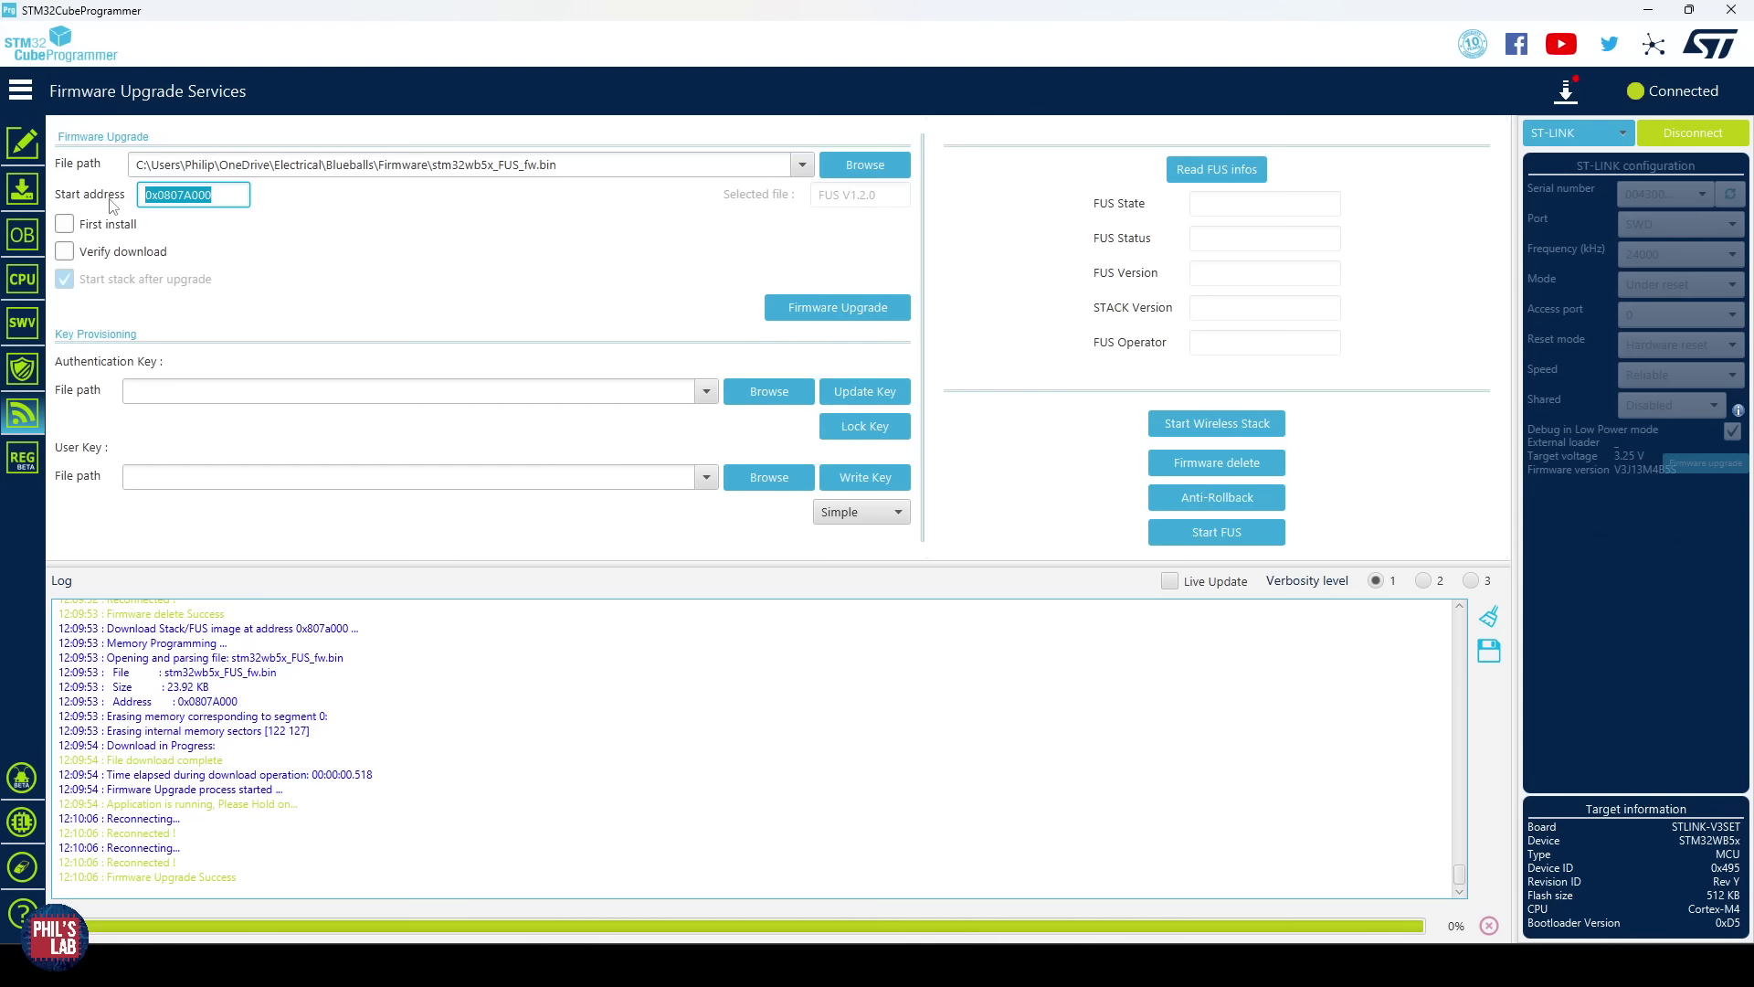
{"action": "left_click", "coordinate": [1241, 530]}
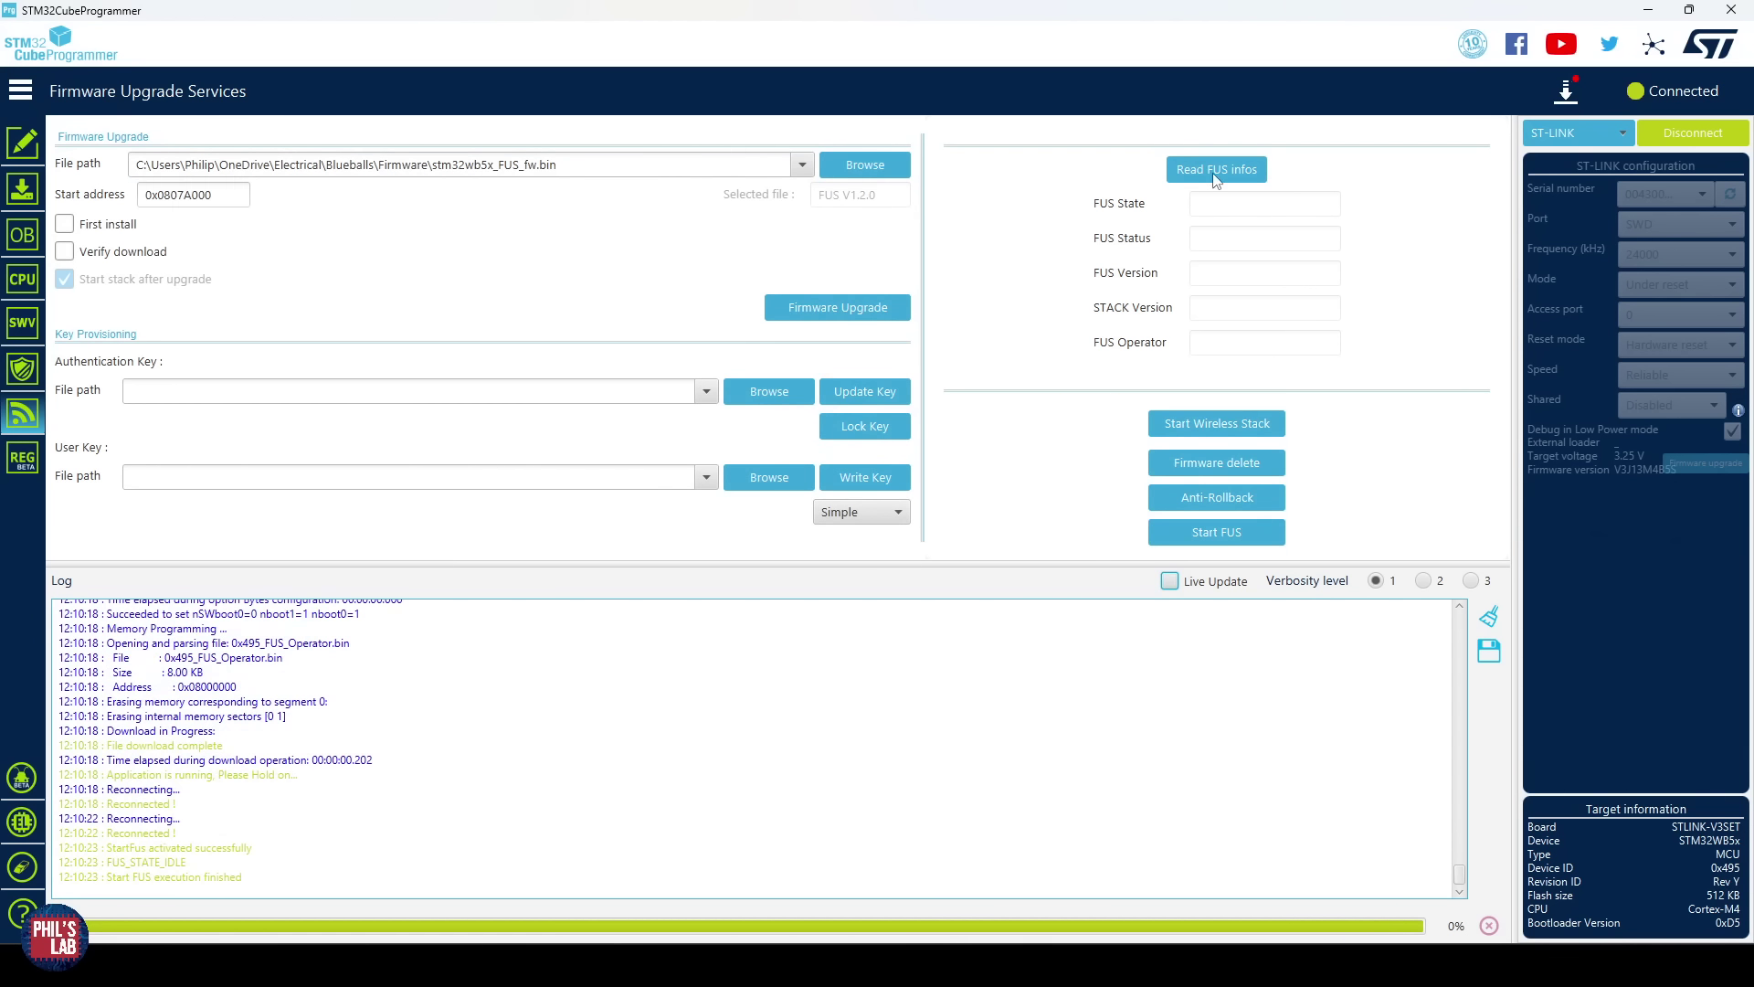
{"action": "left_click", "coordinate": [1213, 172]}
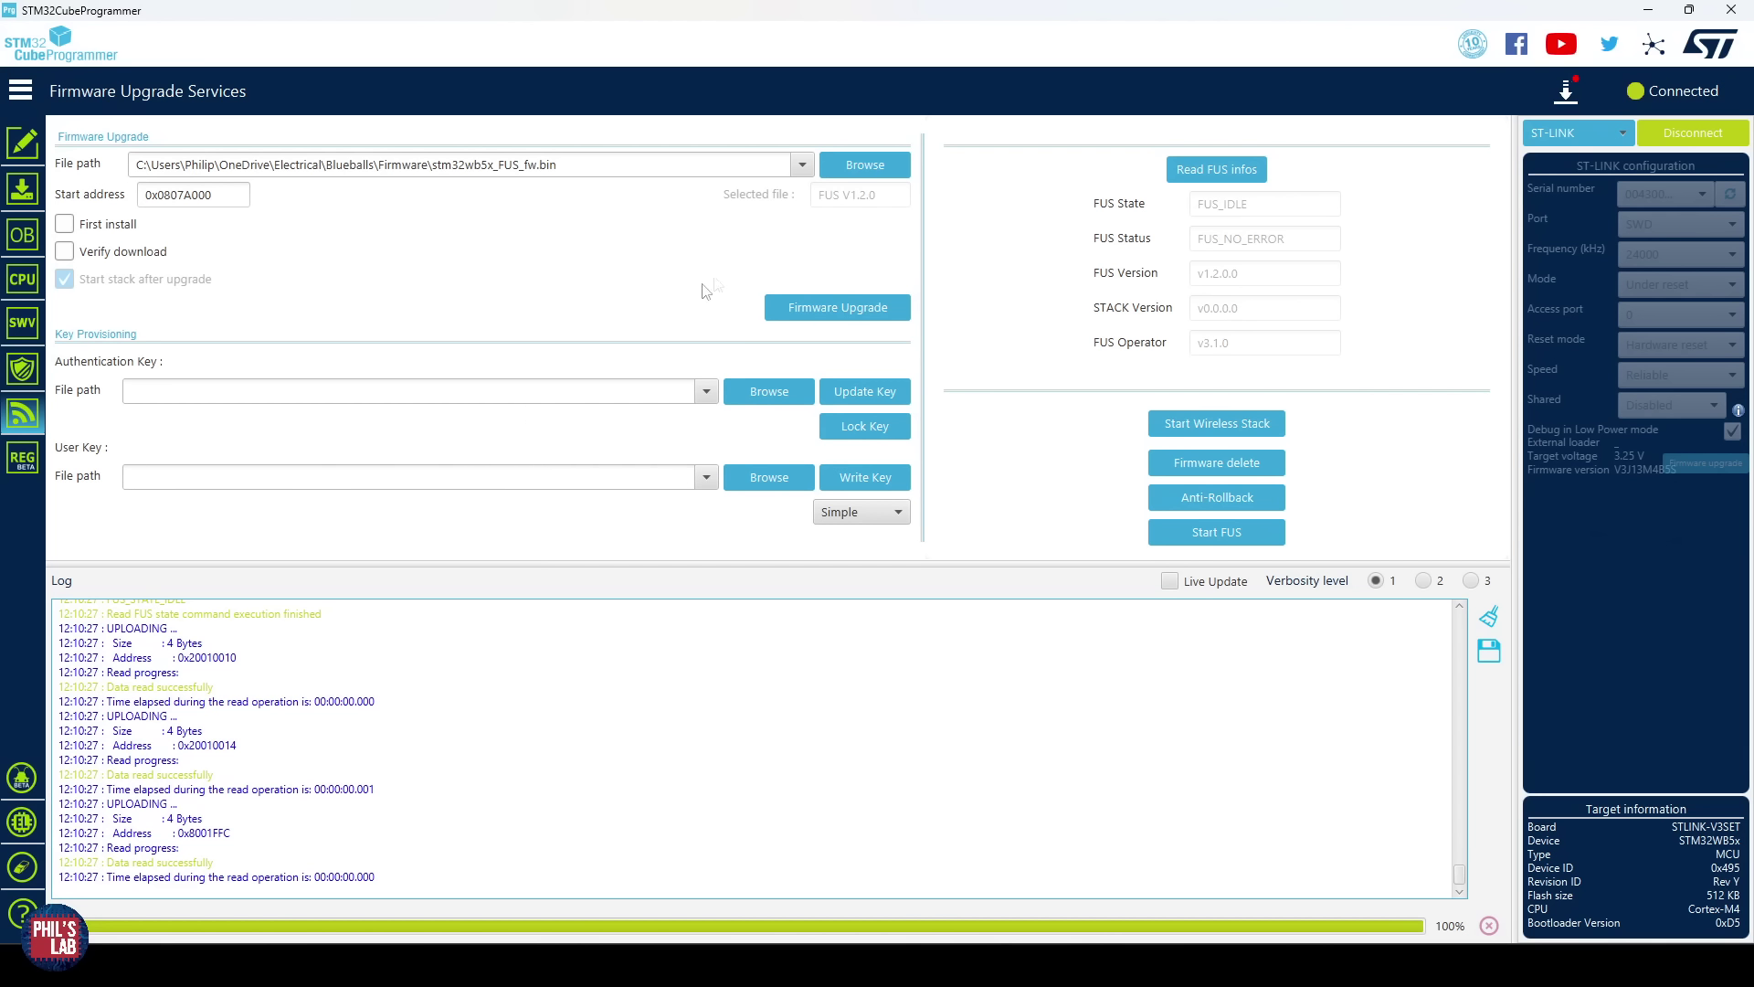
Step: Load stm32wb5x_BLE_Stack_full_fw.bin as the upgrade file and set its start address to 0x0805A000 from the release notes' STM32WB5xxE(512K) column
{"action": "left_click", "coordinate": [877, 165]}
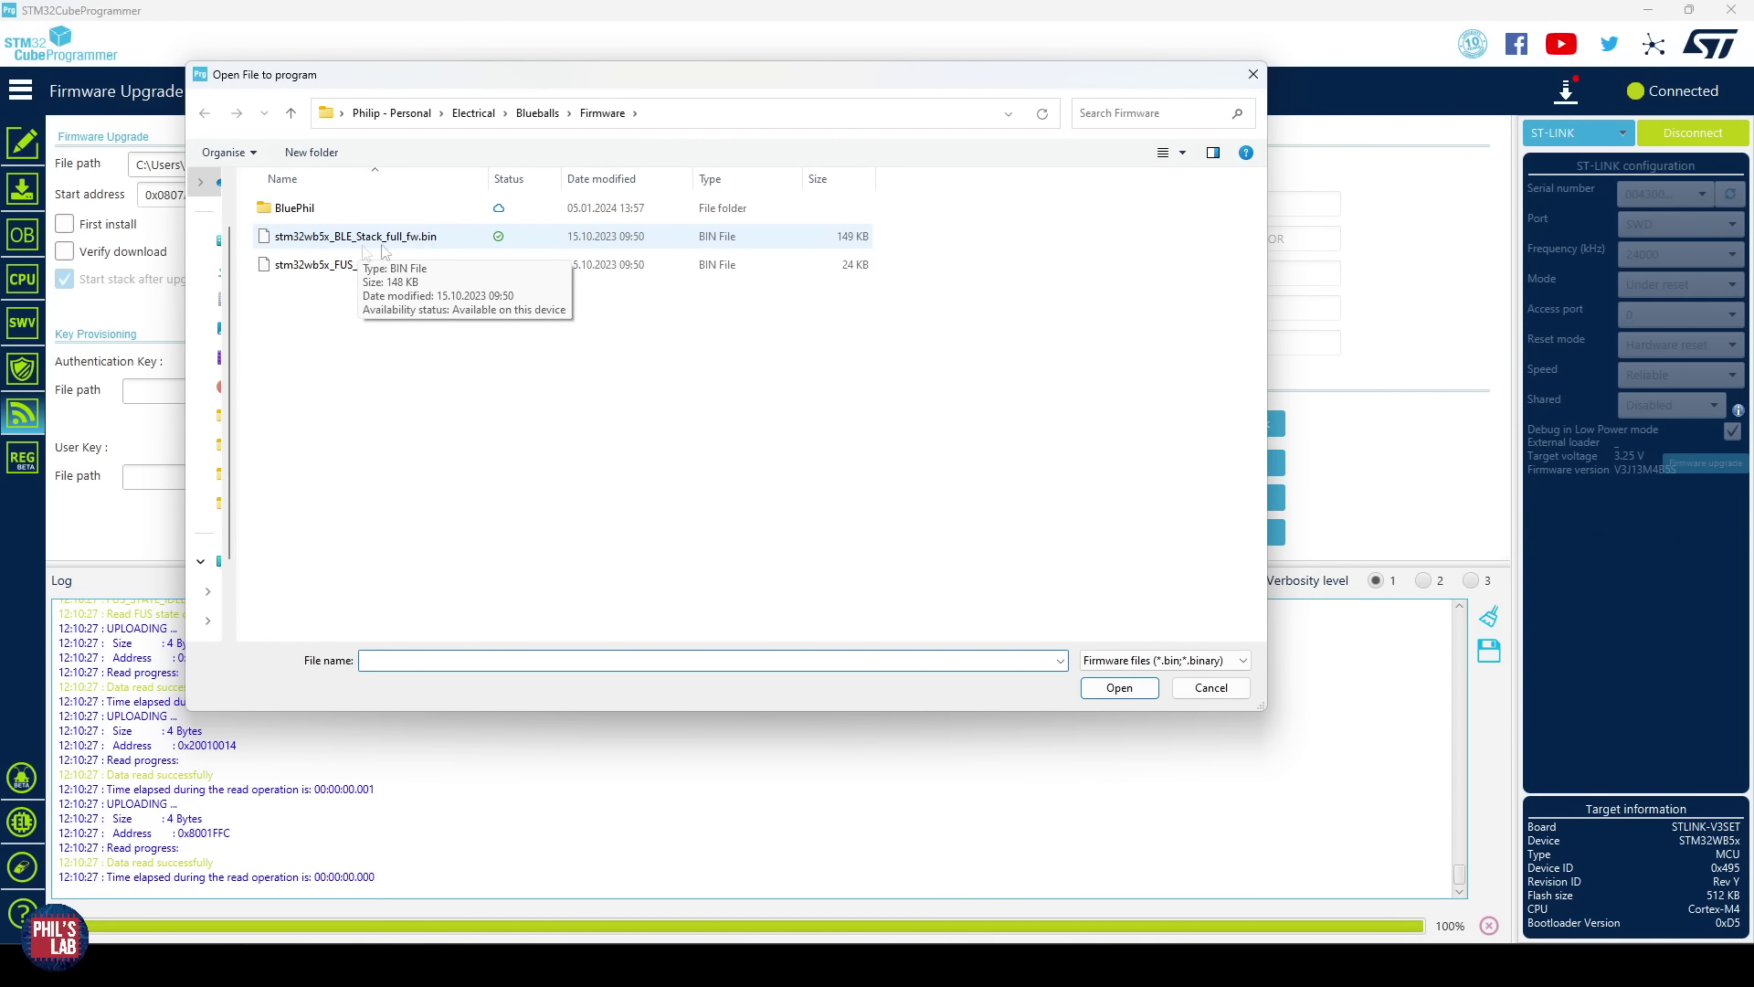
{"action": "double_click", "coordinate": [411, 243]}
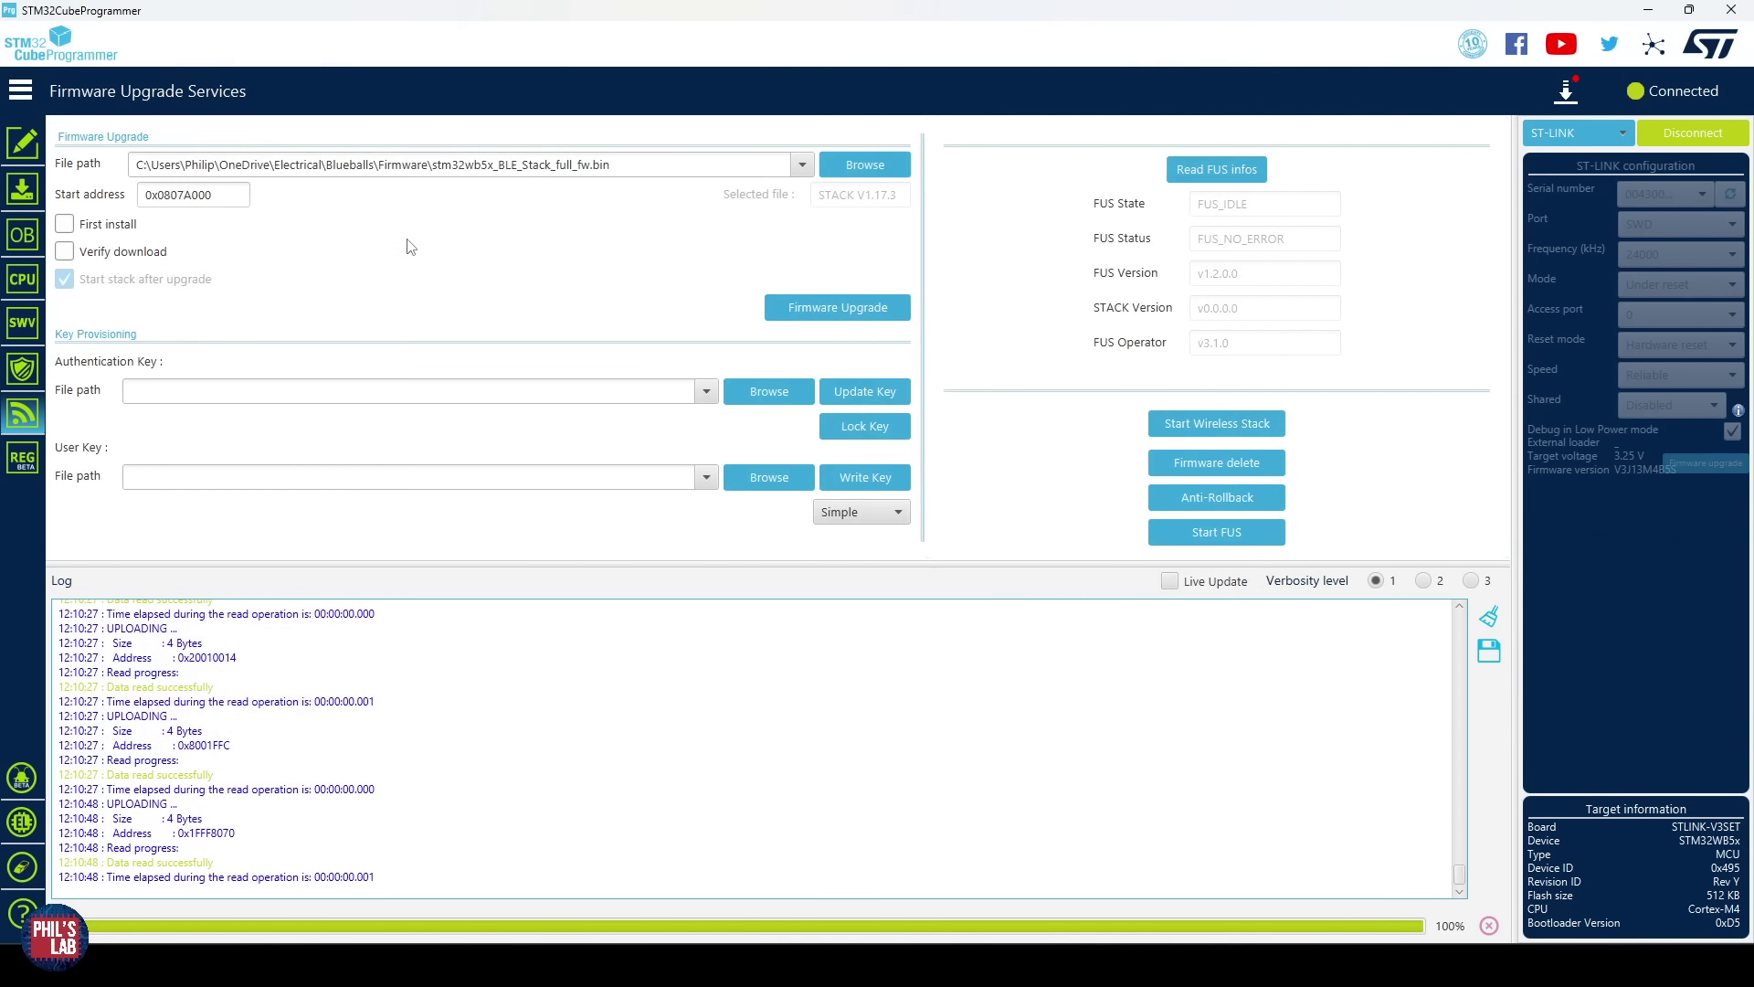
{"action": "double_click", "coordinate": [245, 195]}
{"action": "key", "text": "alt+Tab"}
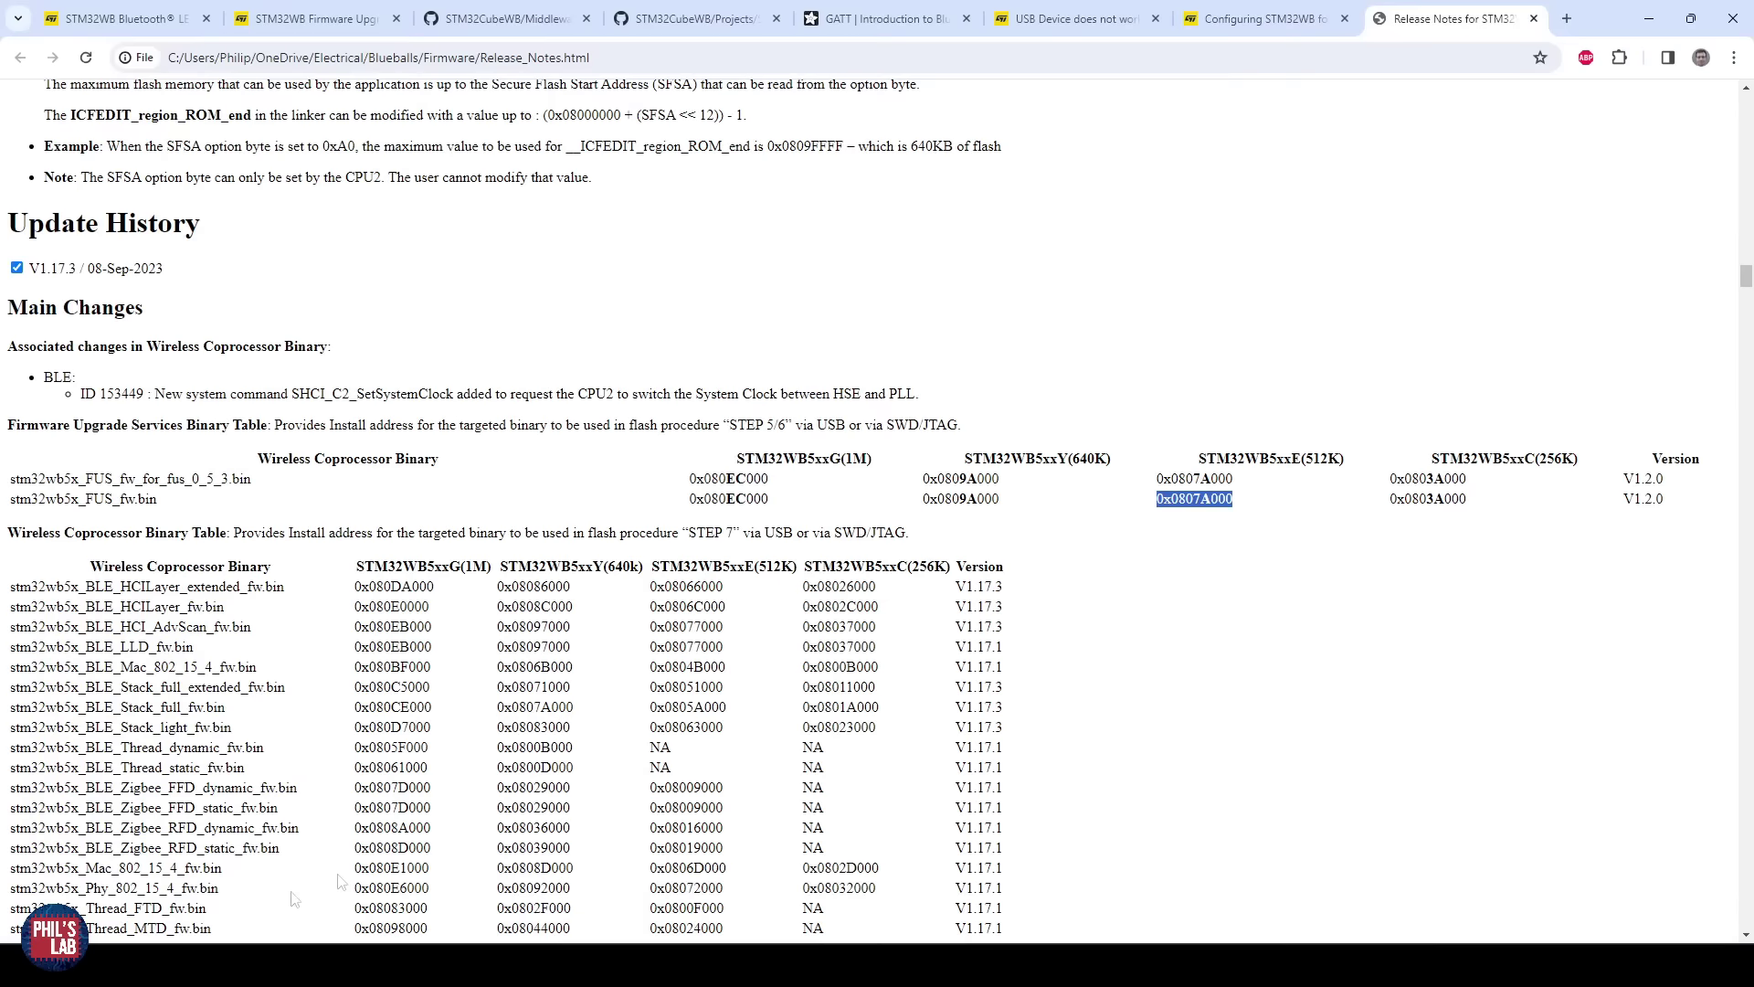
{"action": "scroll", "coordinate": [350, 646], "scroll_direction": "down", "scroll_amount": 1}
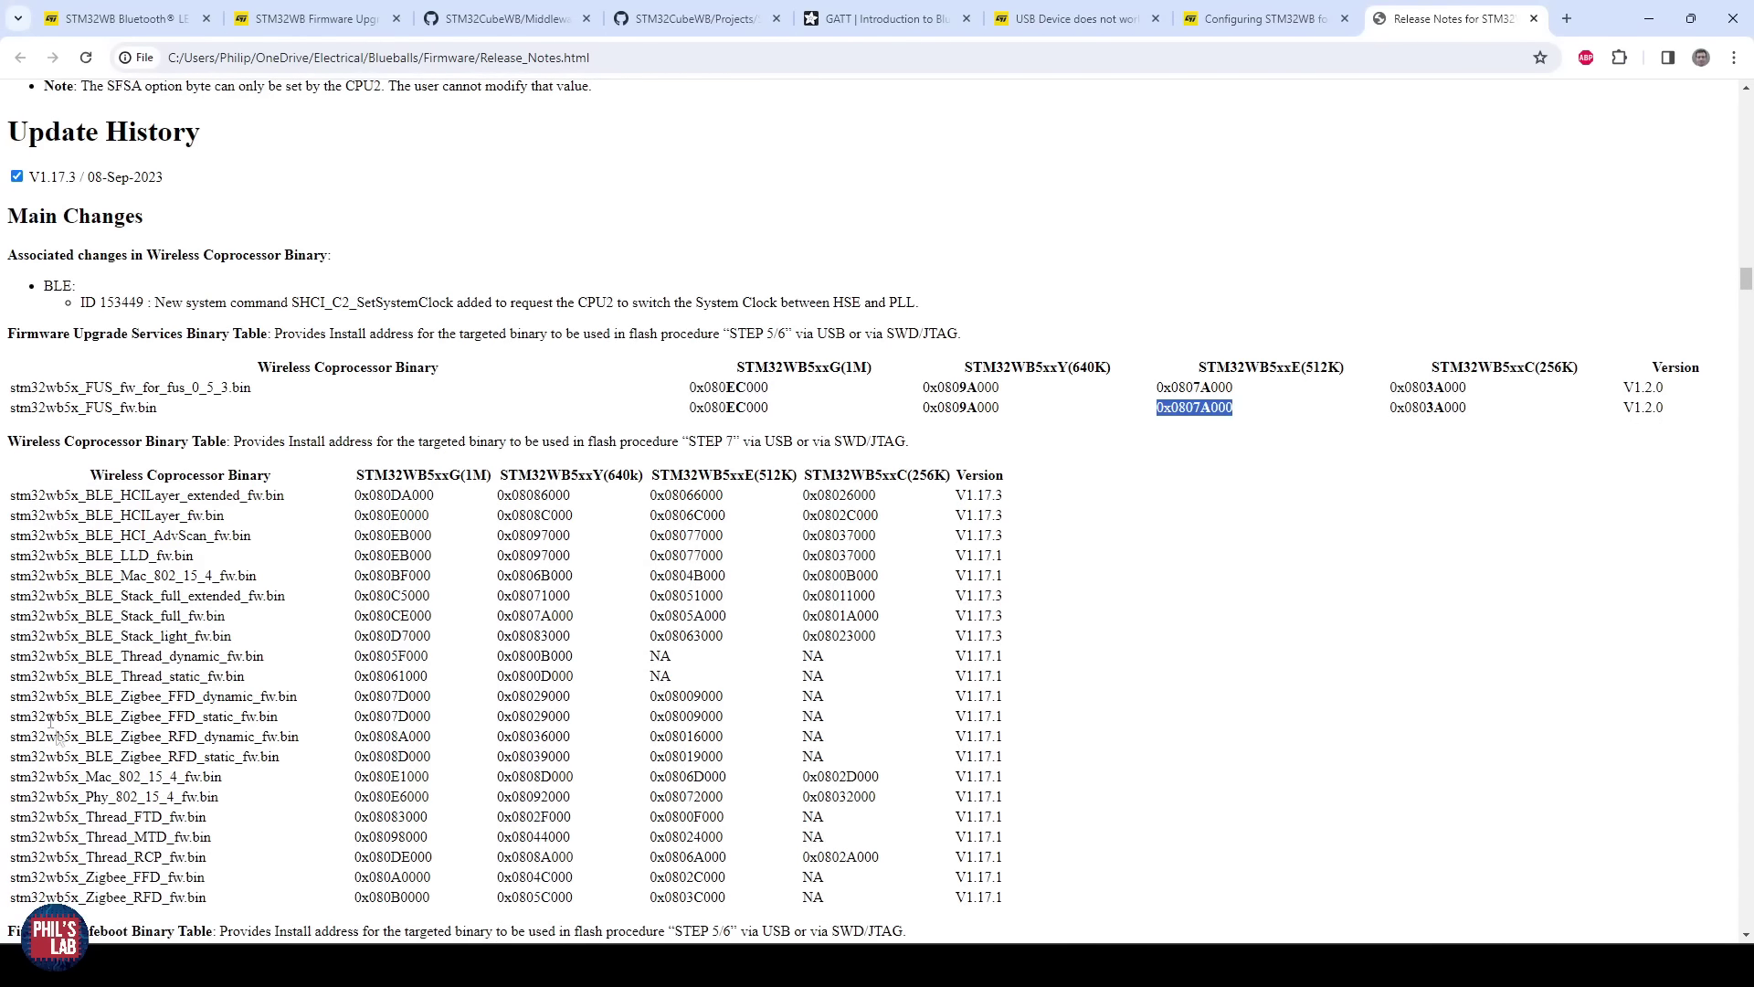
{"action": "left_click", "coordinate": [12, 621]}
{"action": "left_click_drag", "start_coordinate": [12, 621], "coordinate": [1005, 617]}
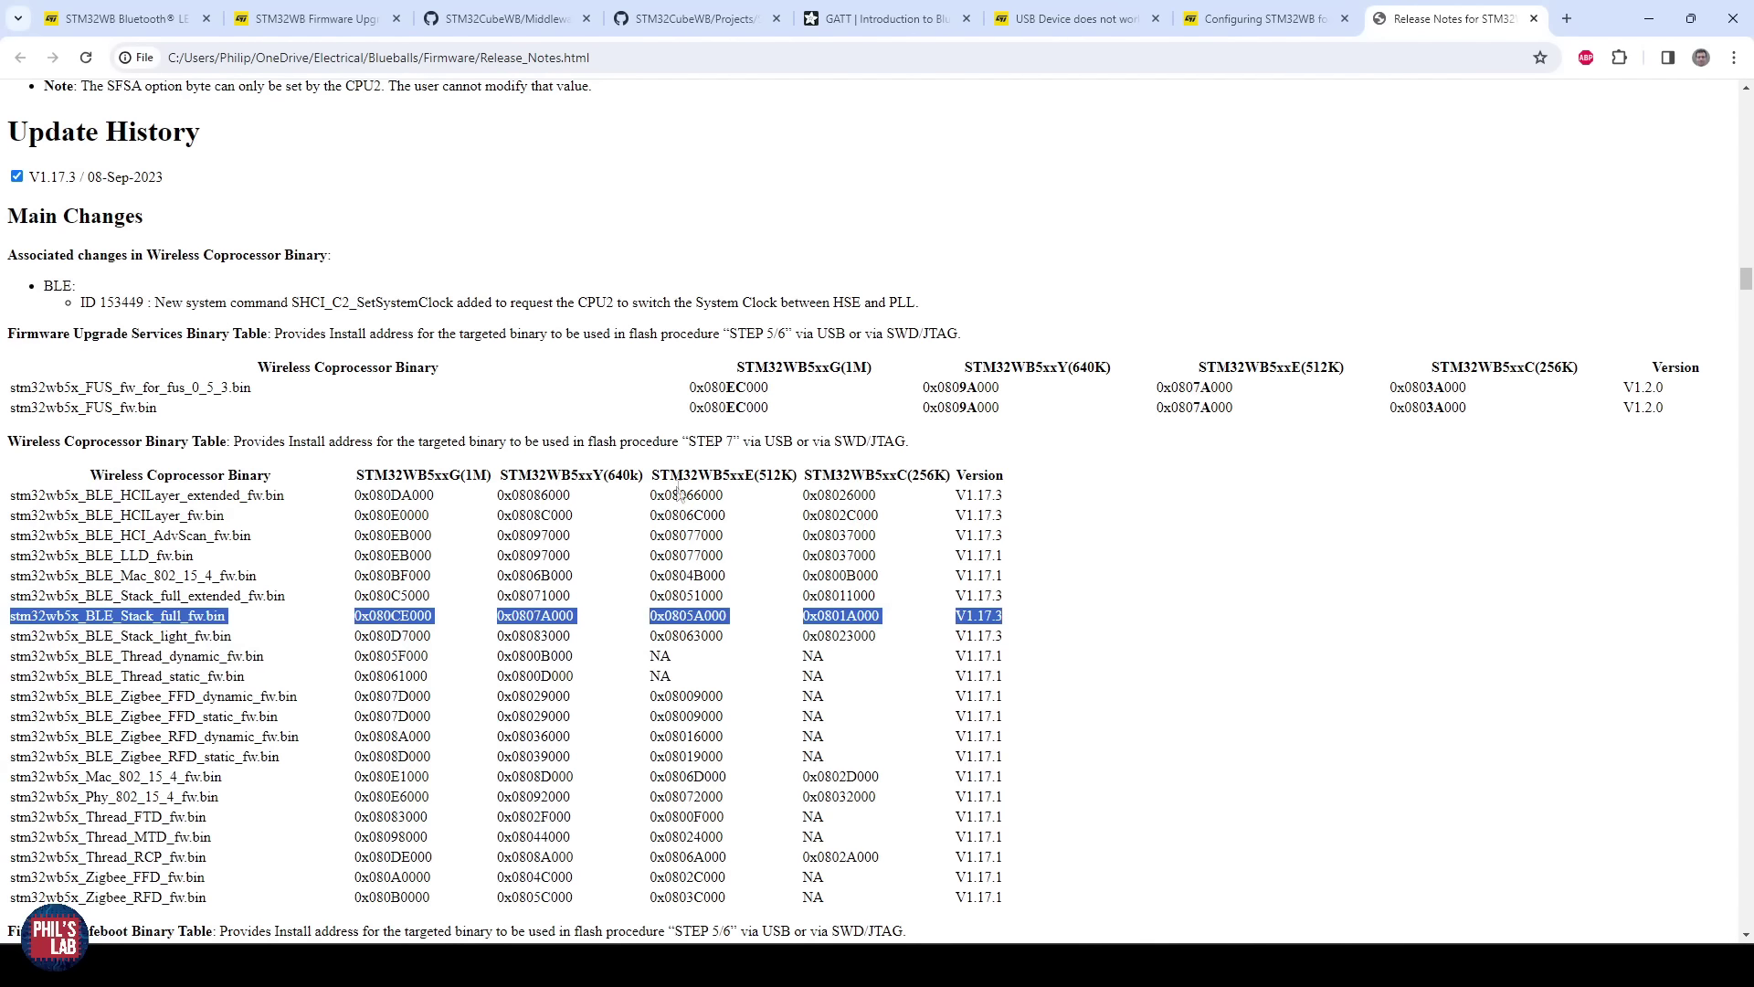
{"action": "left_click_drag", "start_coordinate": [653, 478], "coordinate": [755, 470]}
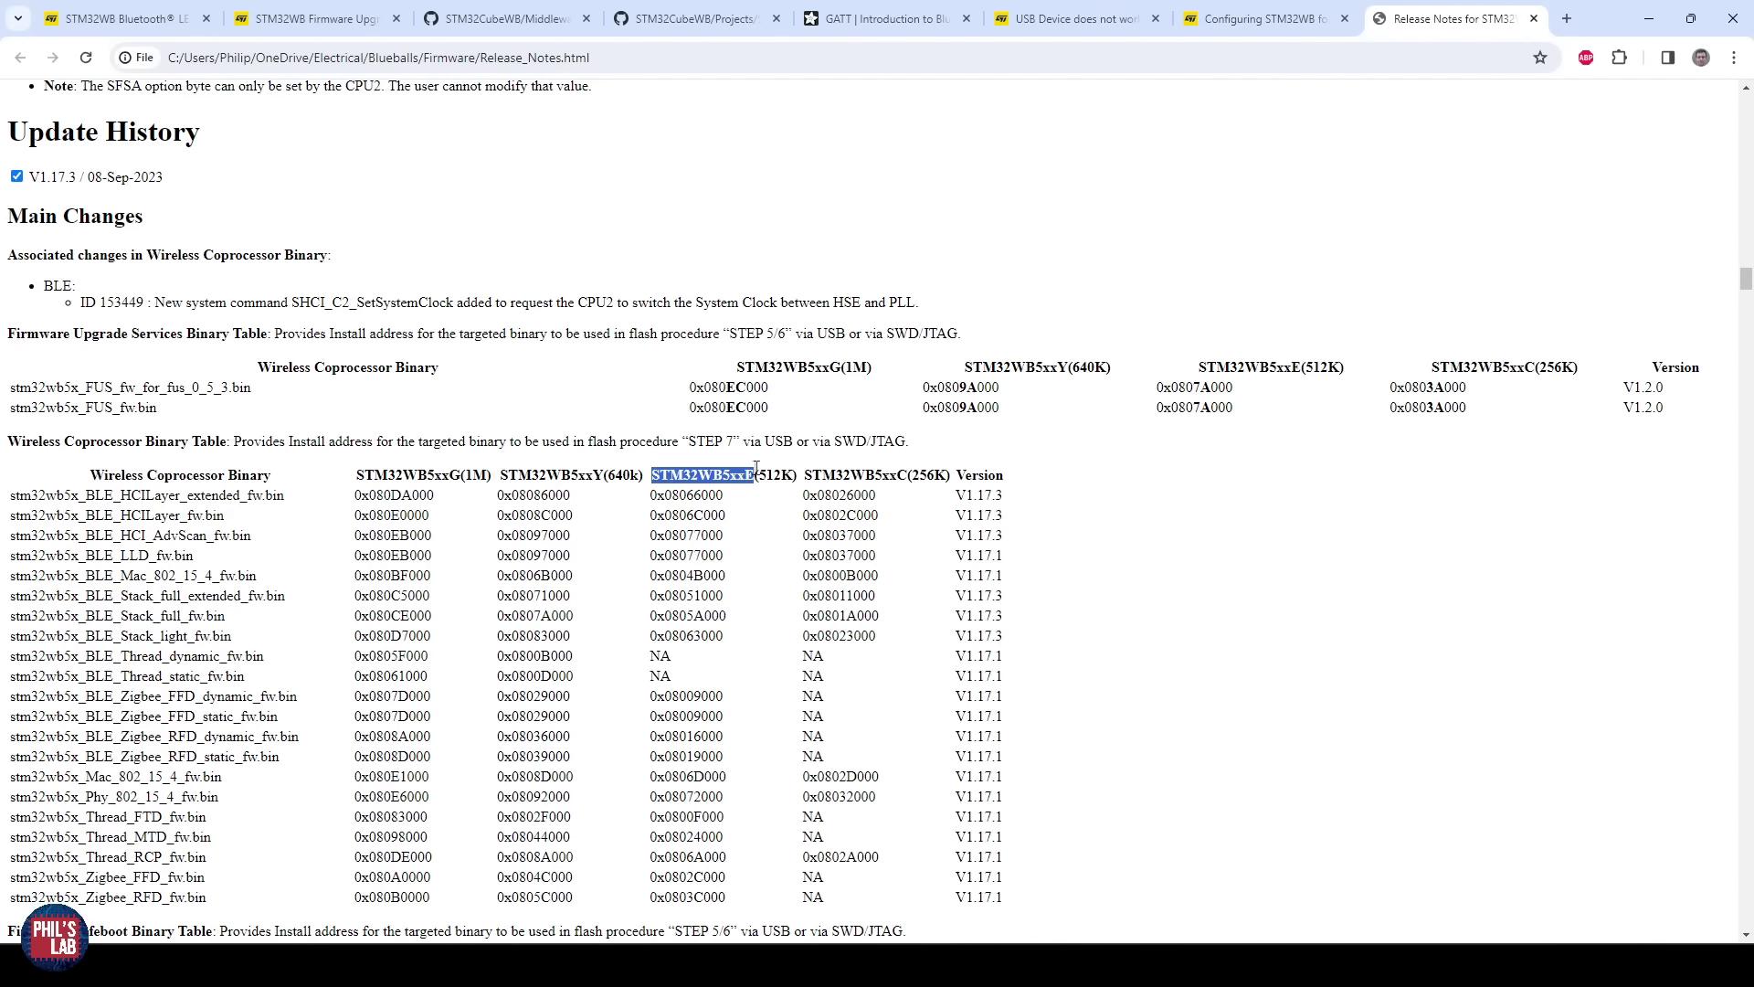
{"action": "left_click_drag", "start_coordinate": [729, 615], "coordinate": [644, 623]}
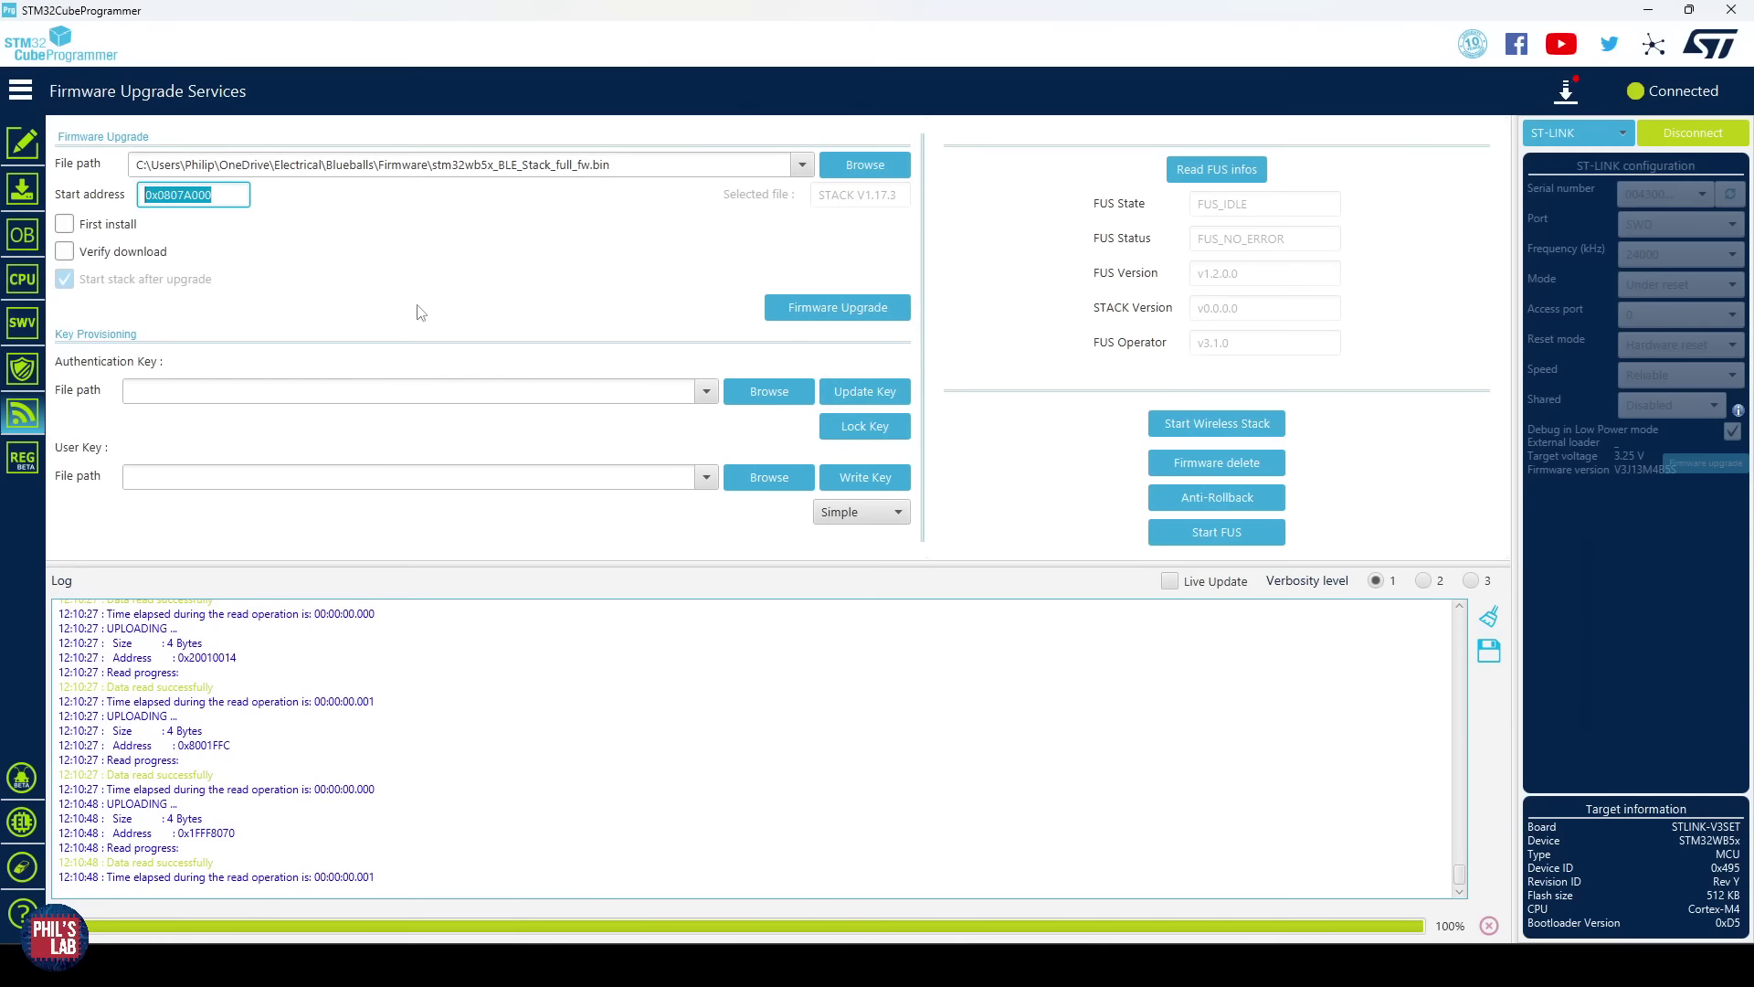
{"action": "type", "text": "0x0805A000"}
Step: Run the firmware upgrade with the full BLE stack binary and acknowledge the resulting messages
{"action": "left_click", "coordinate": [800, 308]}
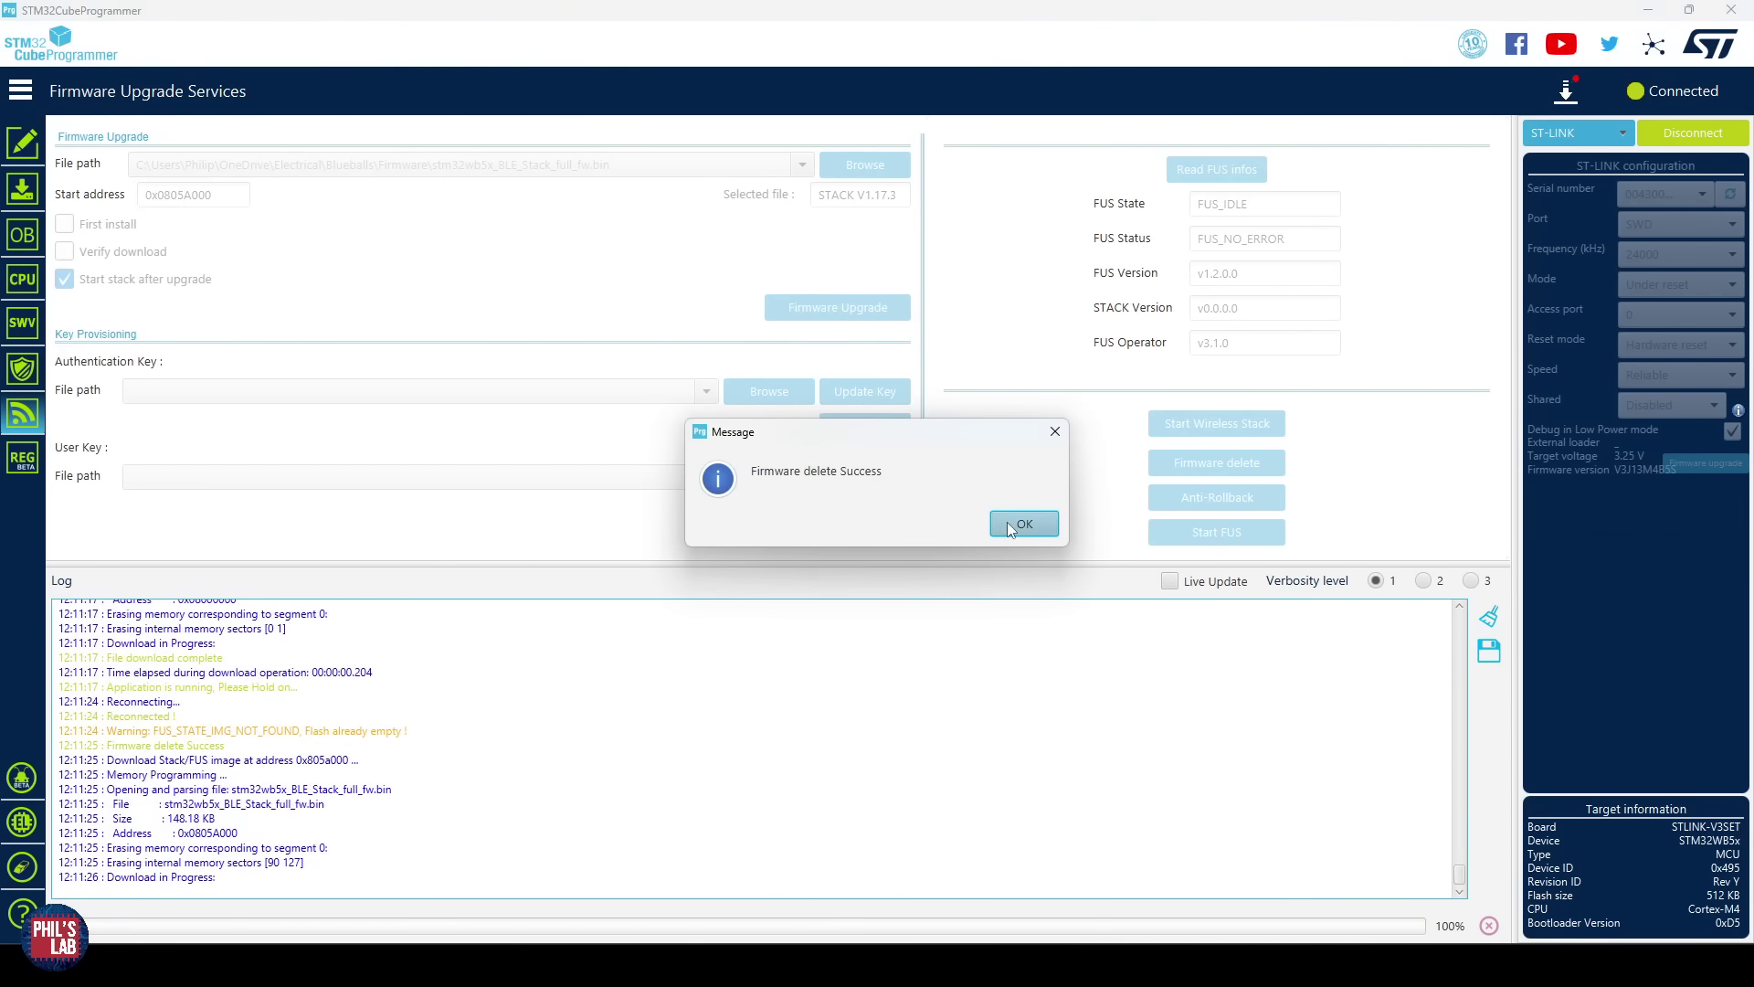
{"action": "left_click", "coordinate": [1007, 523]}
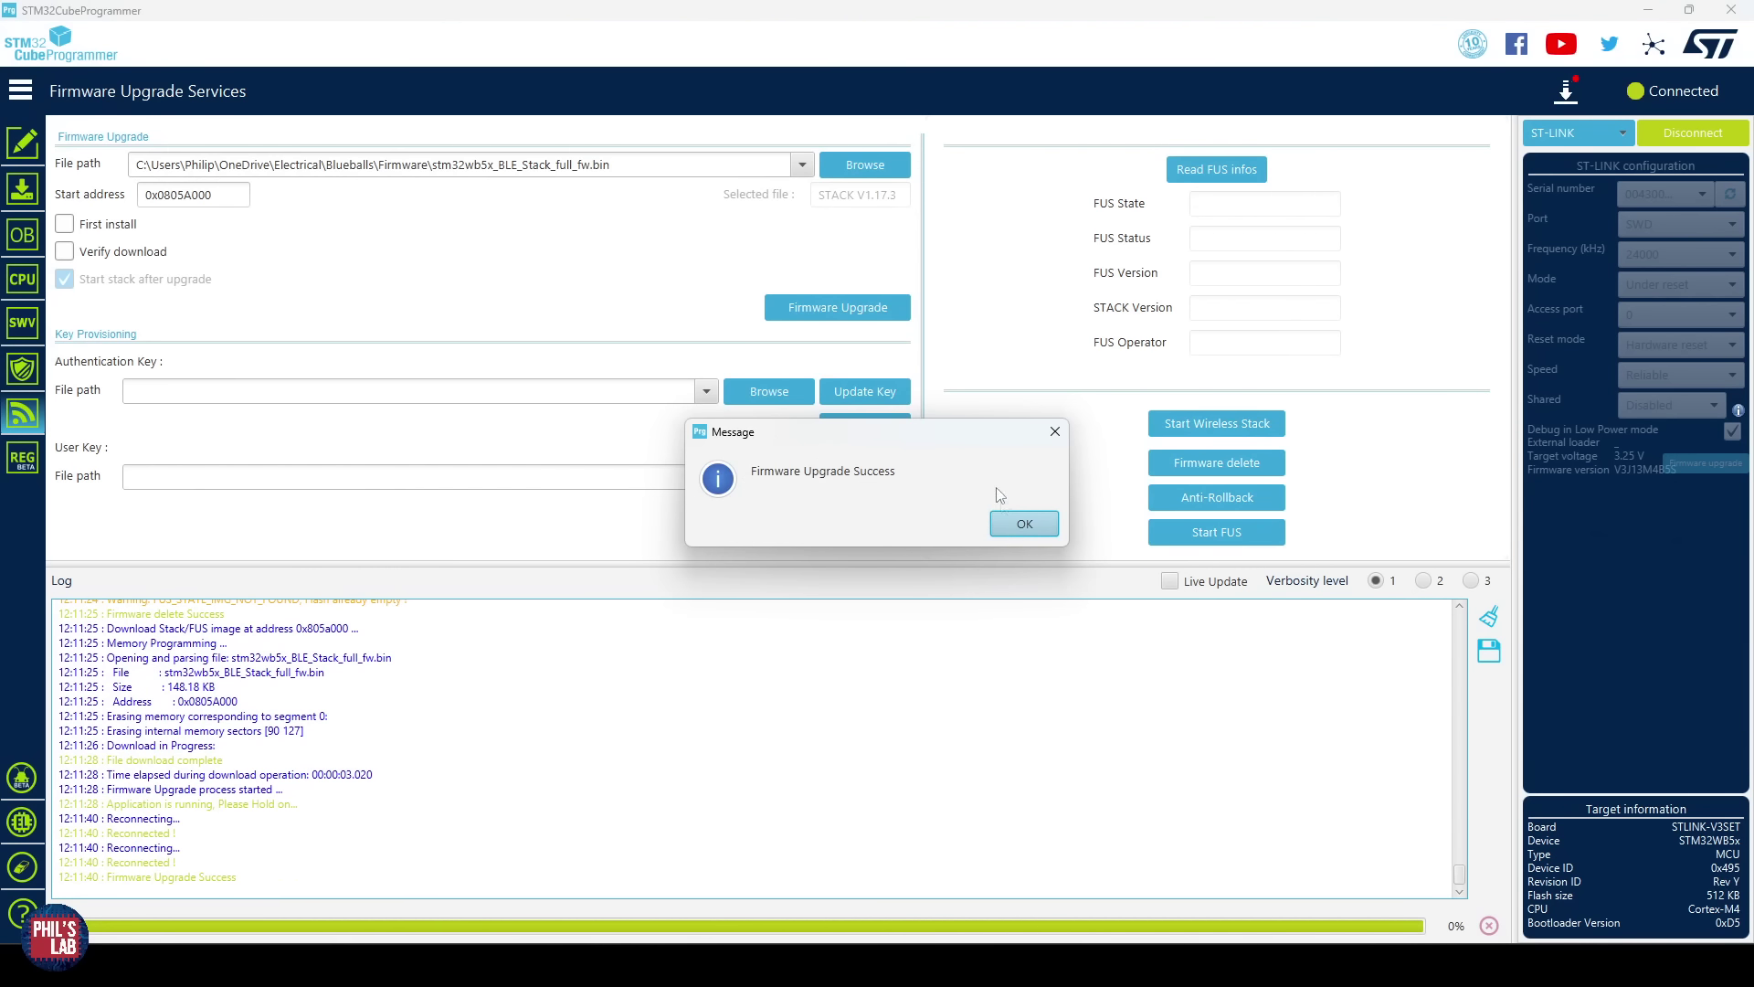
{"action": "left_click", "coordinate": [1022, 527]}
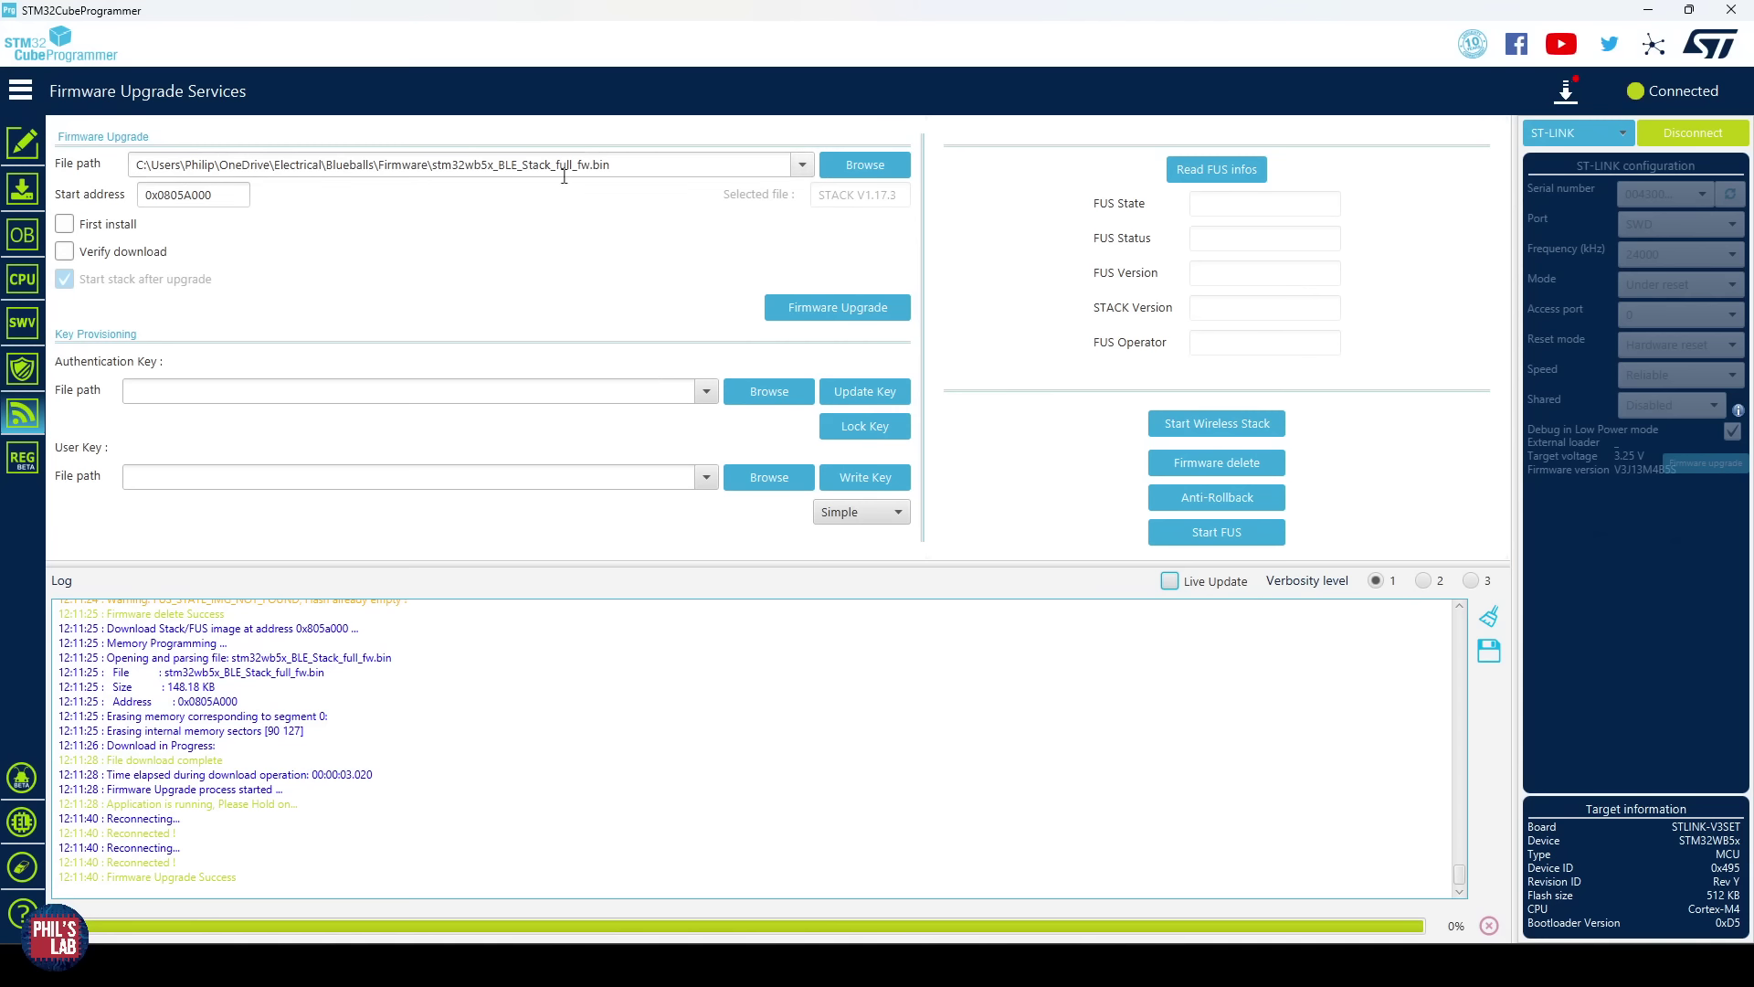
Step: Start FUS after the wireless stack upgrade, retrying if needed, and read the FUS infos again
{"action": "left_click", "coordinate": [1208, 537]}
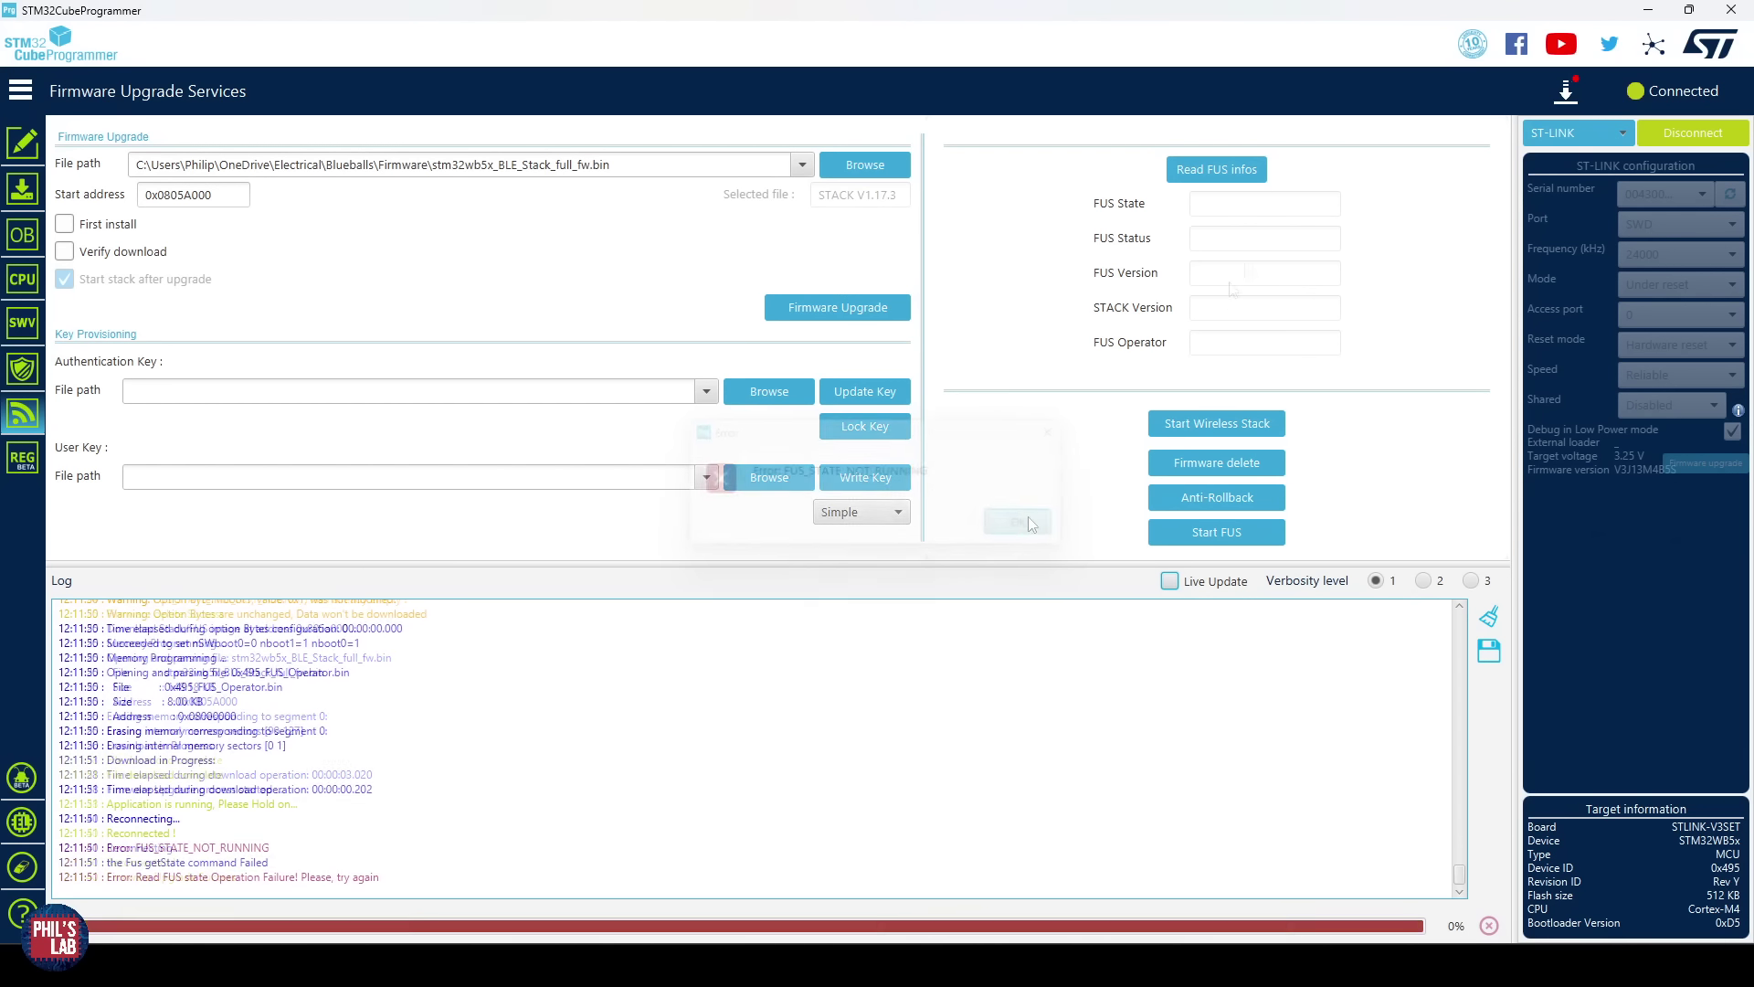
{"action": "left_click", "coordinate": [1210, 541]}
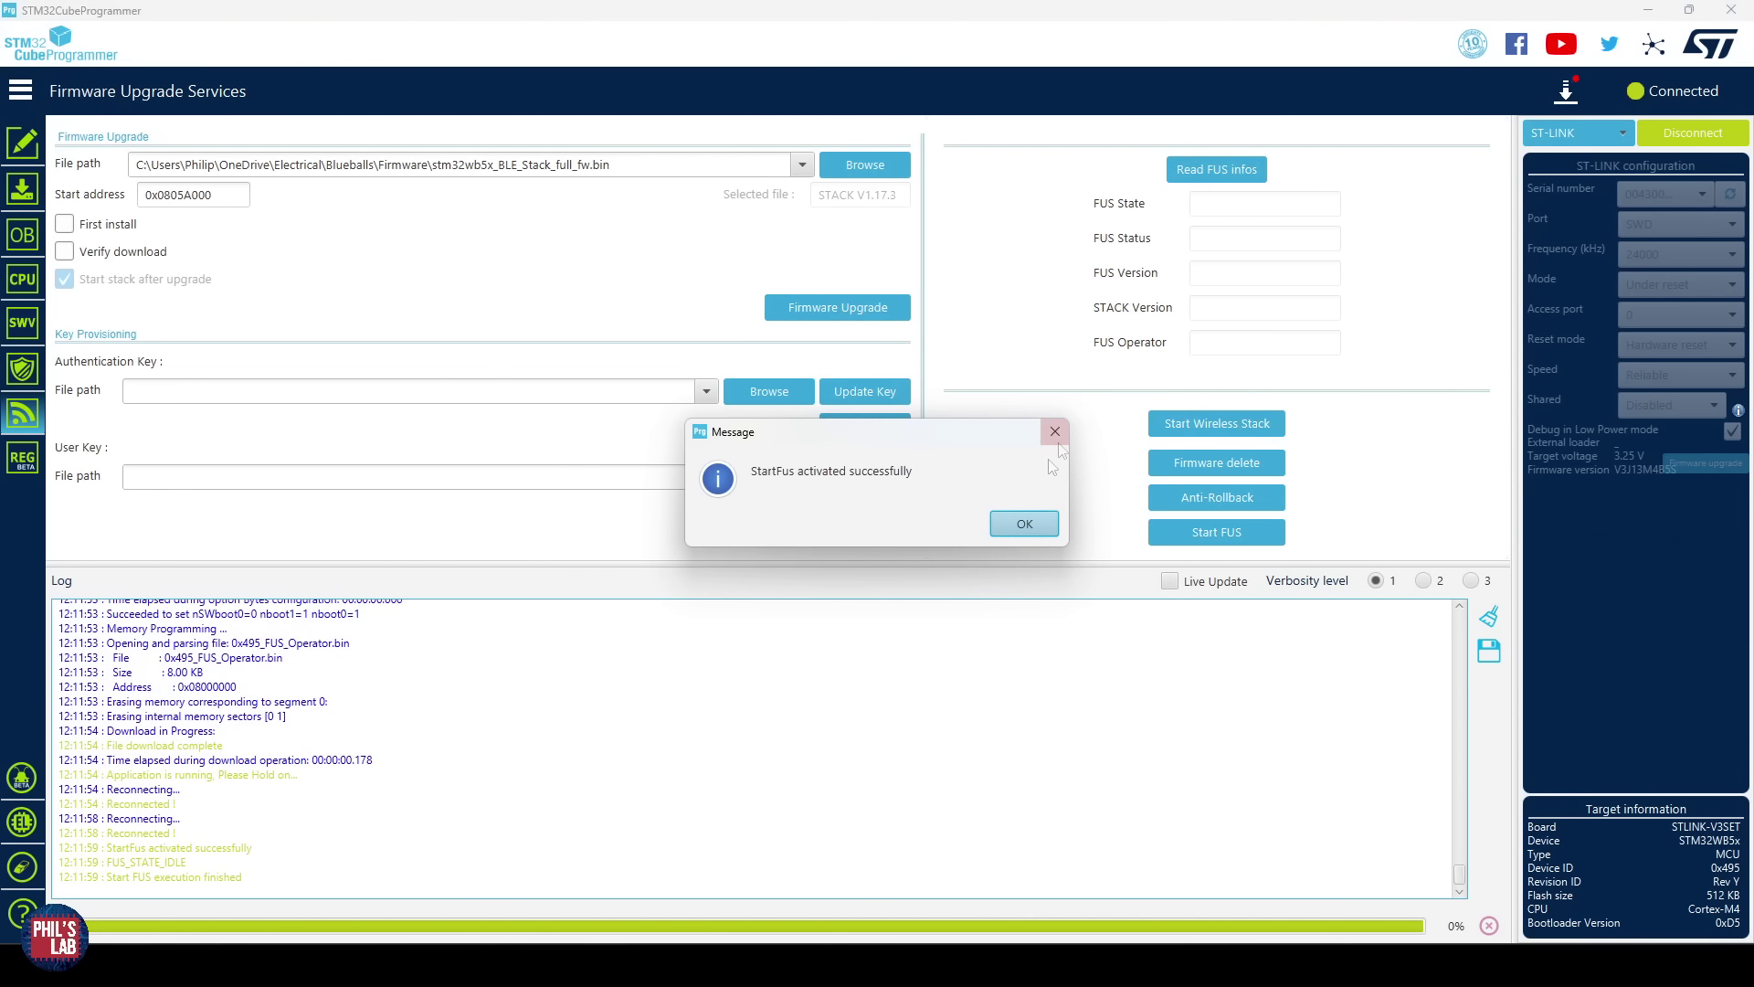
{"action": "left_click", "coordinate": [1025, 522]}
{"action": "left_click", "coordinate": [1194, 175]}
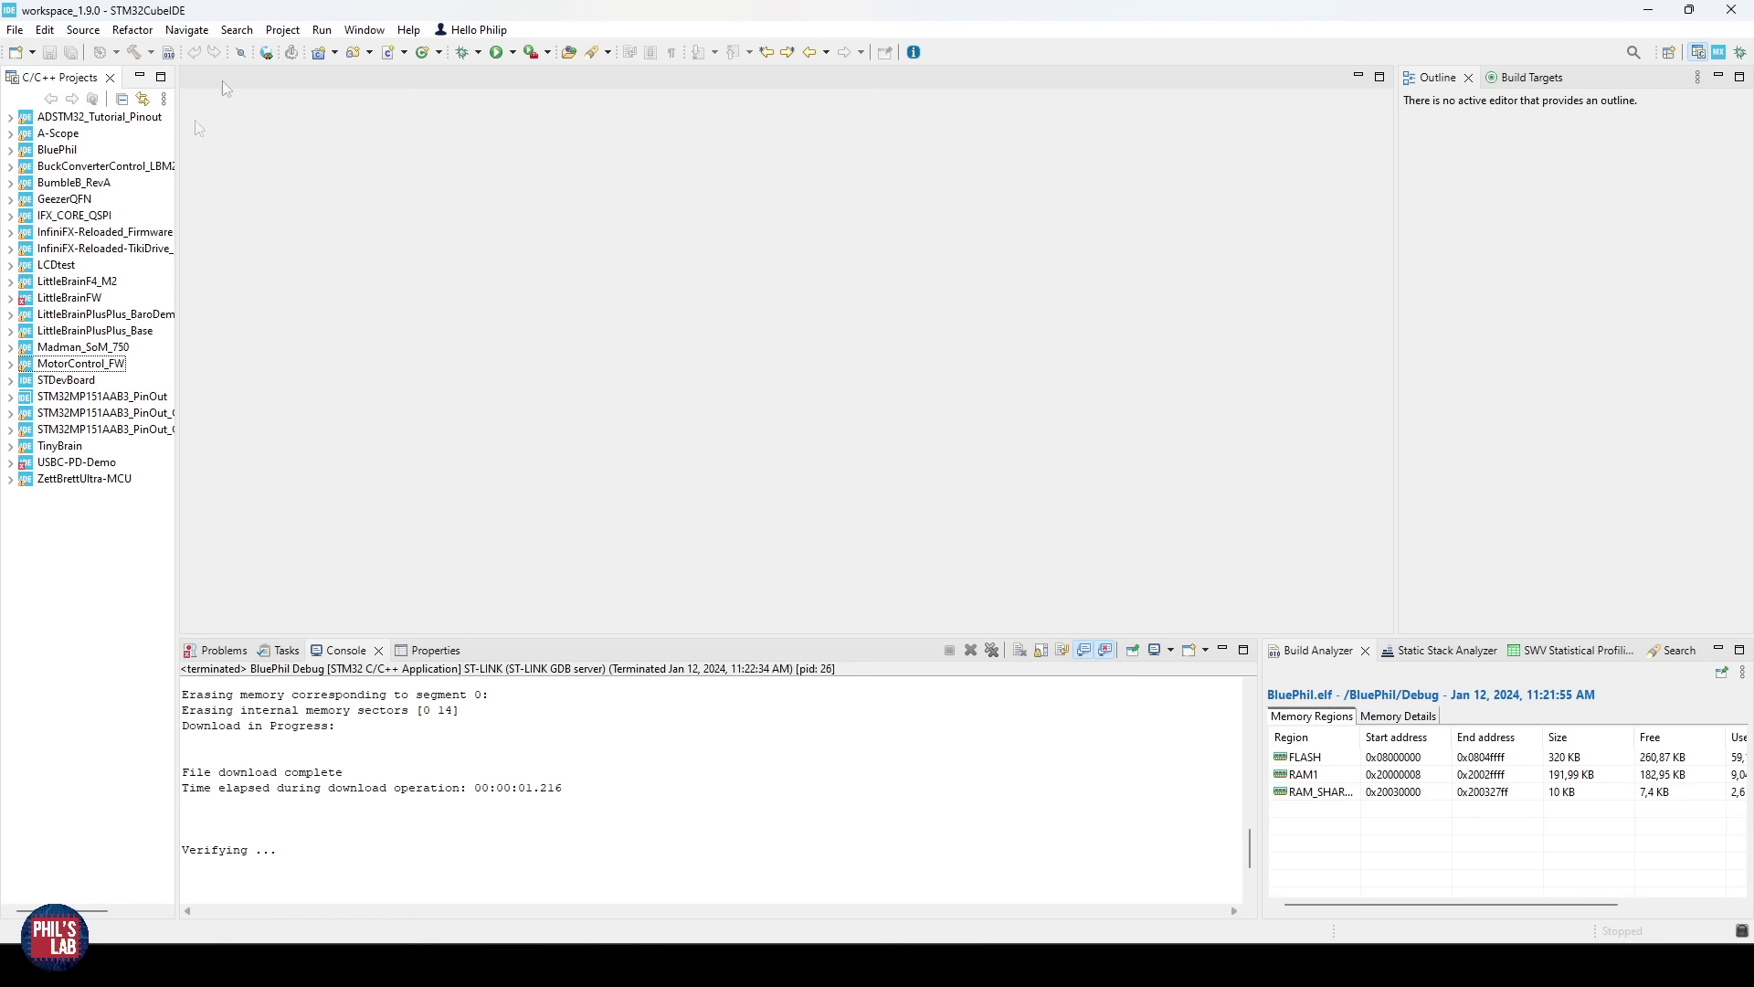
Step: In STM32CubeIDE, start a new STM32 project and select the STM32WB55CEU6 as the target MCU
{"action": "left_click", "coordinate": [15, 36]}
{"action": "mouse_move", "coordinate": [37, 51]}
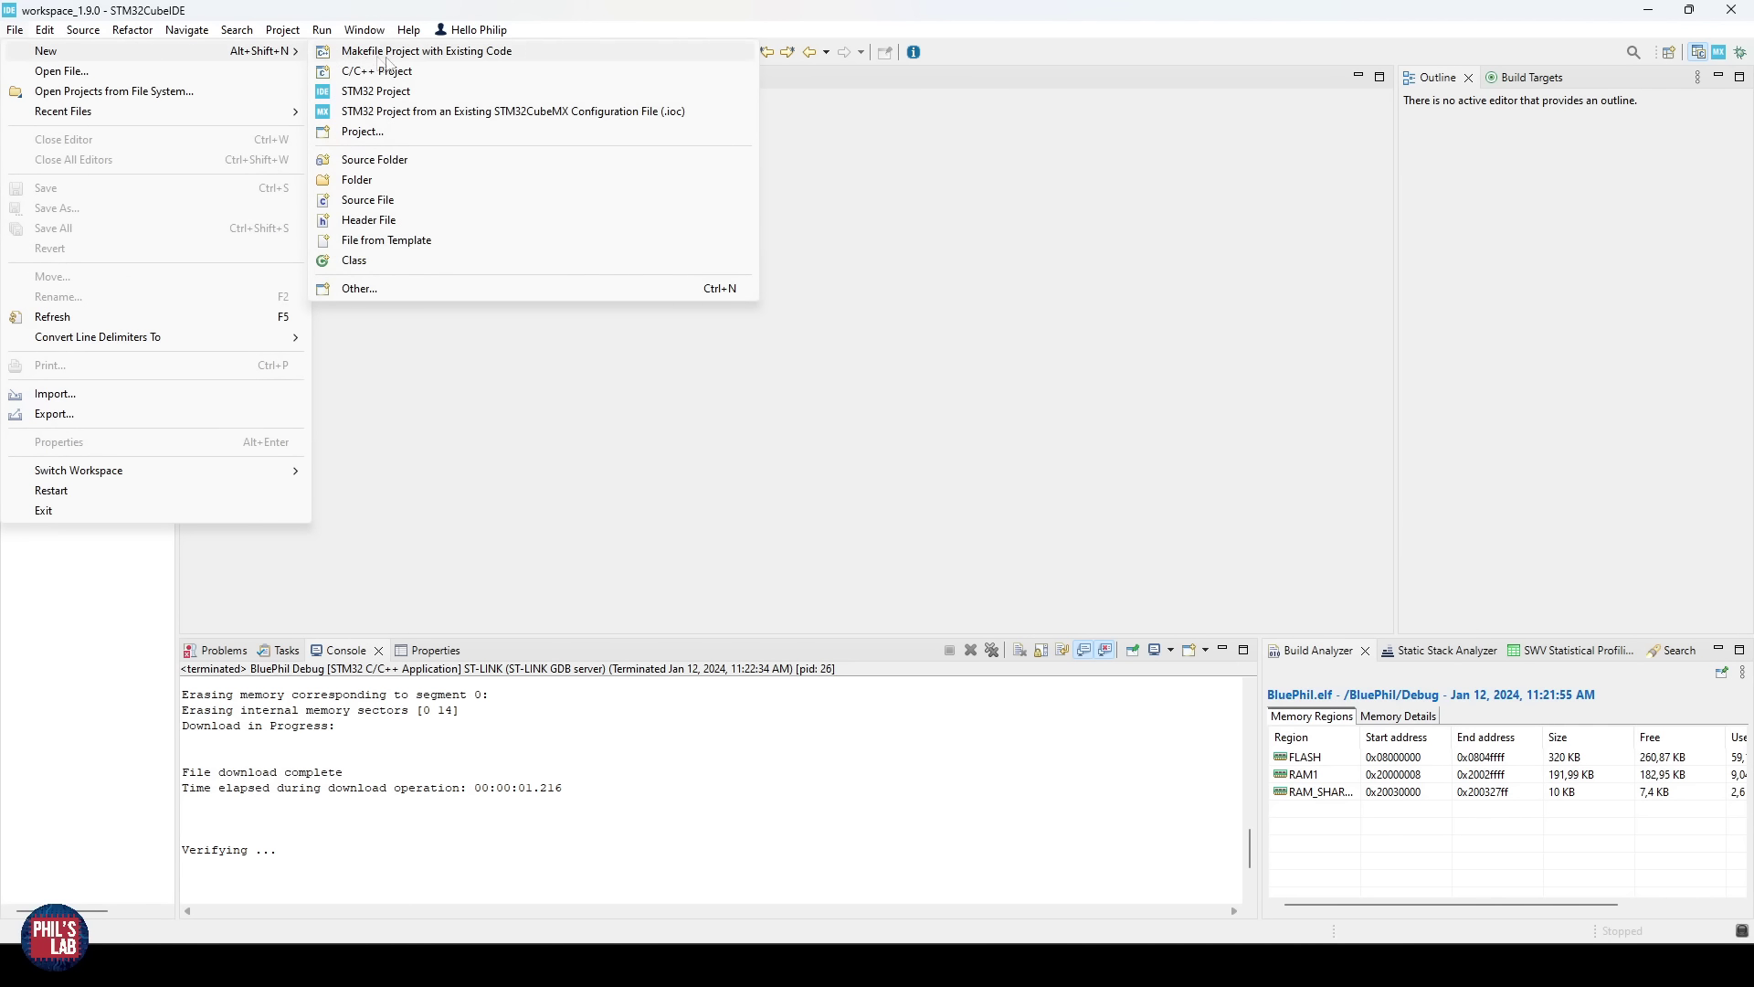
{"action": "left_click", "coordinate": [409, 91]}
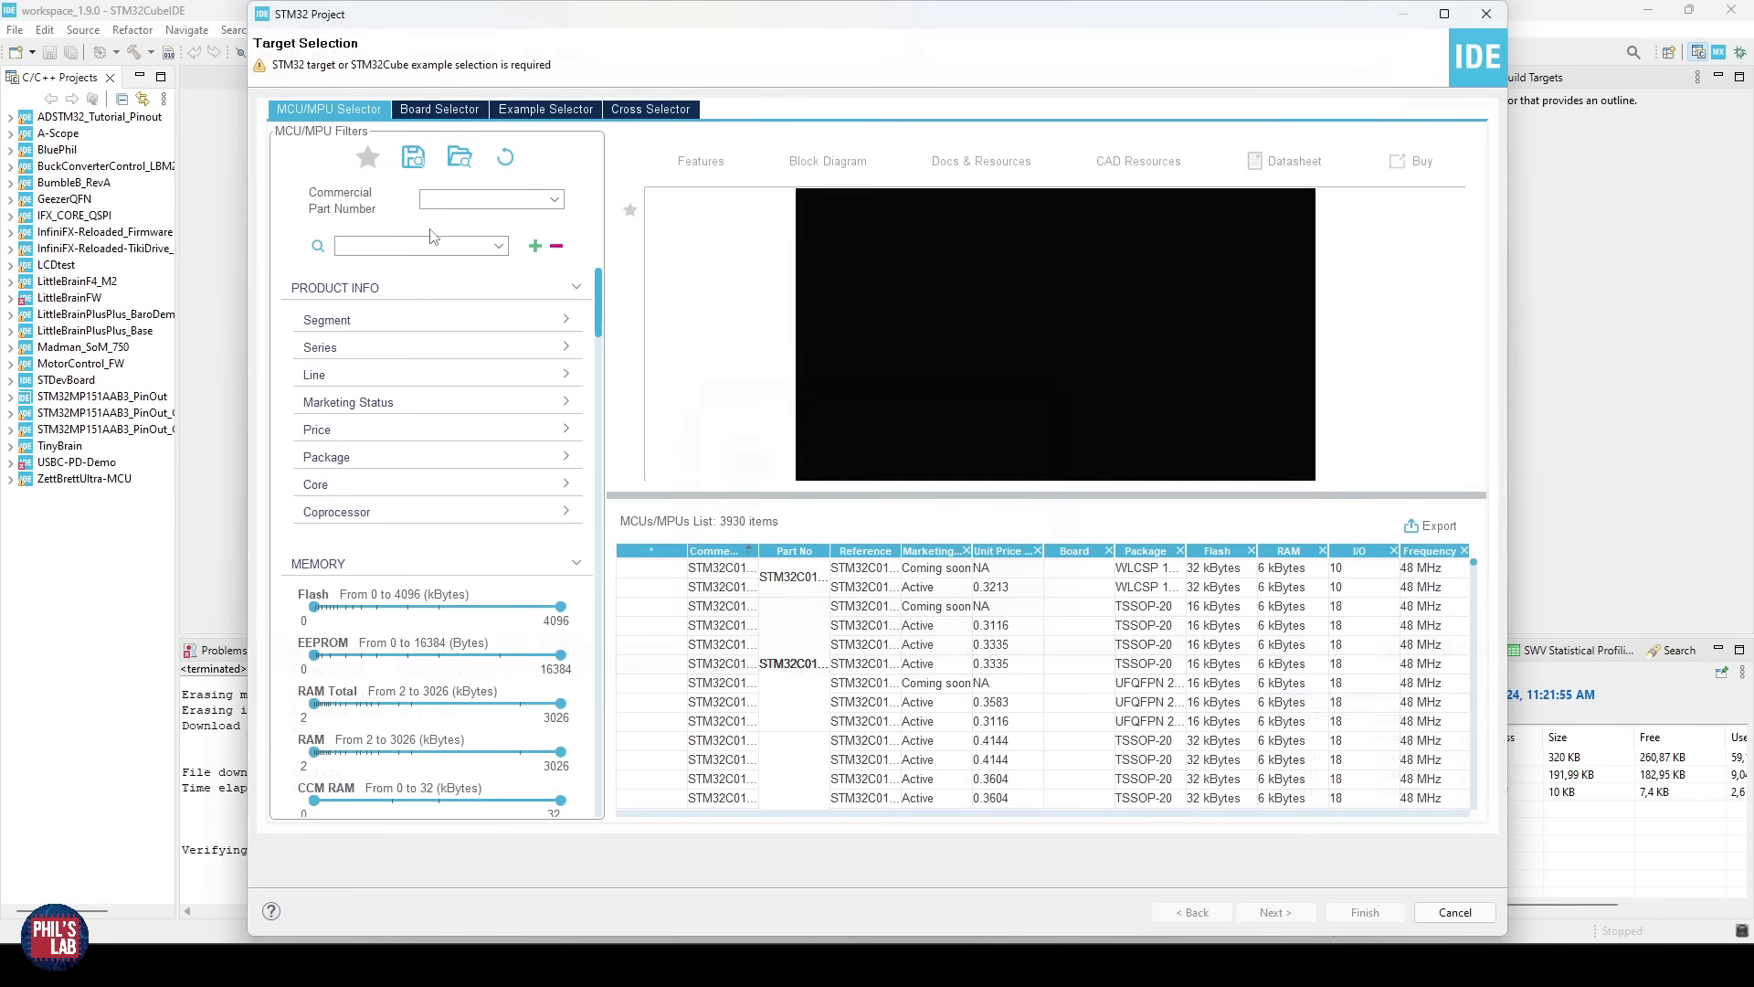
{"action": "type", "text": "stm3"}
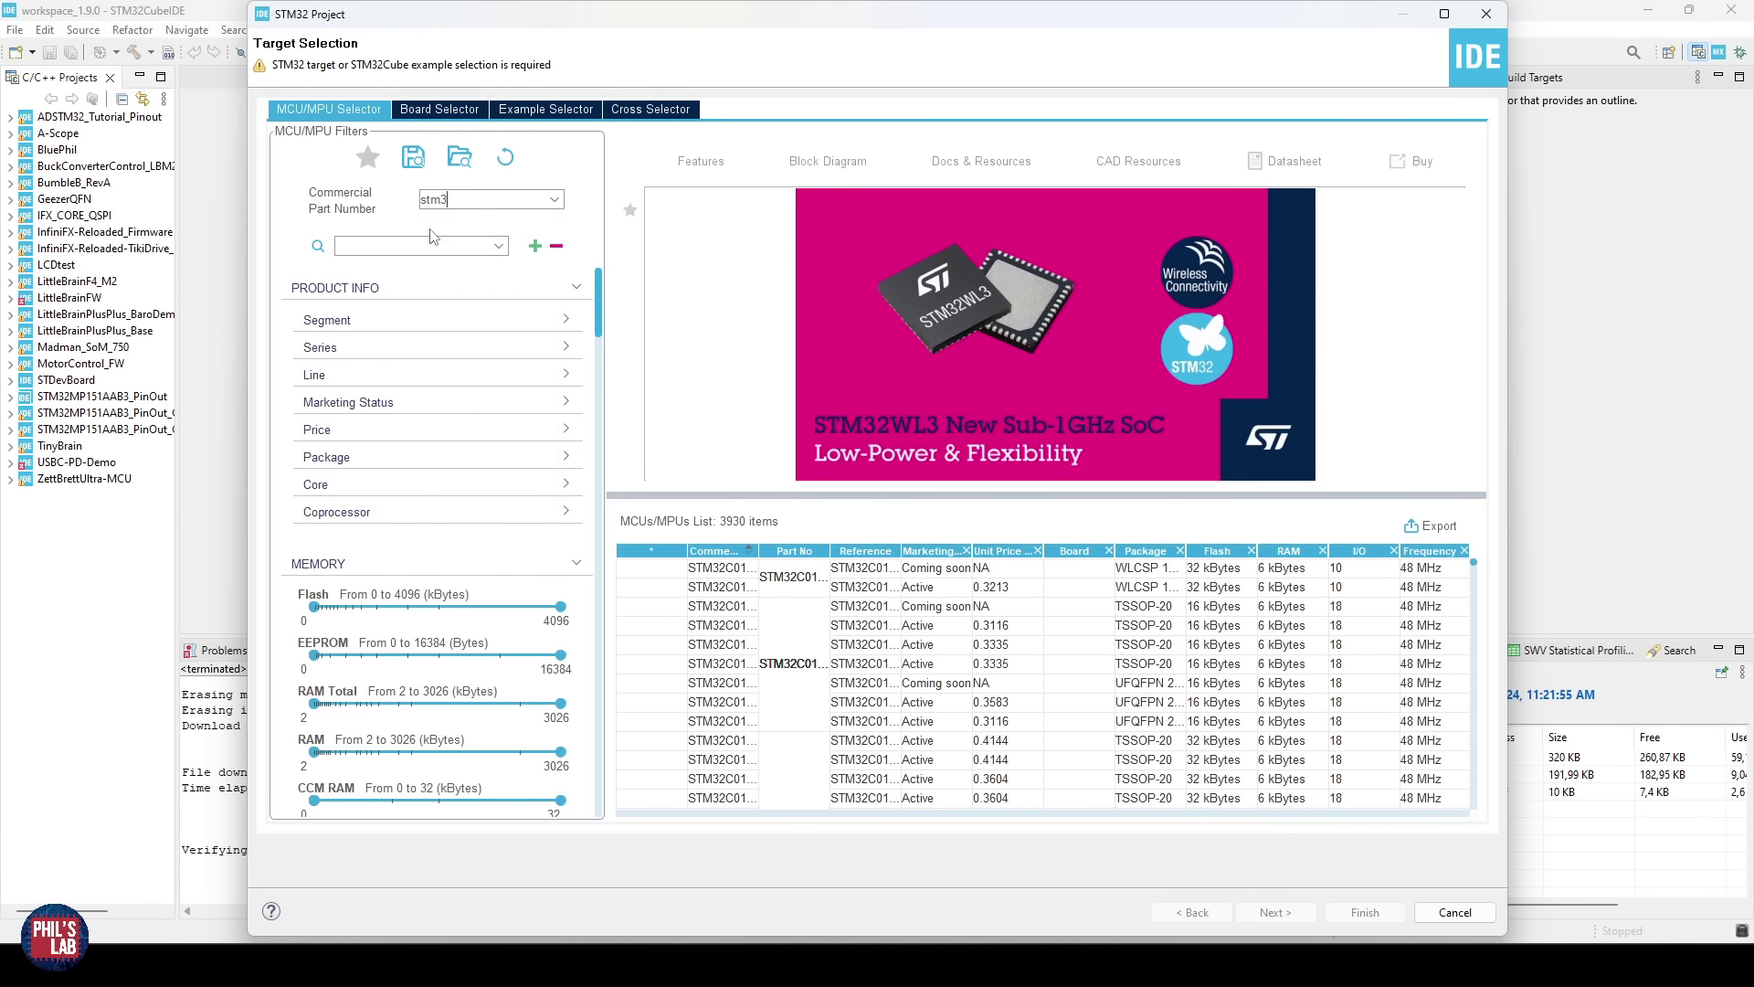
{"action": "type", "text": "2wb55ce"}
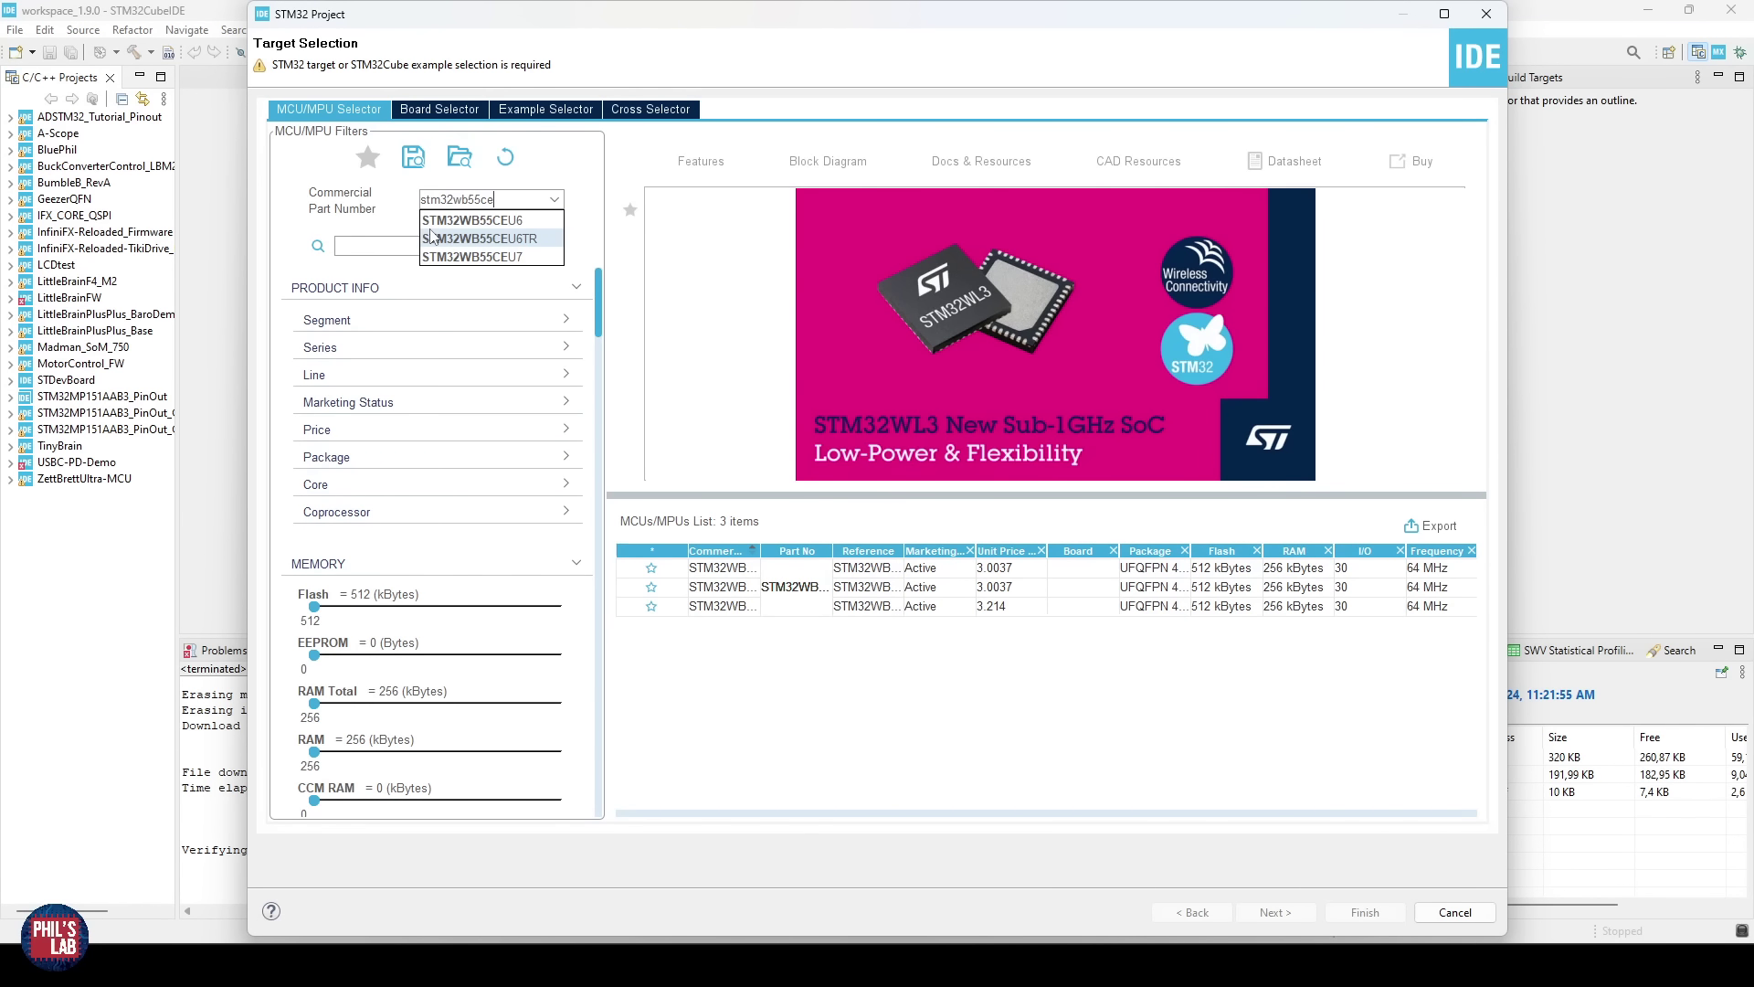
{"action": "type", "text": "u6"}
{"action": "left_click", "coordinate": [783, 574]}
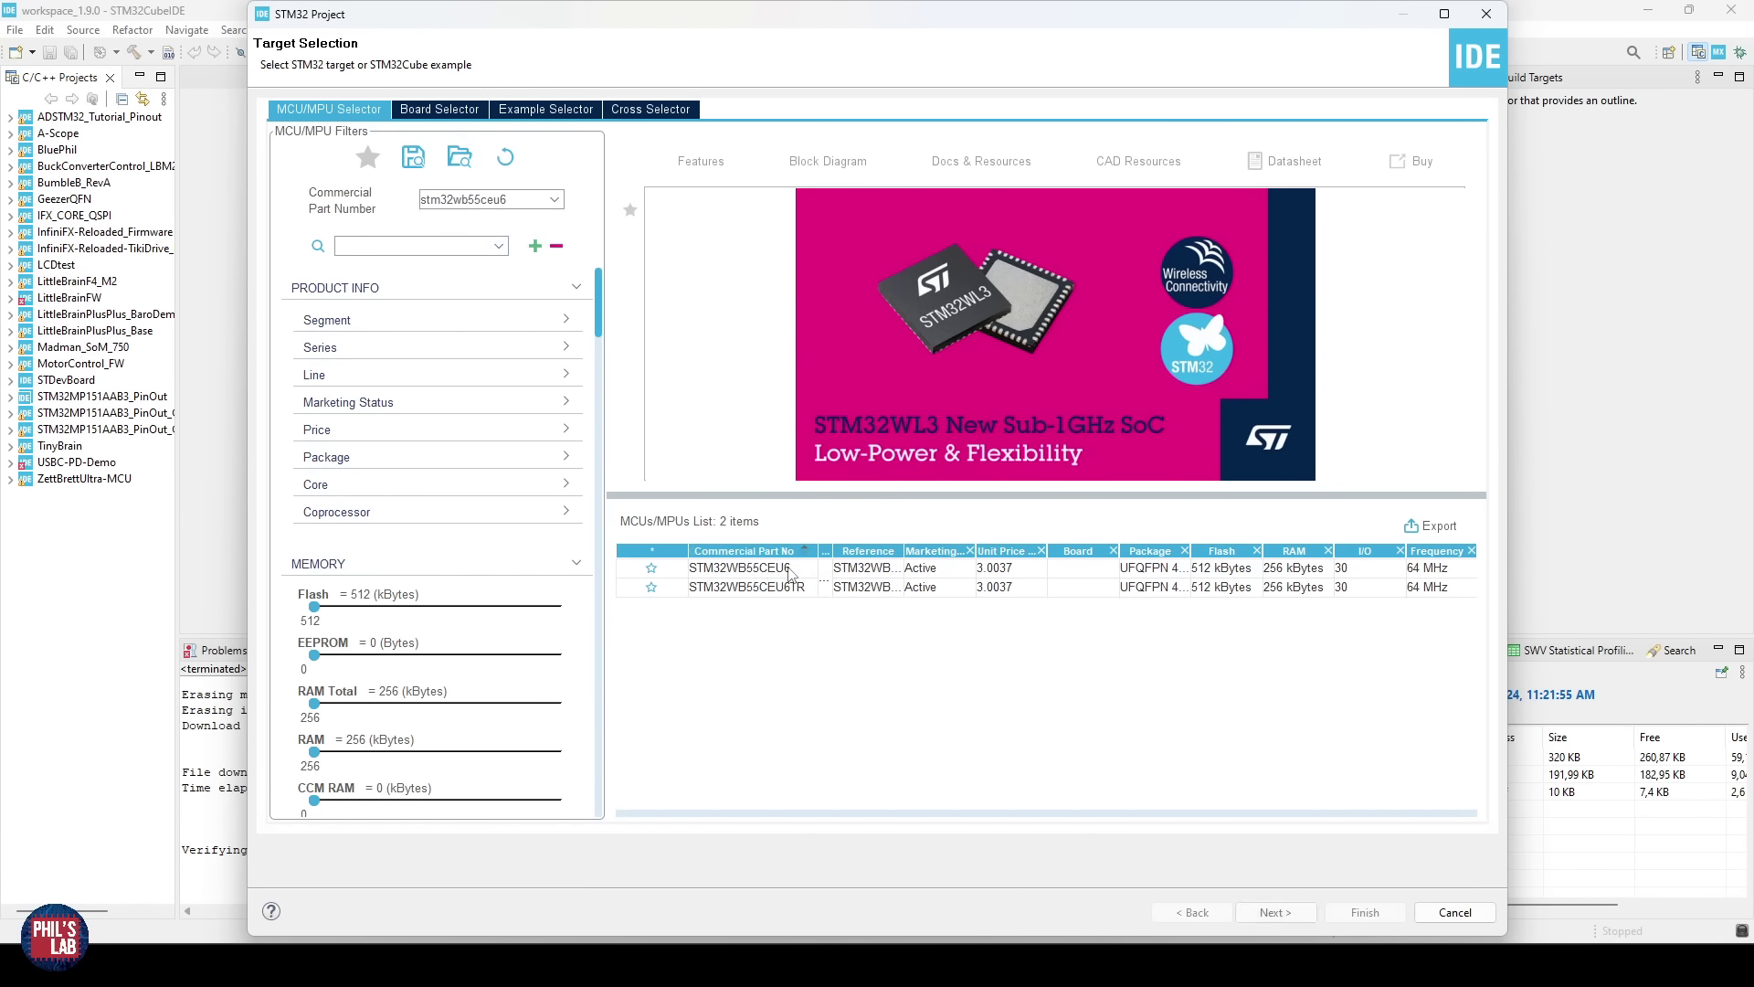
Step: Name the new project BluePhil-Demo and create it with the default C, executable and STM32Cube options
{"action": "left_click", "coordinate": [1280, 918]}
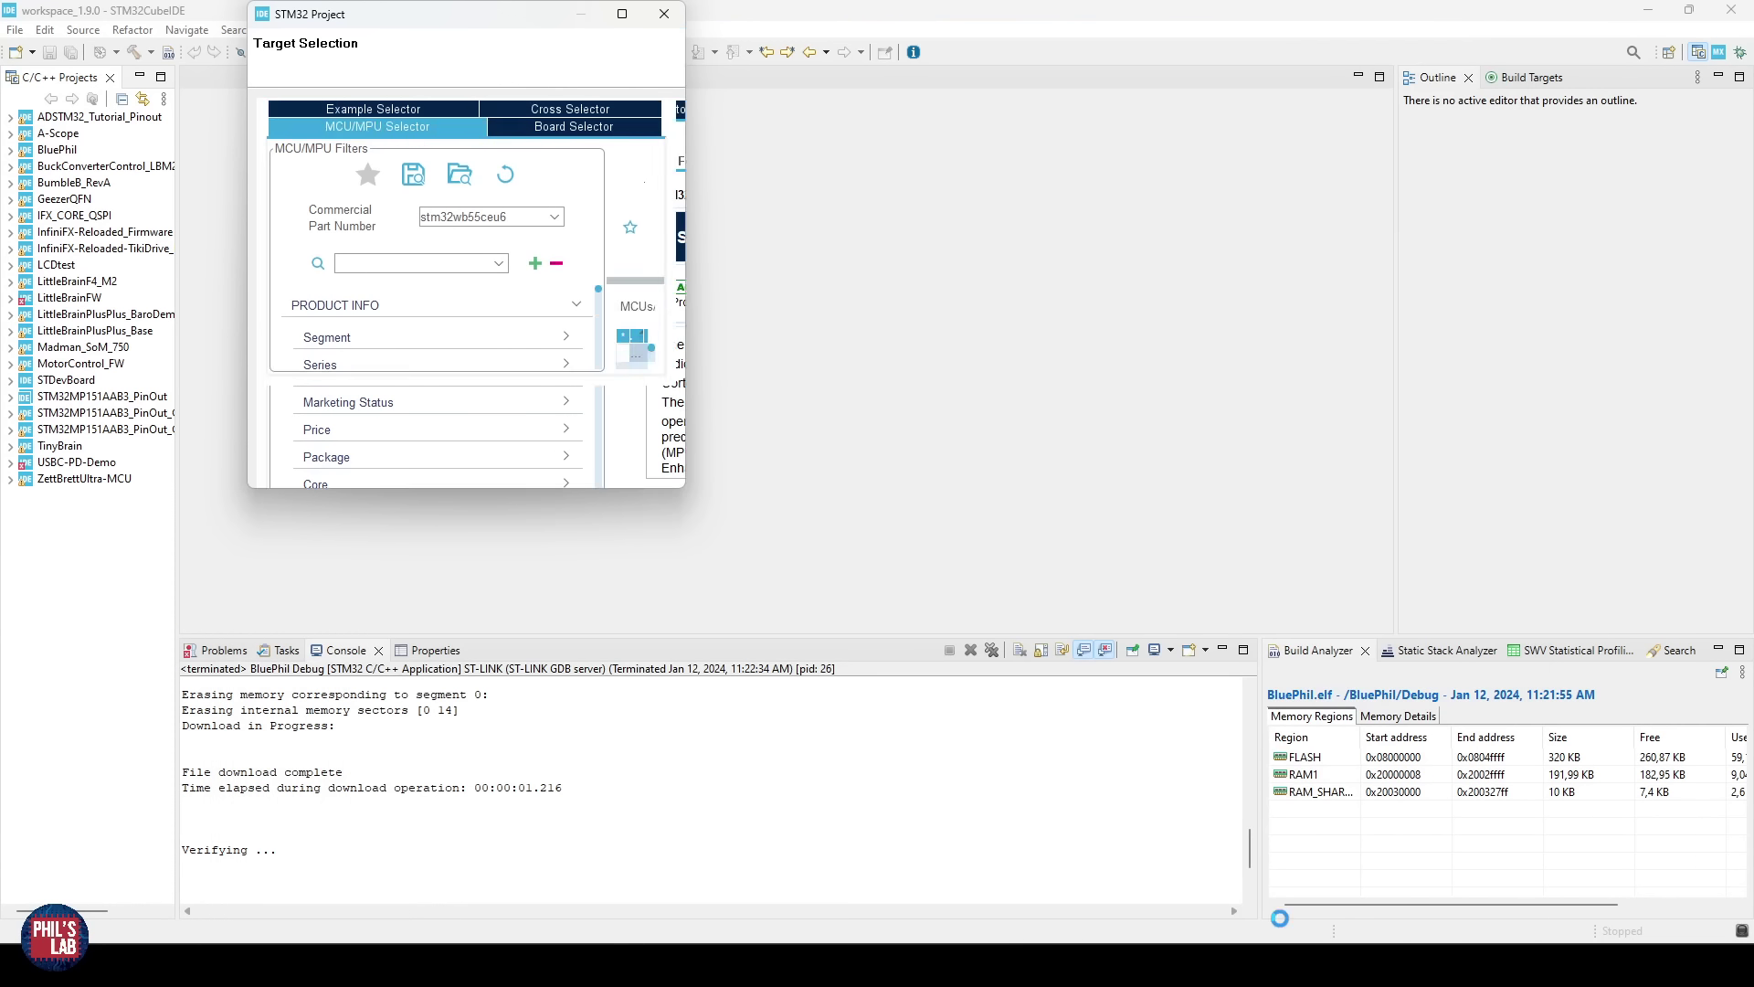
{"action": "type", "text": "BluePhil-Demo"}
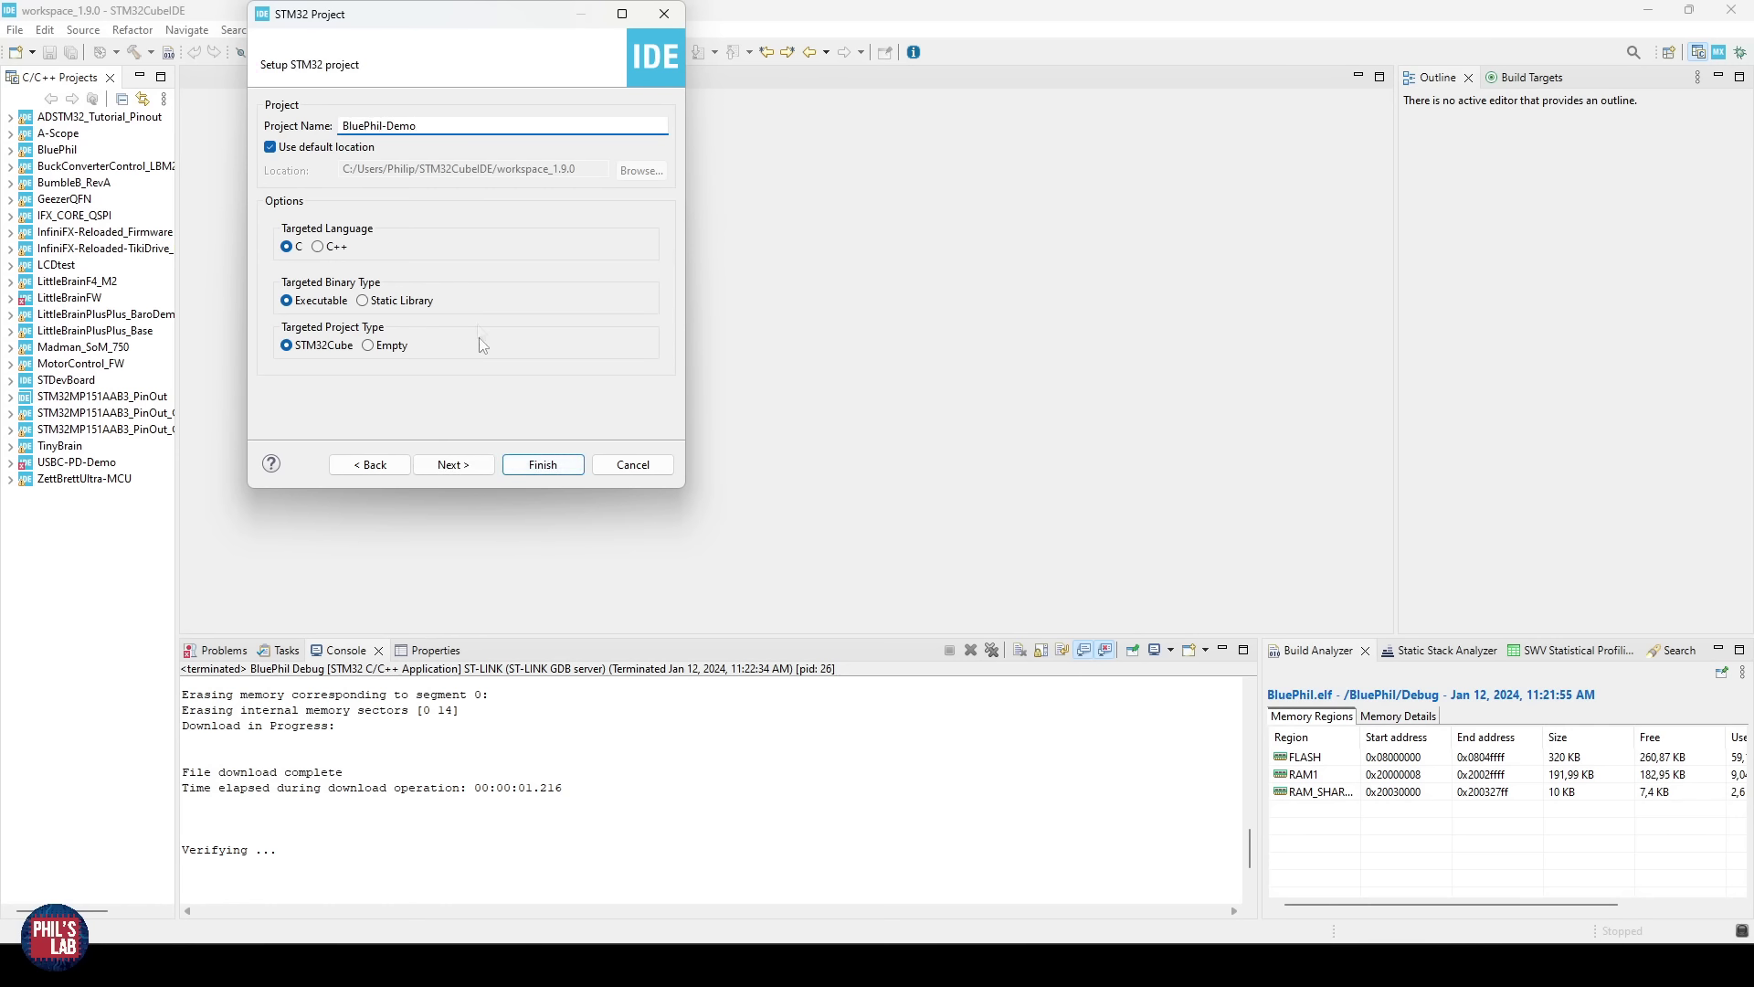
{"action": "left_click", "coordinate": [555, 467]}
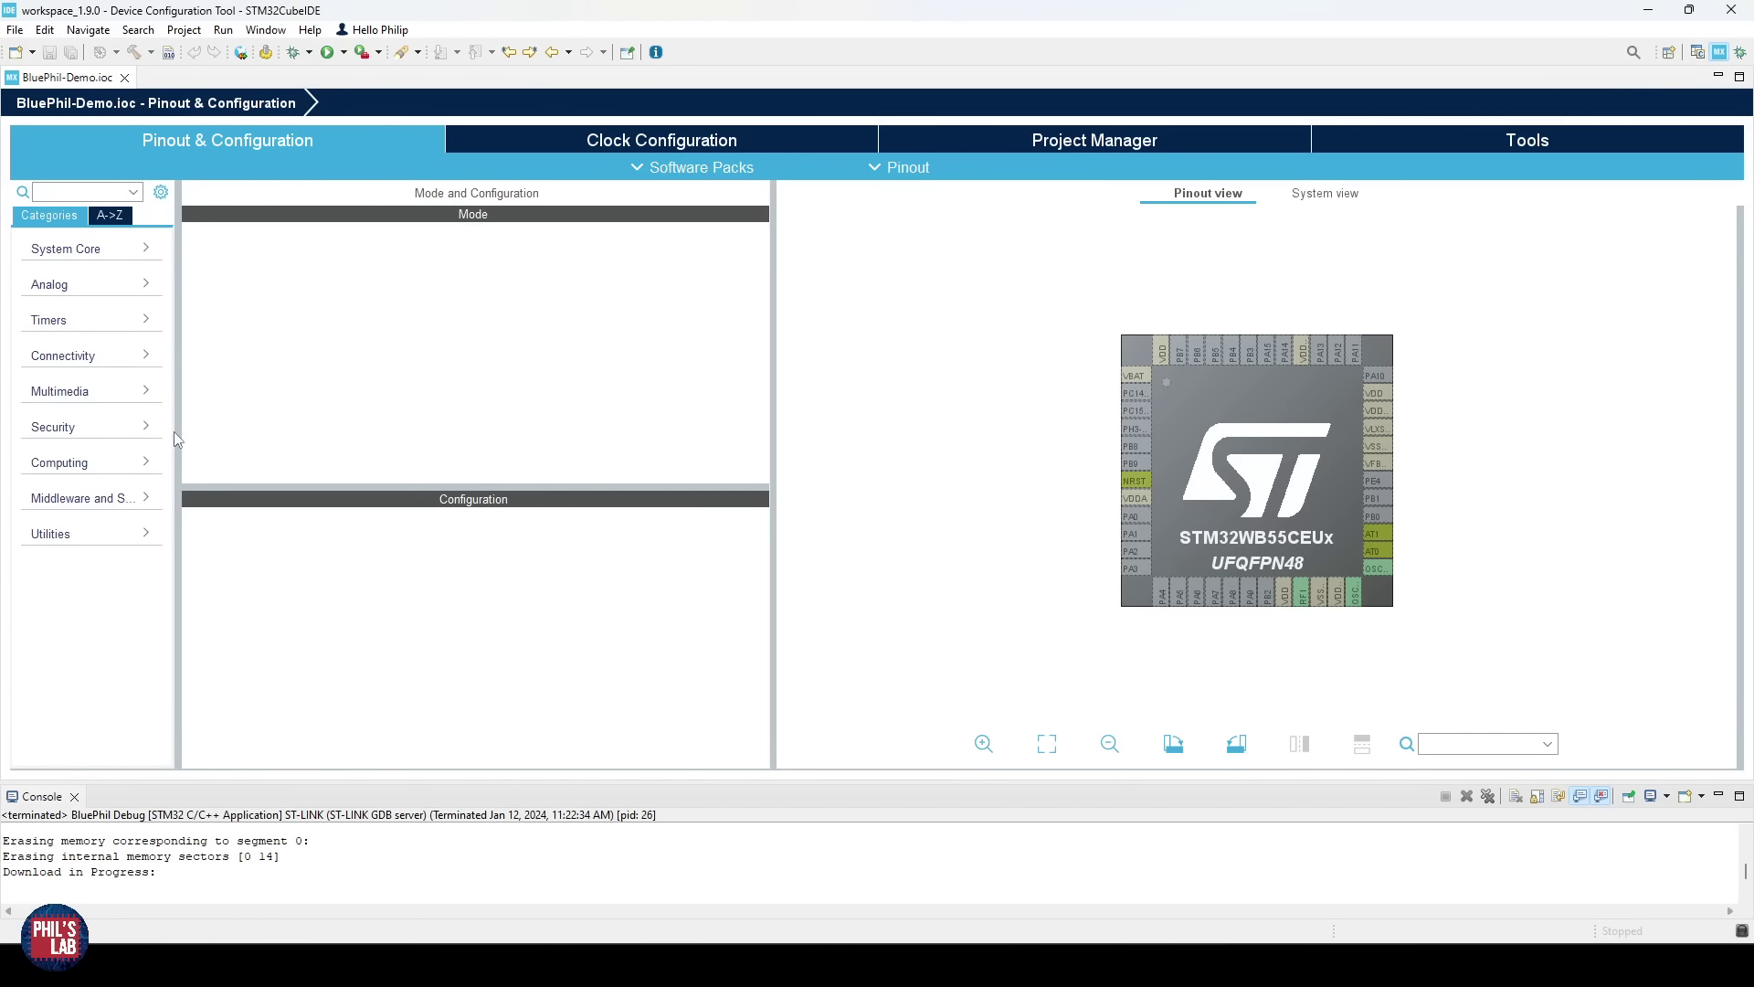
Step: Widen the category list, enlarge the chip in the pinout view, and look at the functions available for pin PA0
{"action": "left_click_drag", "start_coordinate": [176, 430], "coordinate": [319, 435]}
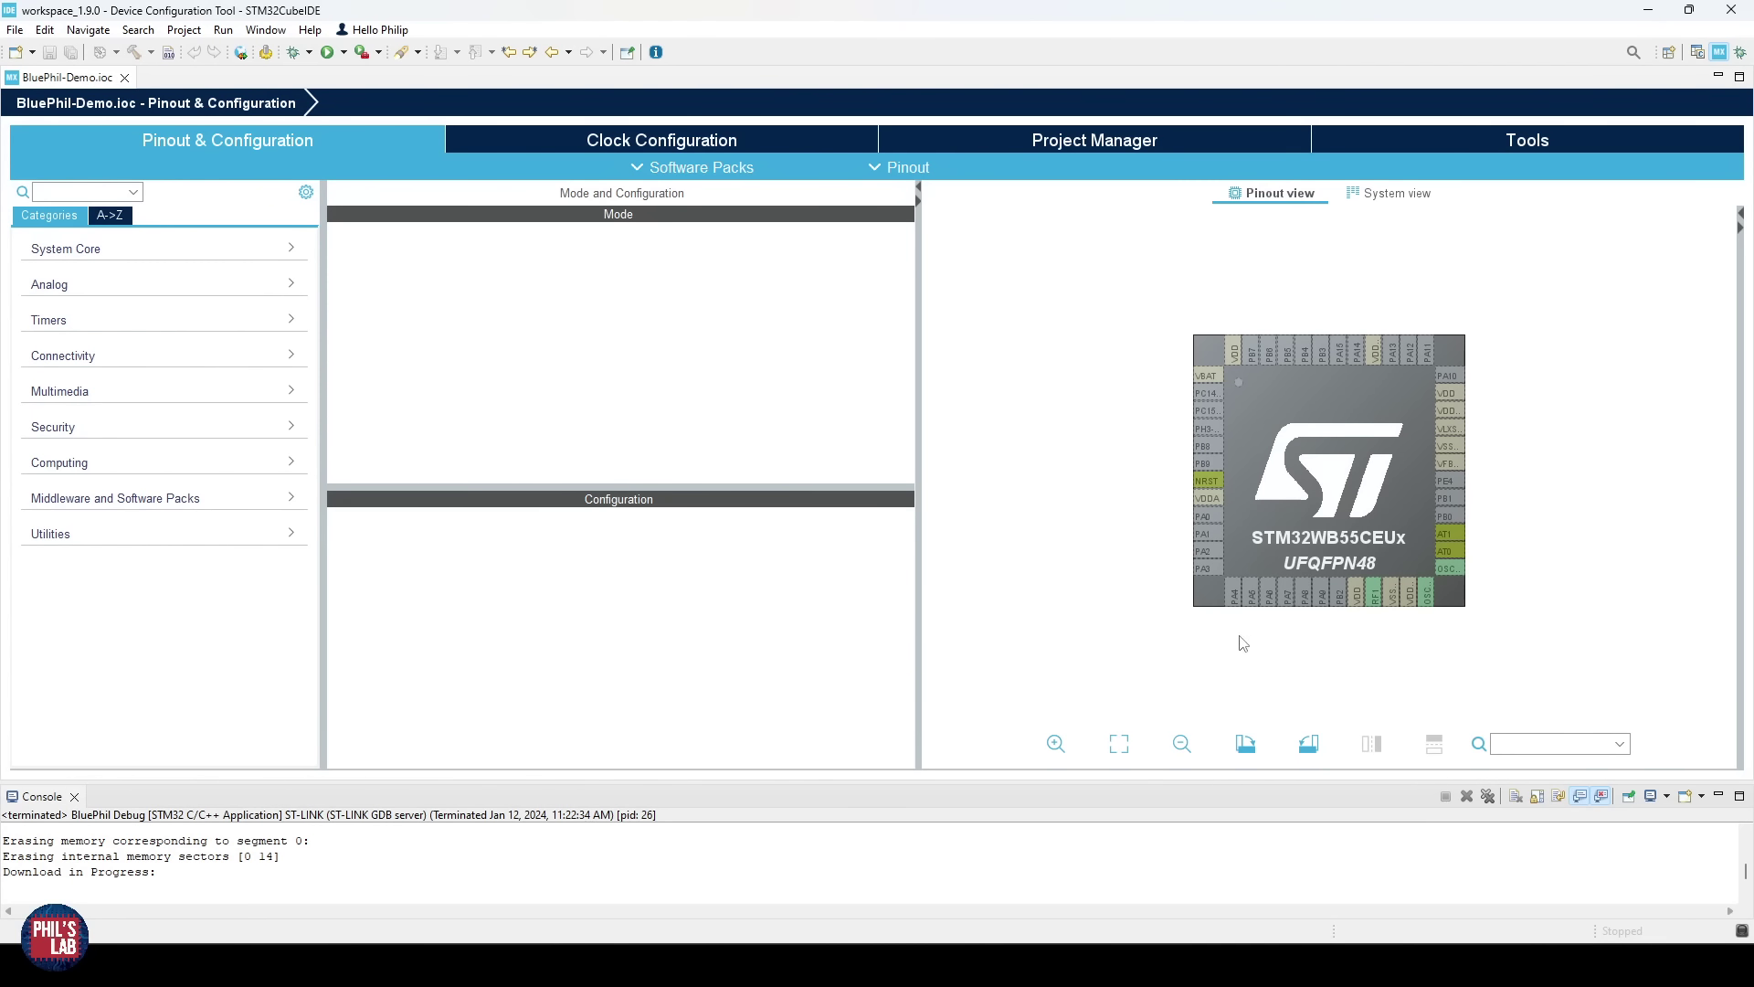
{"action": "scroll", "coordinate": [1434, 498], "scroll_direction": "up", "scroll_amount": 1}
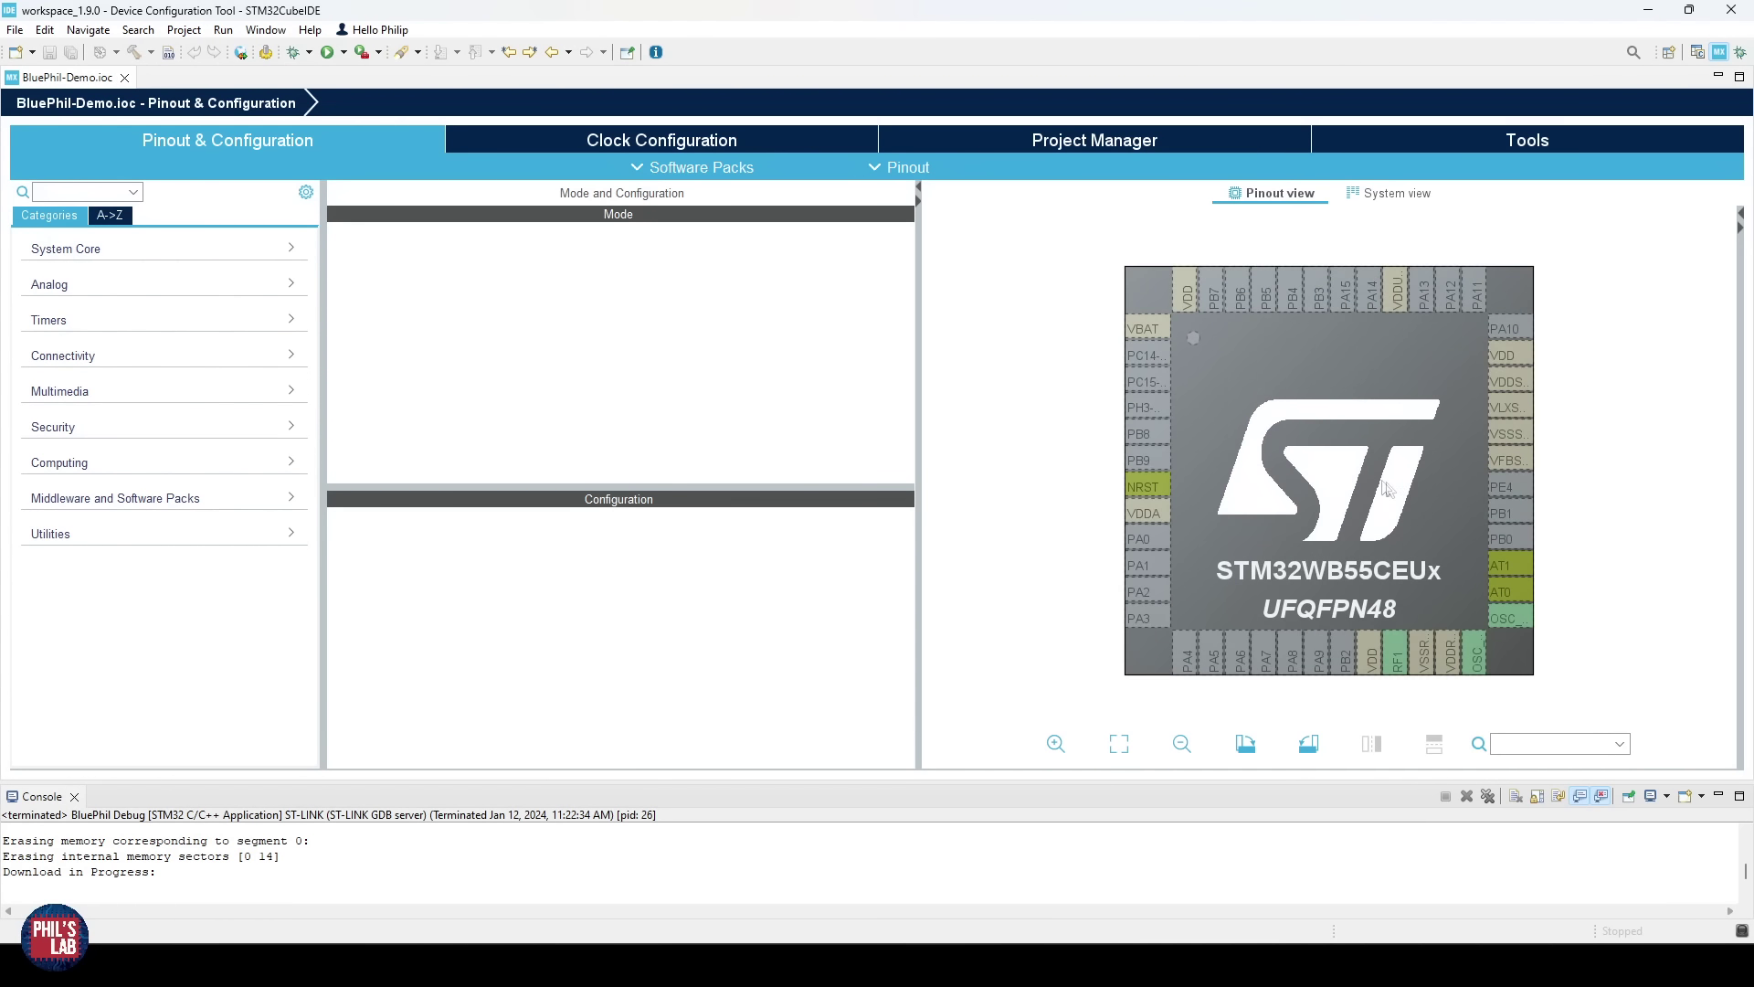
{"action": "scroll", "coordinate": [1416, 496], "scroll_direction": "up", "scroll_amount": 1}
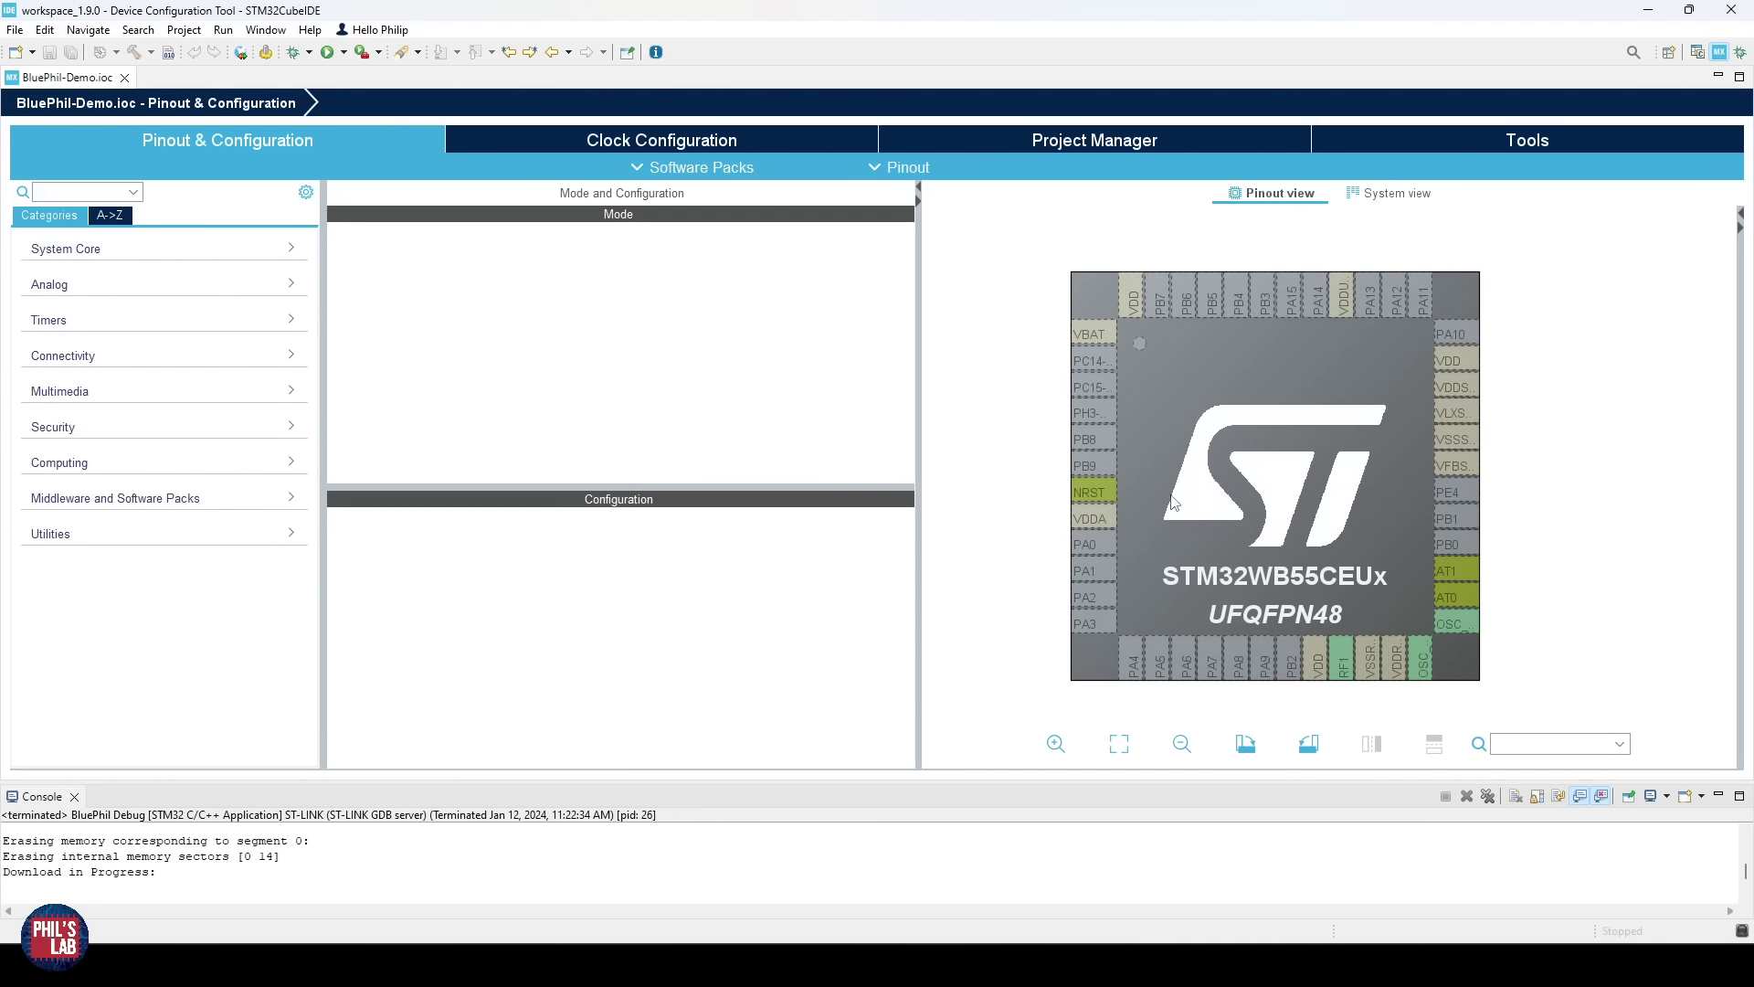
{"action": "left_click", "coordinate": [1110, 550]}
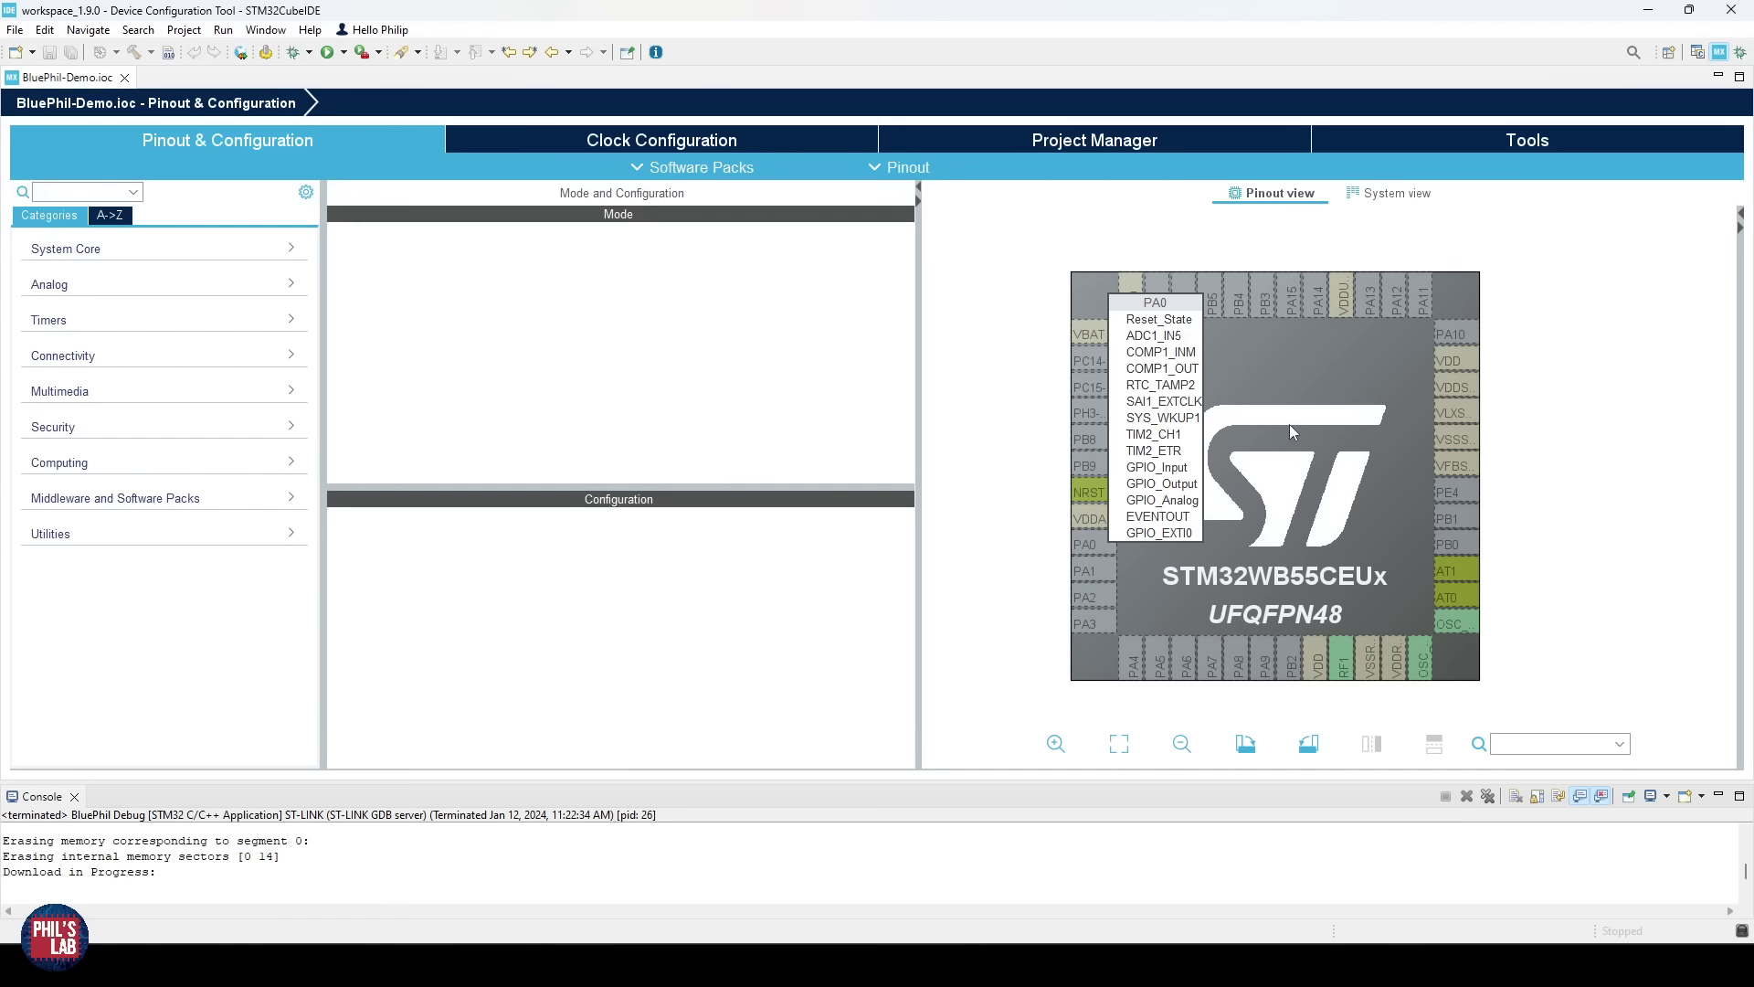
{"action": "left_click", "coordinate": [1357, 422]}
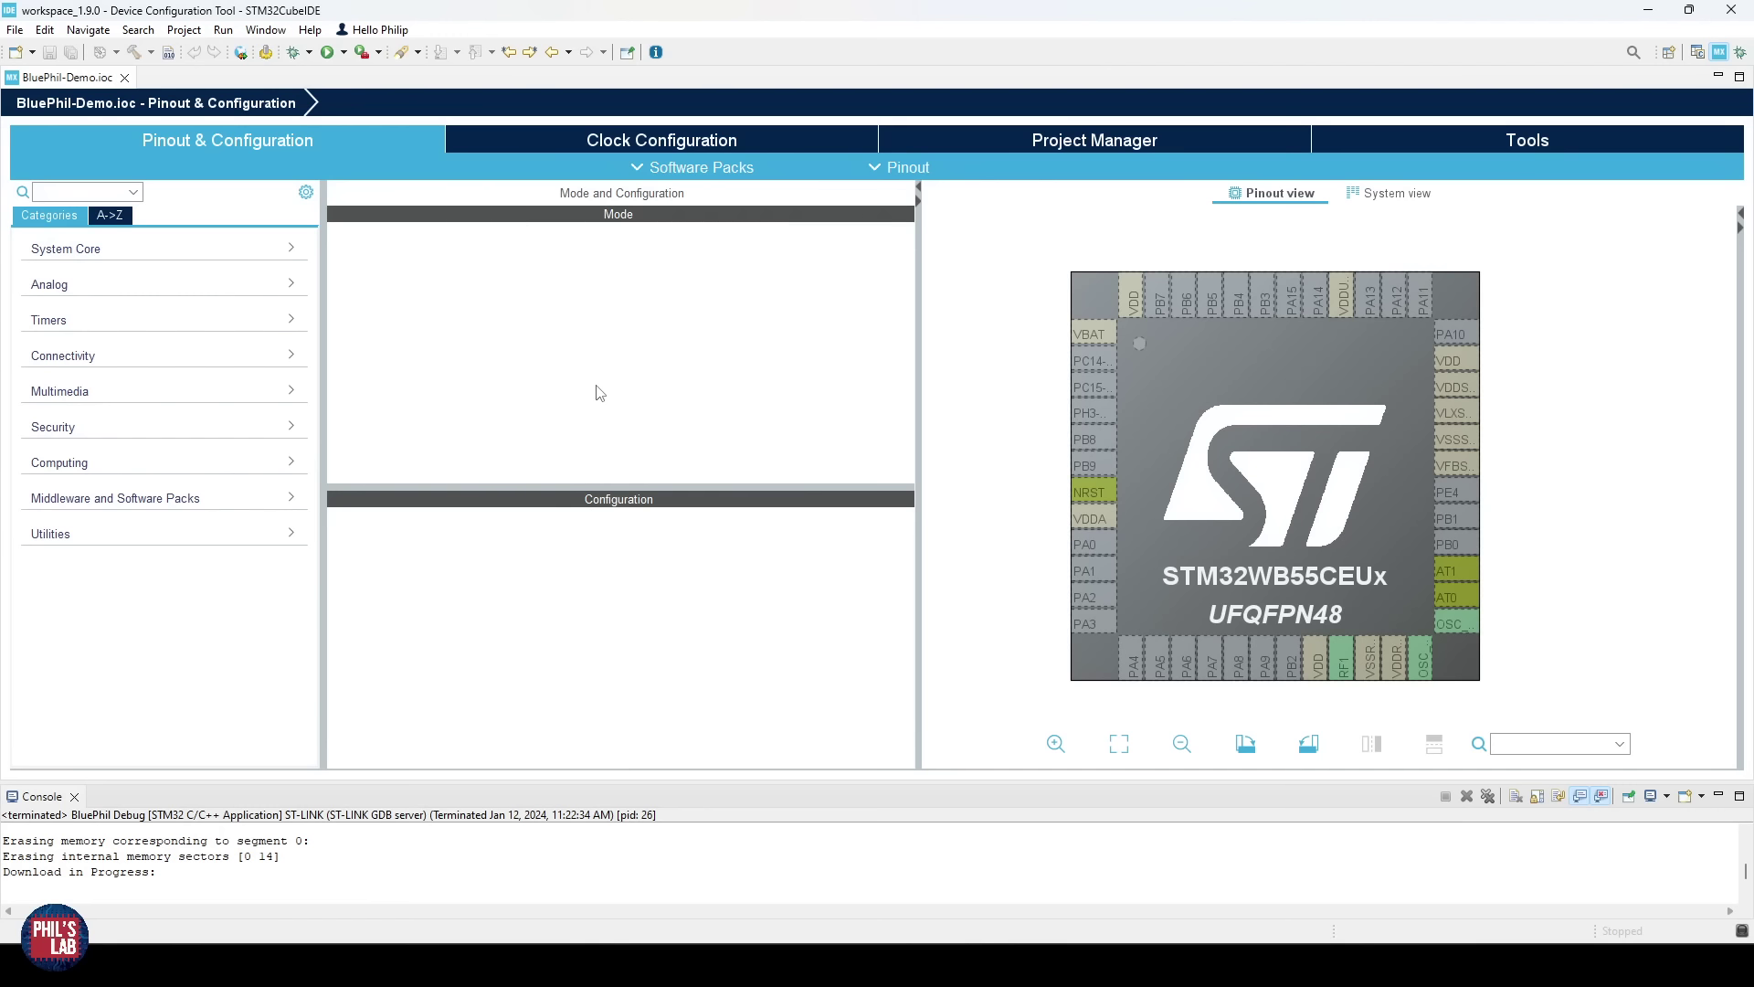
Step: In the System Core SYS settings, set the Debug mode to Trace Asynchronous Sw
{"action": "left_click", "coordinate": [273, 262]}
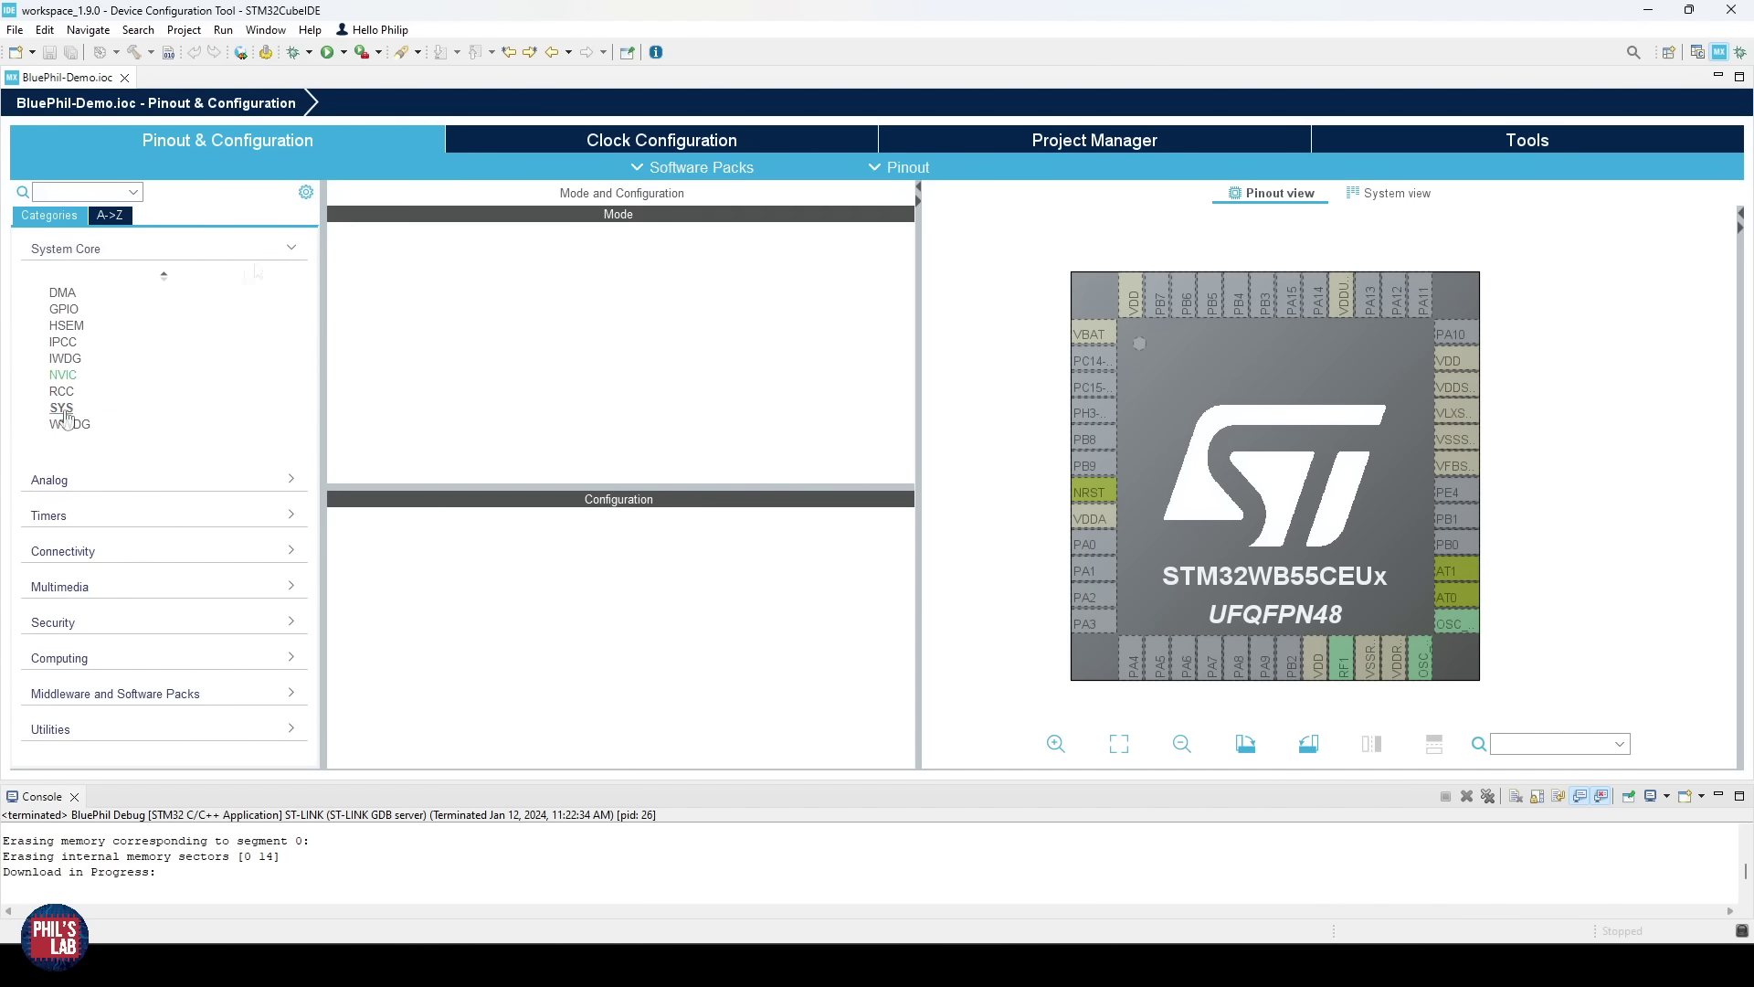
{"action": "left_click", "coordinate": [62, 407]}
{"action": "left_click", "coordinate": [427, 242]}
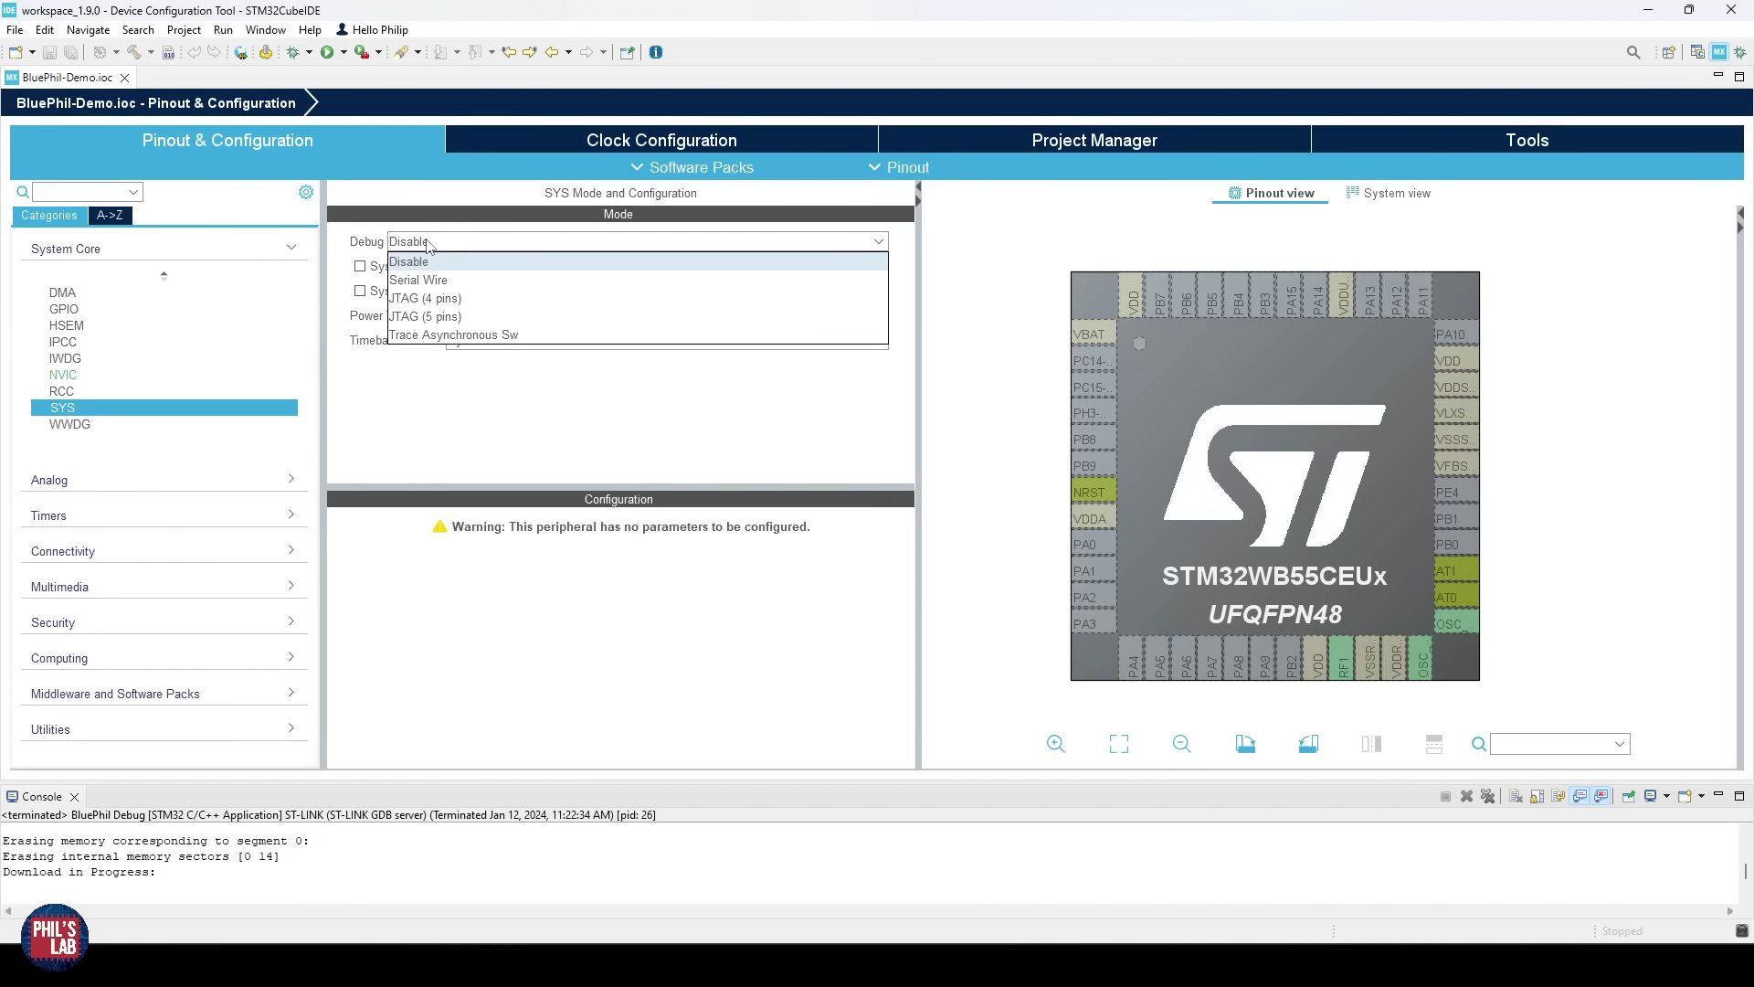
{"action": "left_click", "coordinate": [447, 336]}
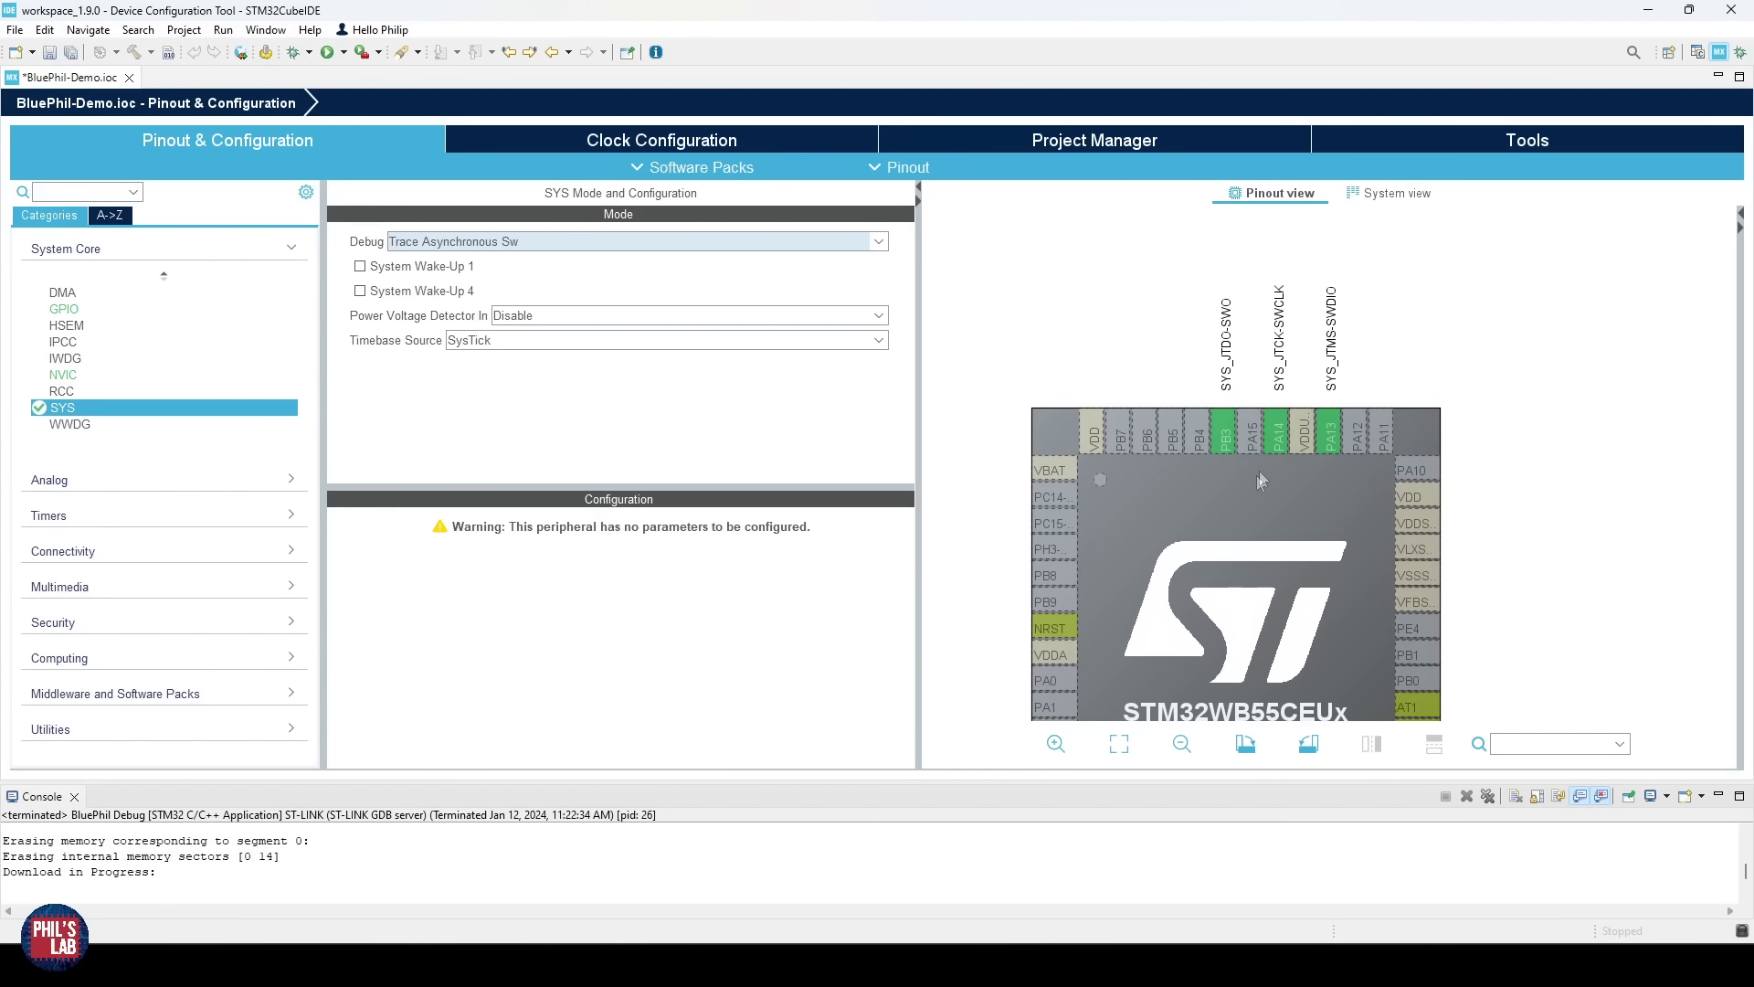
{"action": "mouse_move", "coordinate": [1333, 420]}
Step: Switch the SYS Debug mode to Serial Wire to compare its pins, and return it to Trace Asynchronous Sw
{"action": "left_click", "coordinate": [655, 242]}
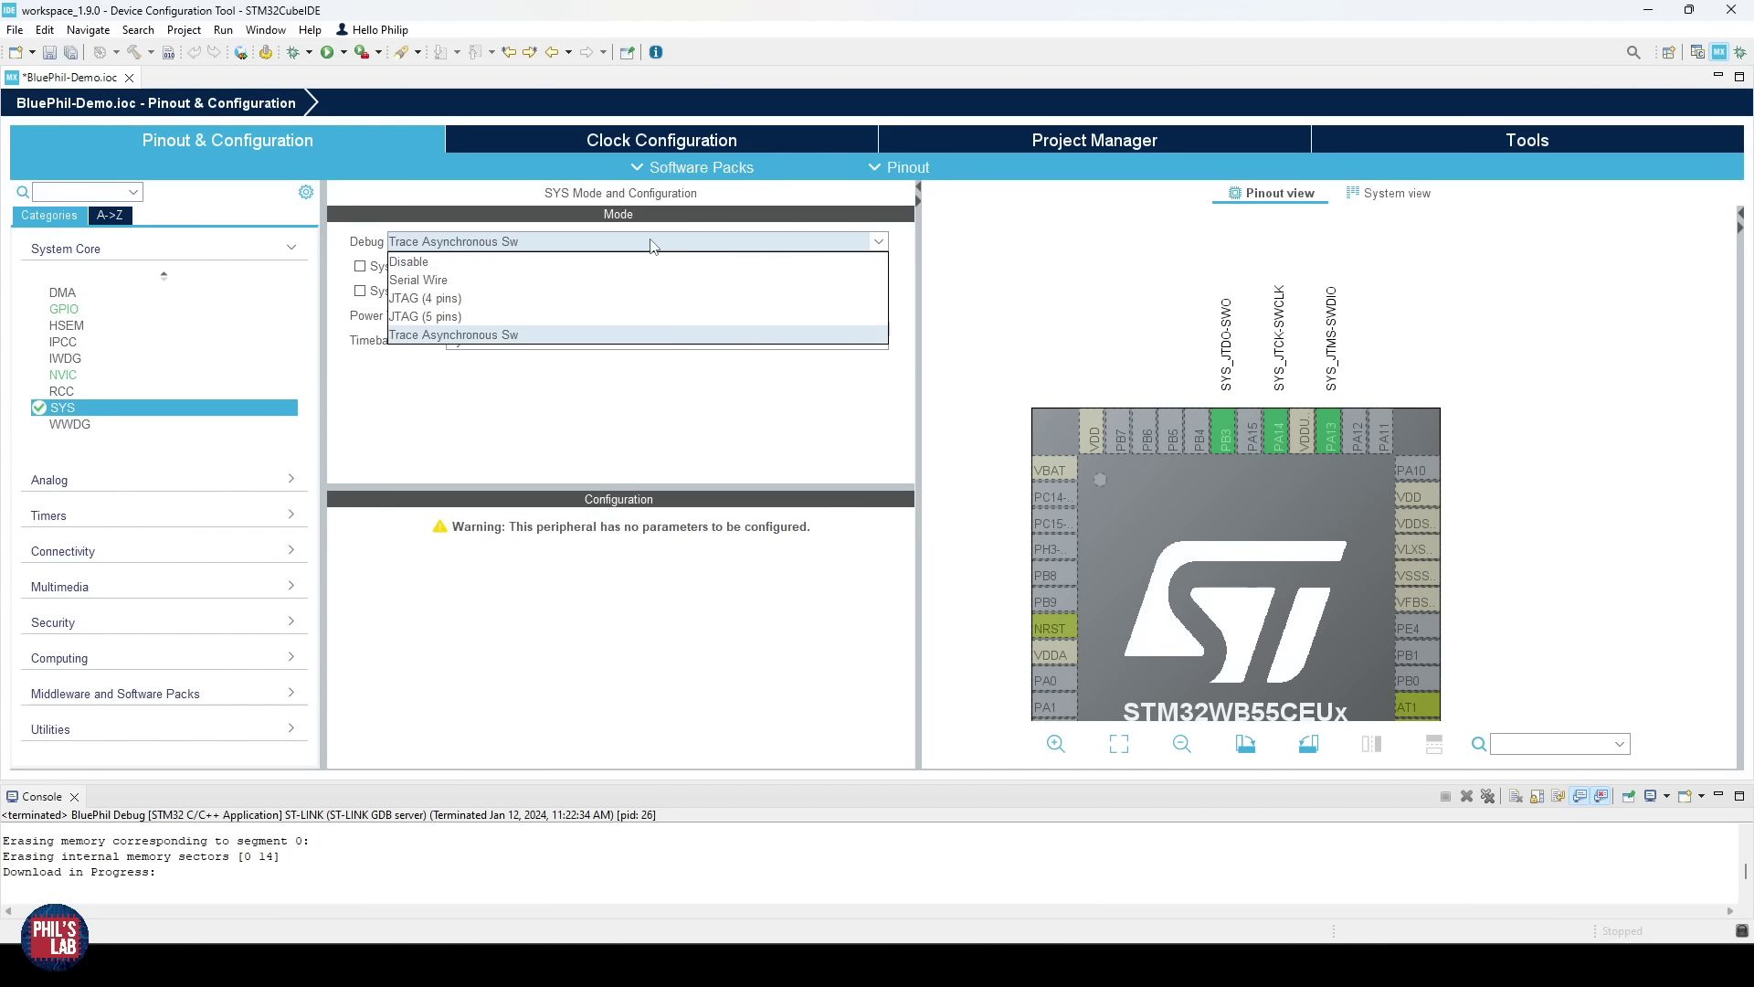
{"action": "left_click", "coordinate": [493, 289]}
{"action": "left_click", "coordinate": [503, 241]}
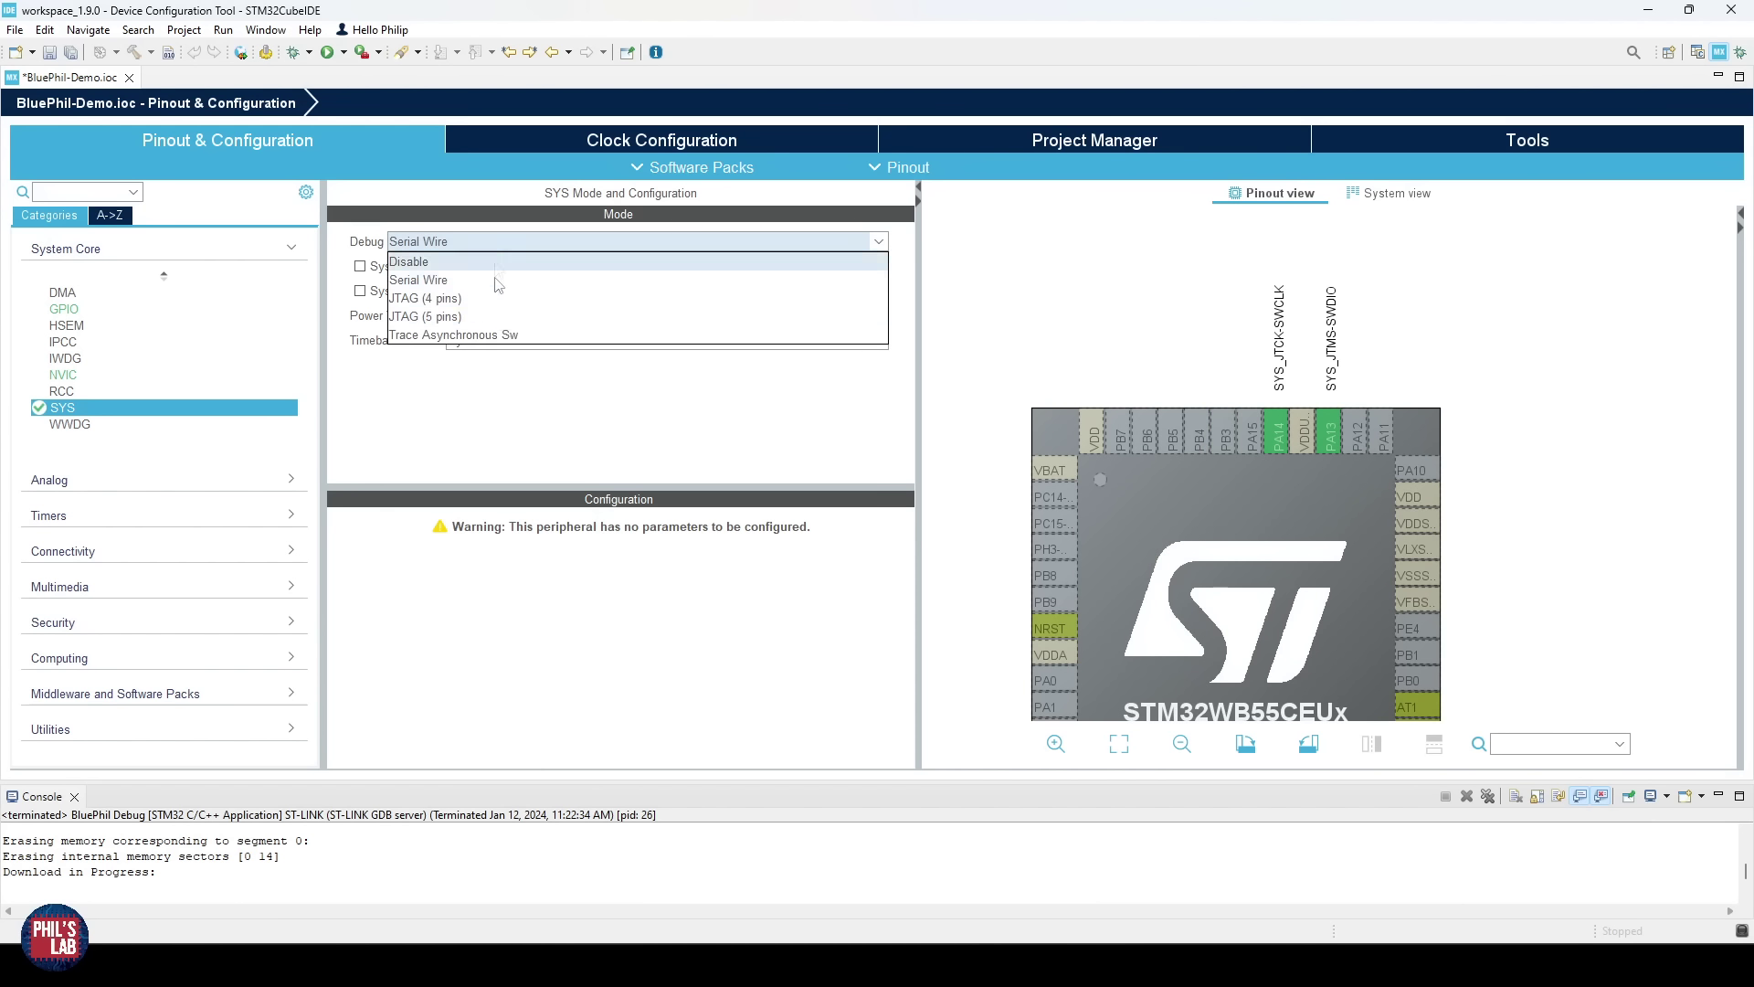
{"action": "left_click", "coordinate": [498, 335]}
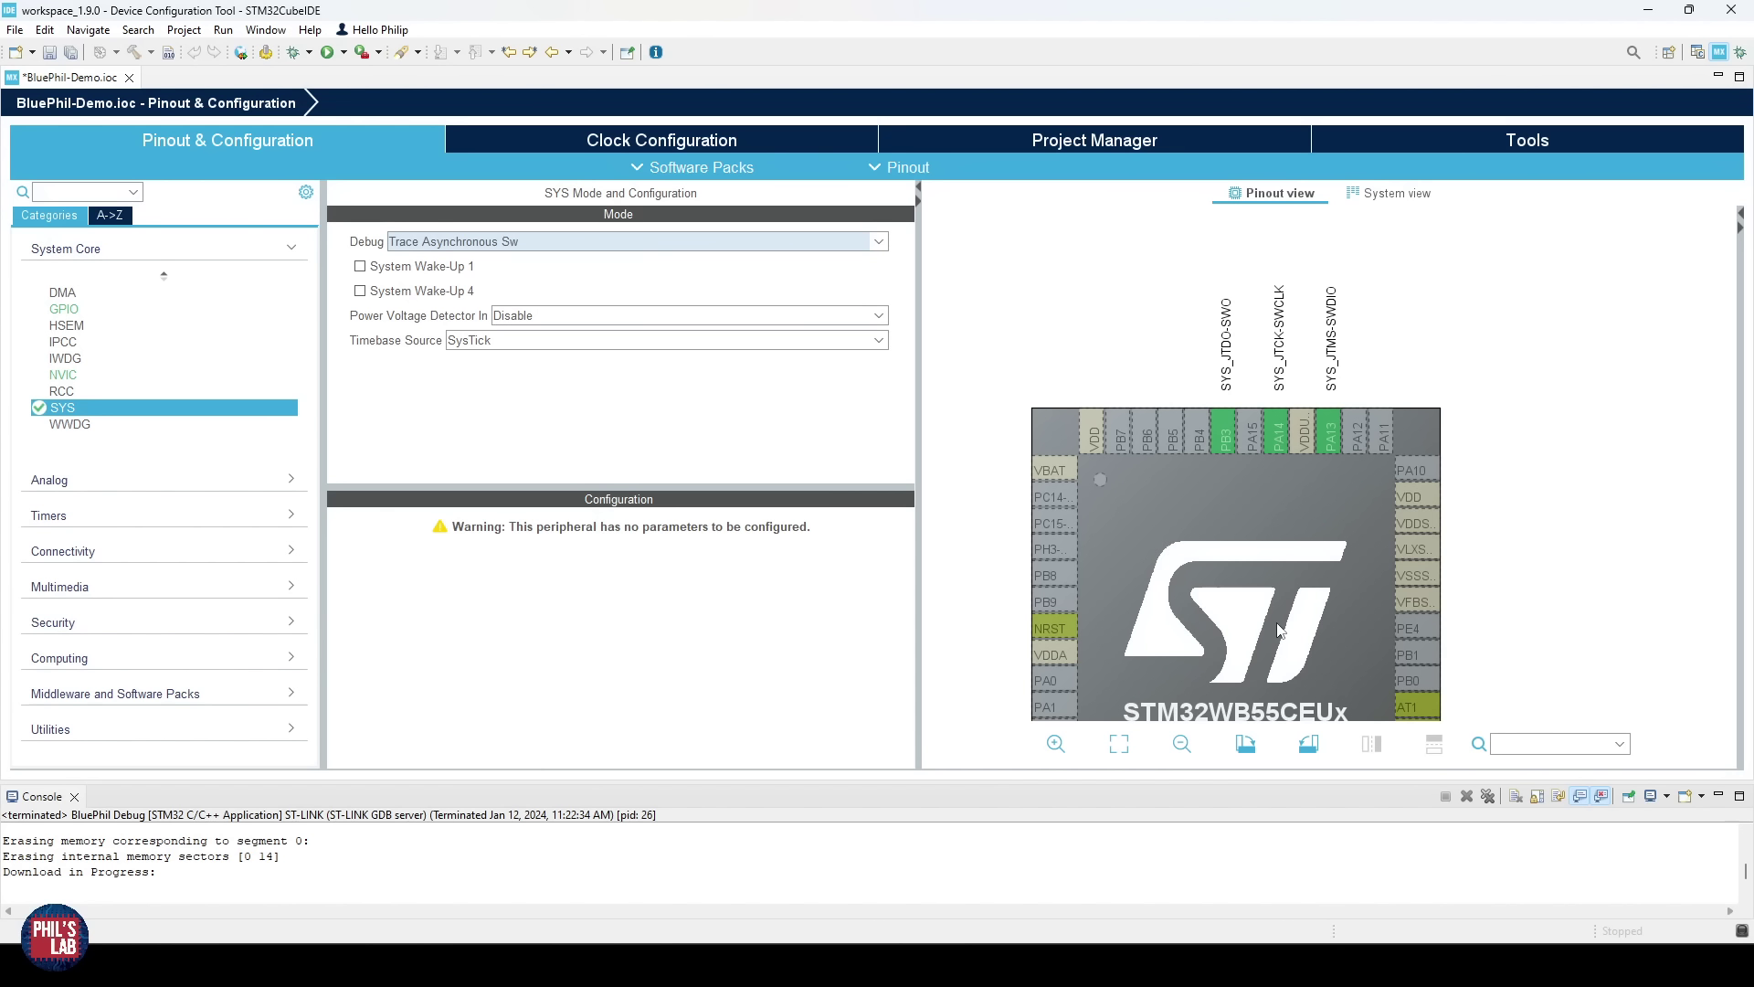
Step: In the System Core RCC settings, set the High Speed Clock (HSE) to Crystal/Ceramic Resonator
{"action": "scroll", "coordinate": [1278, 630], "scroll_direction": "down", "scroll_amount": 3}
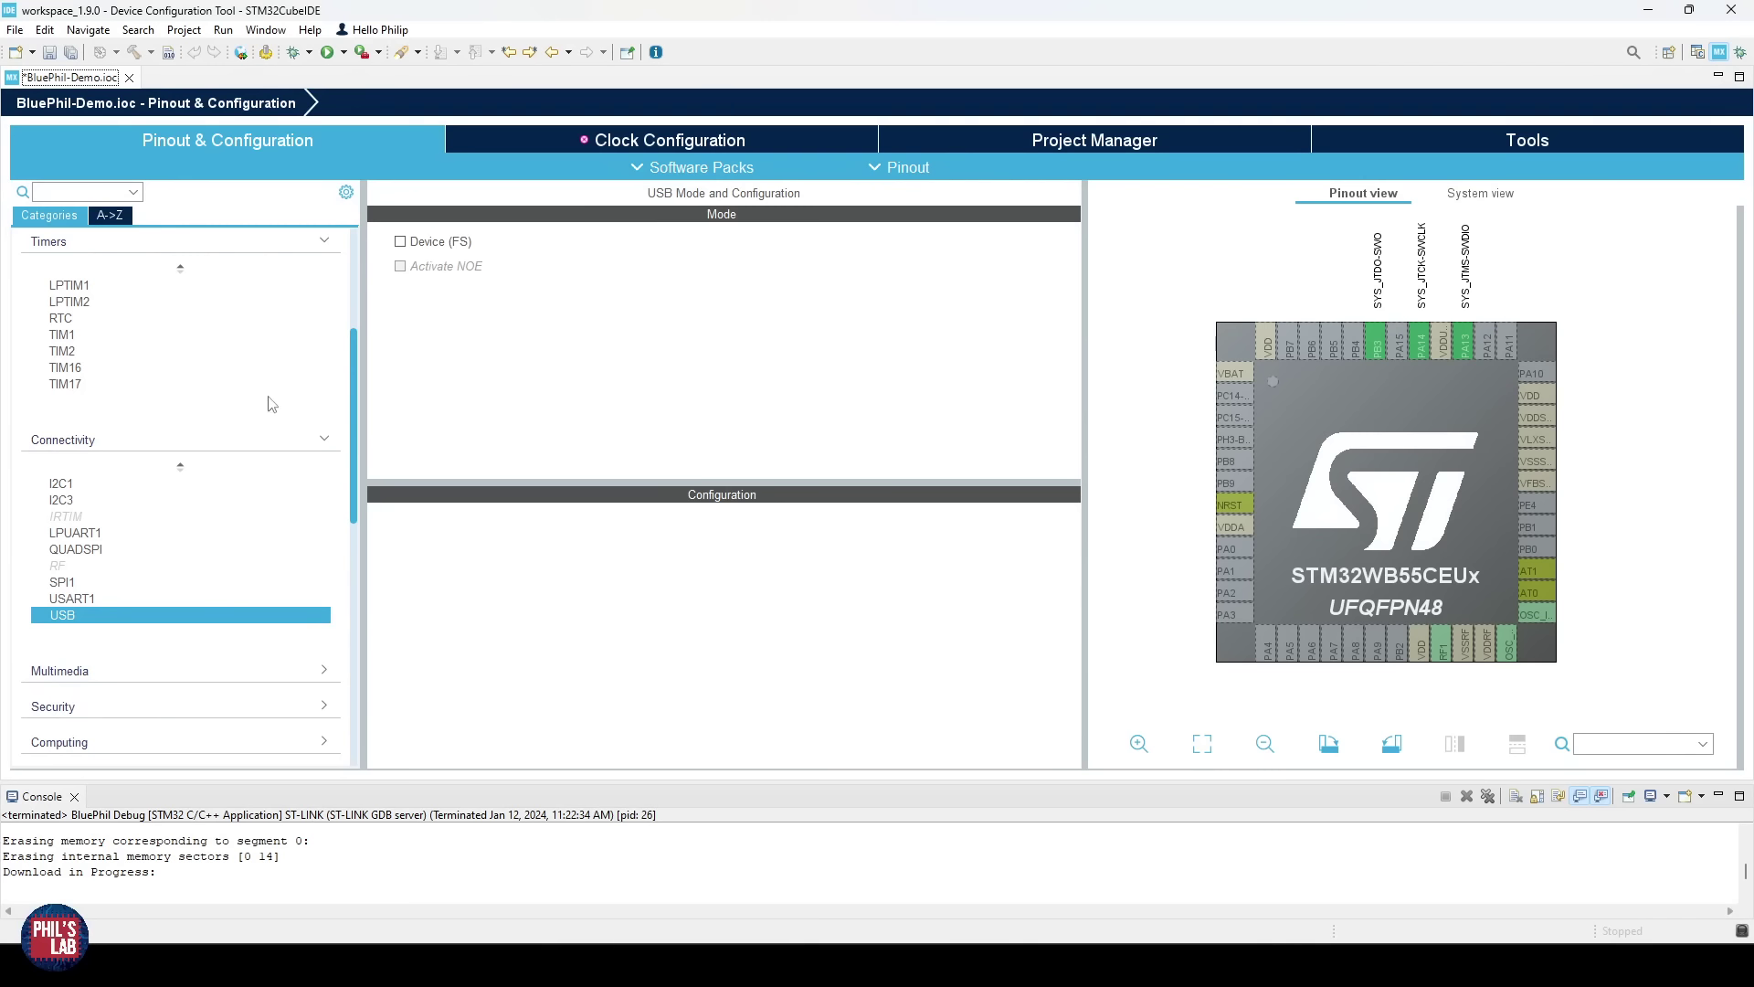
{"action": "scroll", "coordinate": [220, 561], "scroll_direction": "up", "scroll_amount": 5}
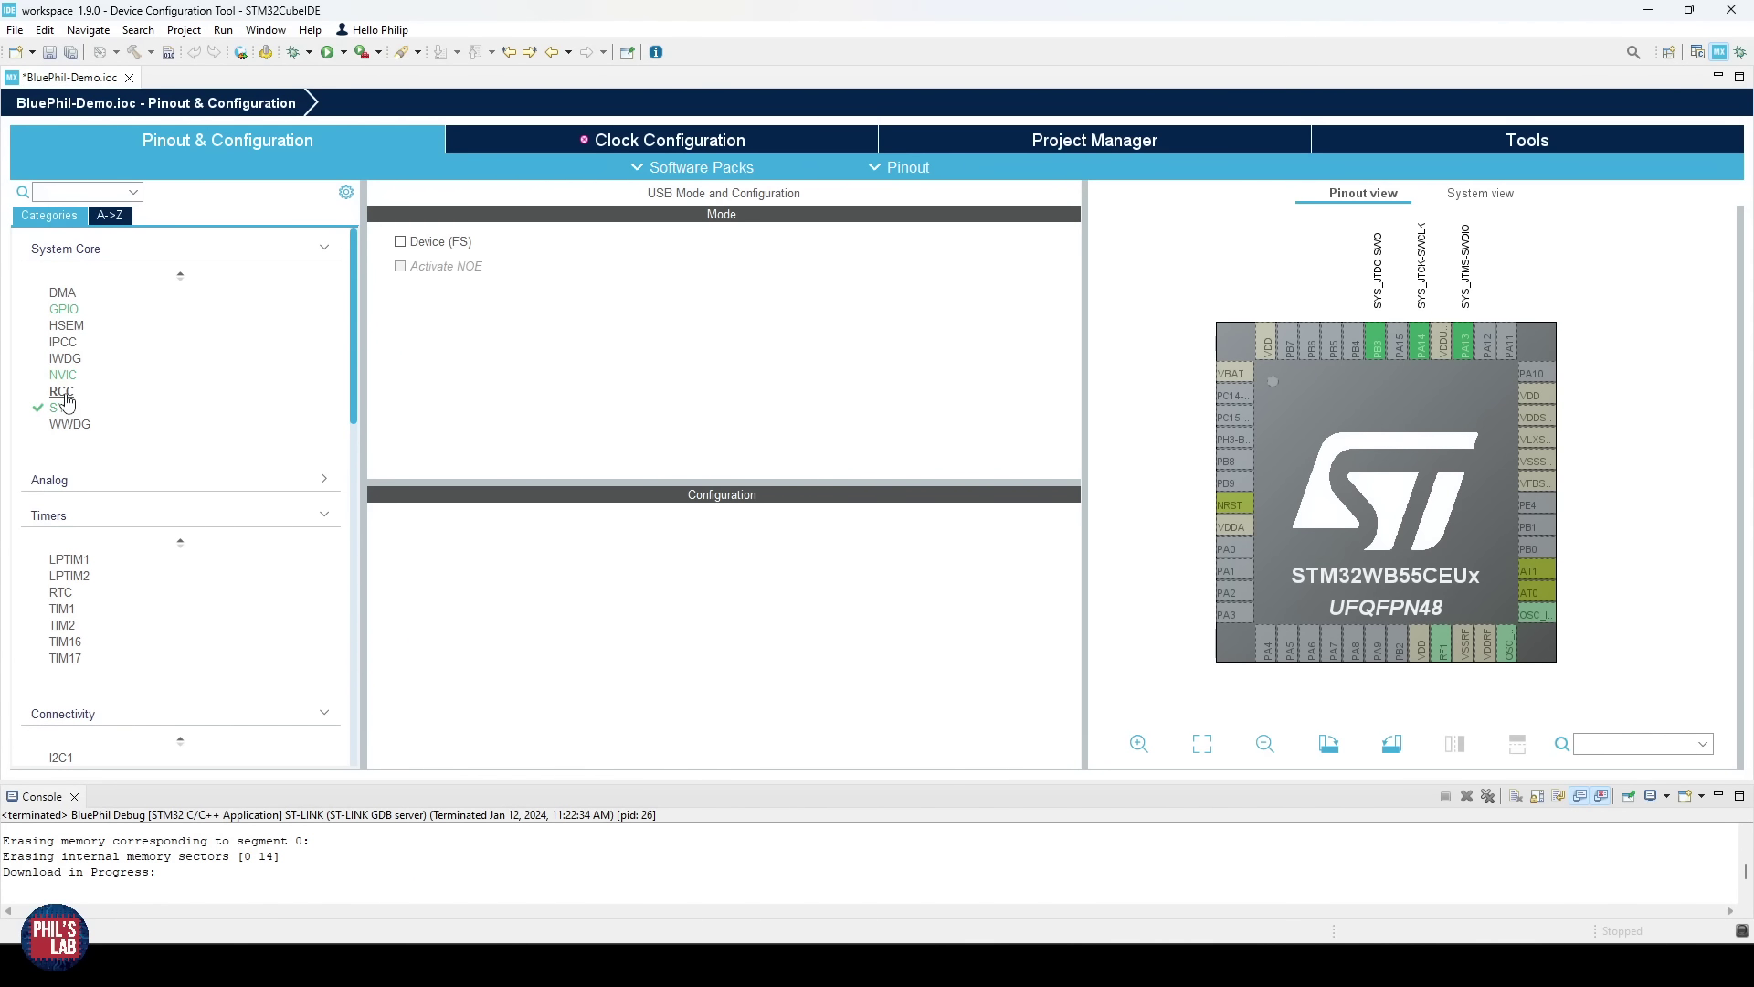
{"action": "left_click", "coordinate": [64, 395]}
{"action": "left_click", "coordinate": [584, 243]}
{"action": "left_click", "coordinate": [591, 299]}
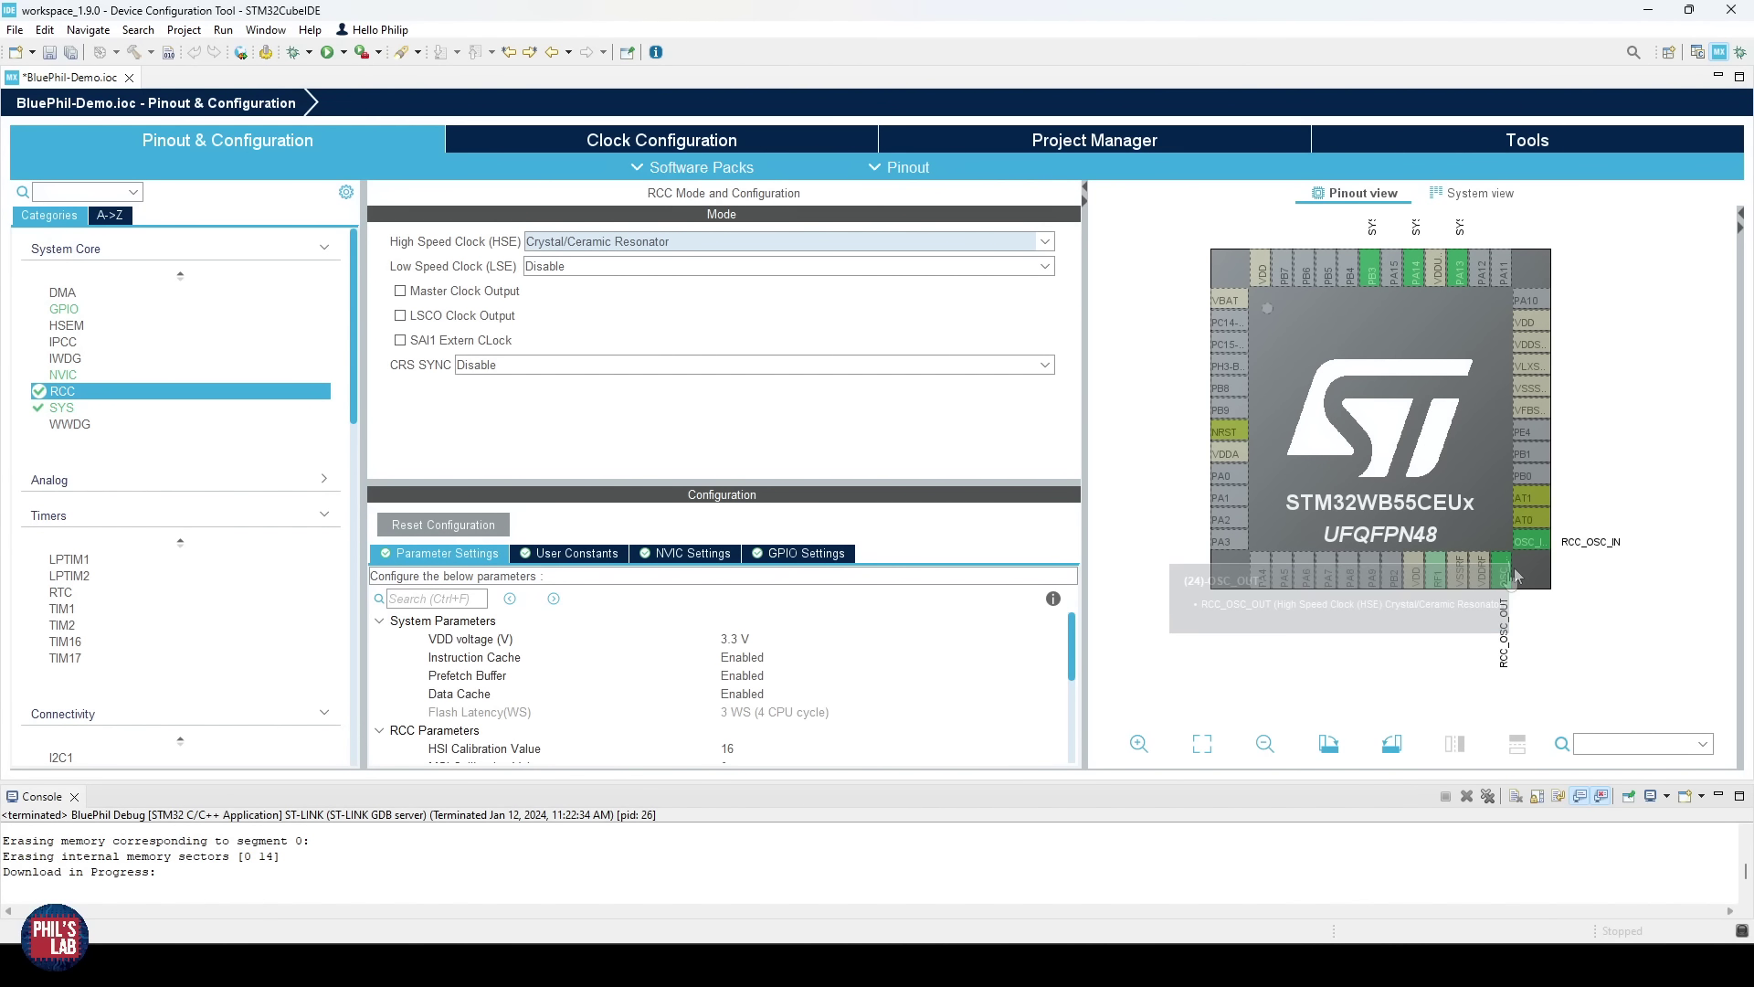
Step: Try Crystal/Ceramic Resonator for the Low Speed Clock (LSE) and check the board photo for its crystal
{"action": "left_click", "coordinate": [559, 266]}
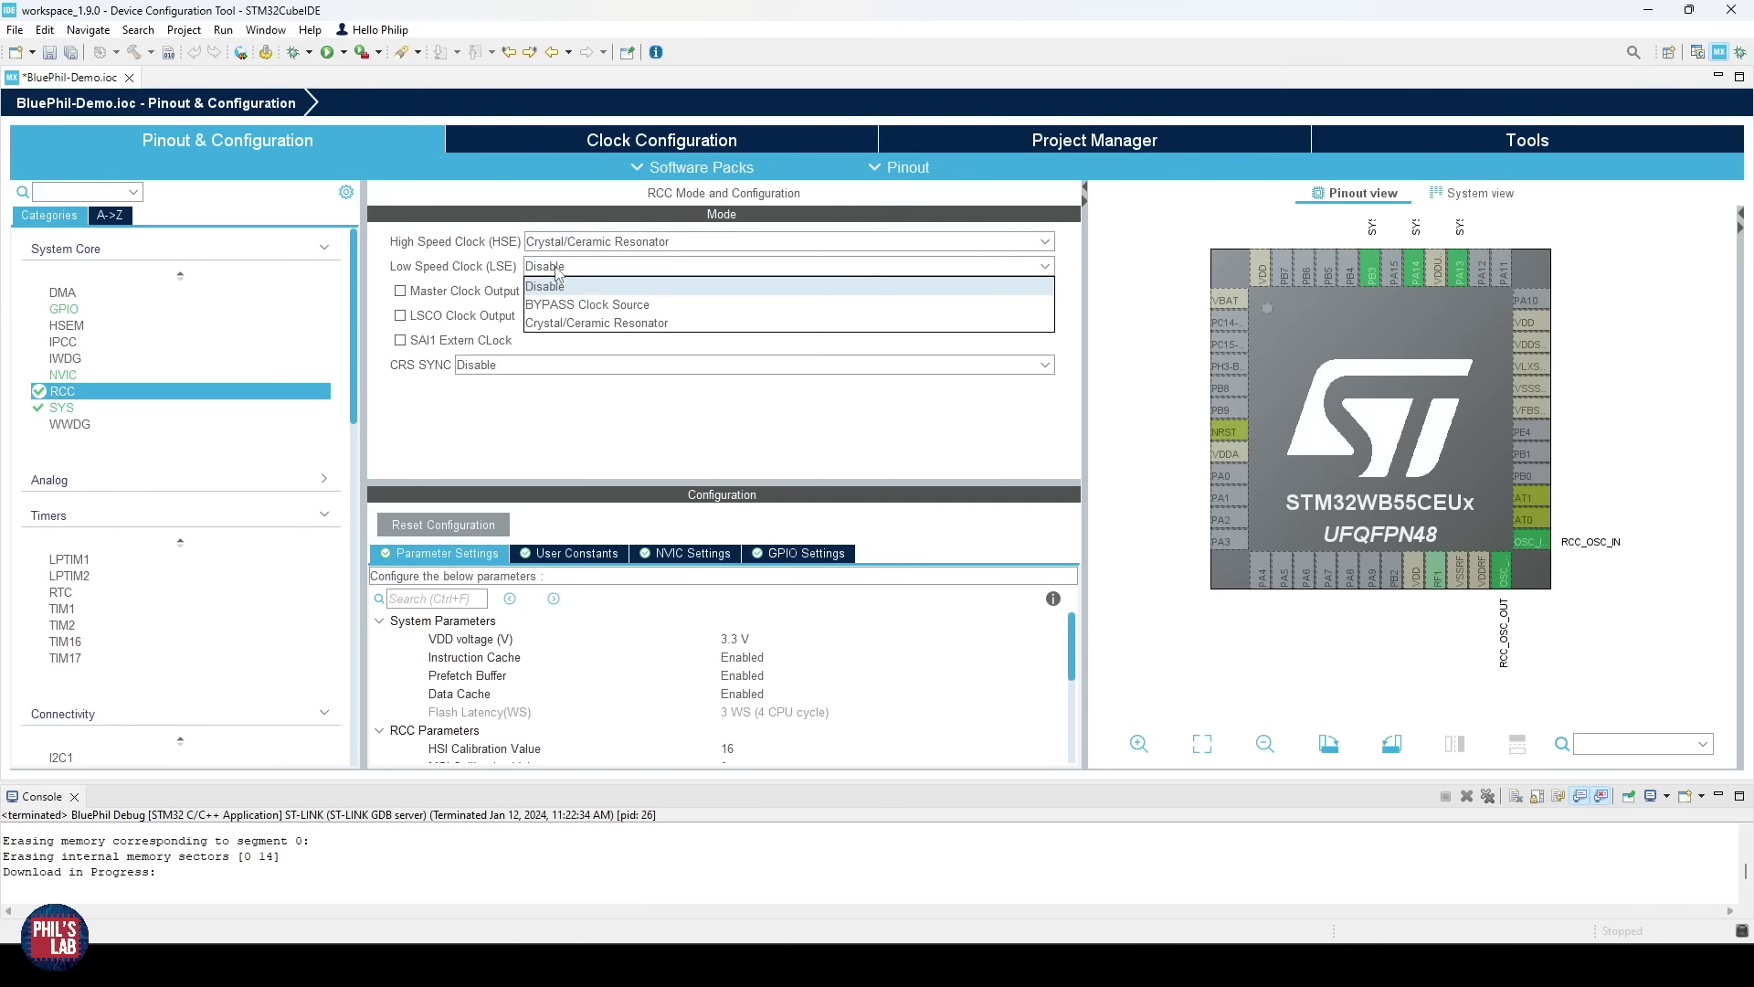
{"action": "left_click", "coordinate": [584, 323]}
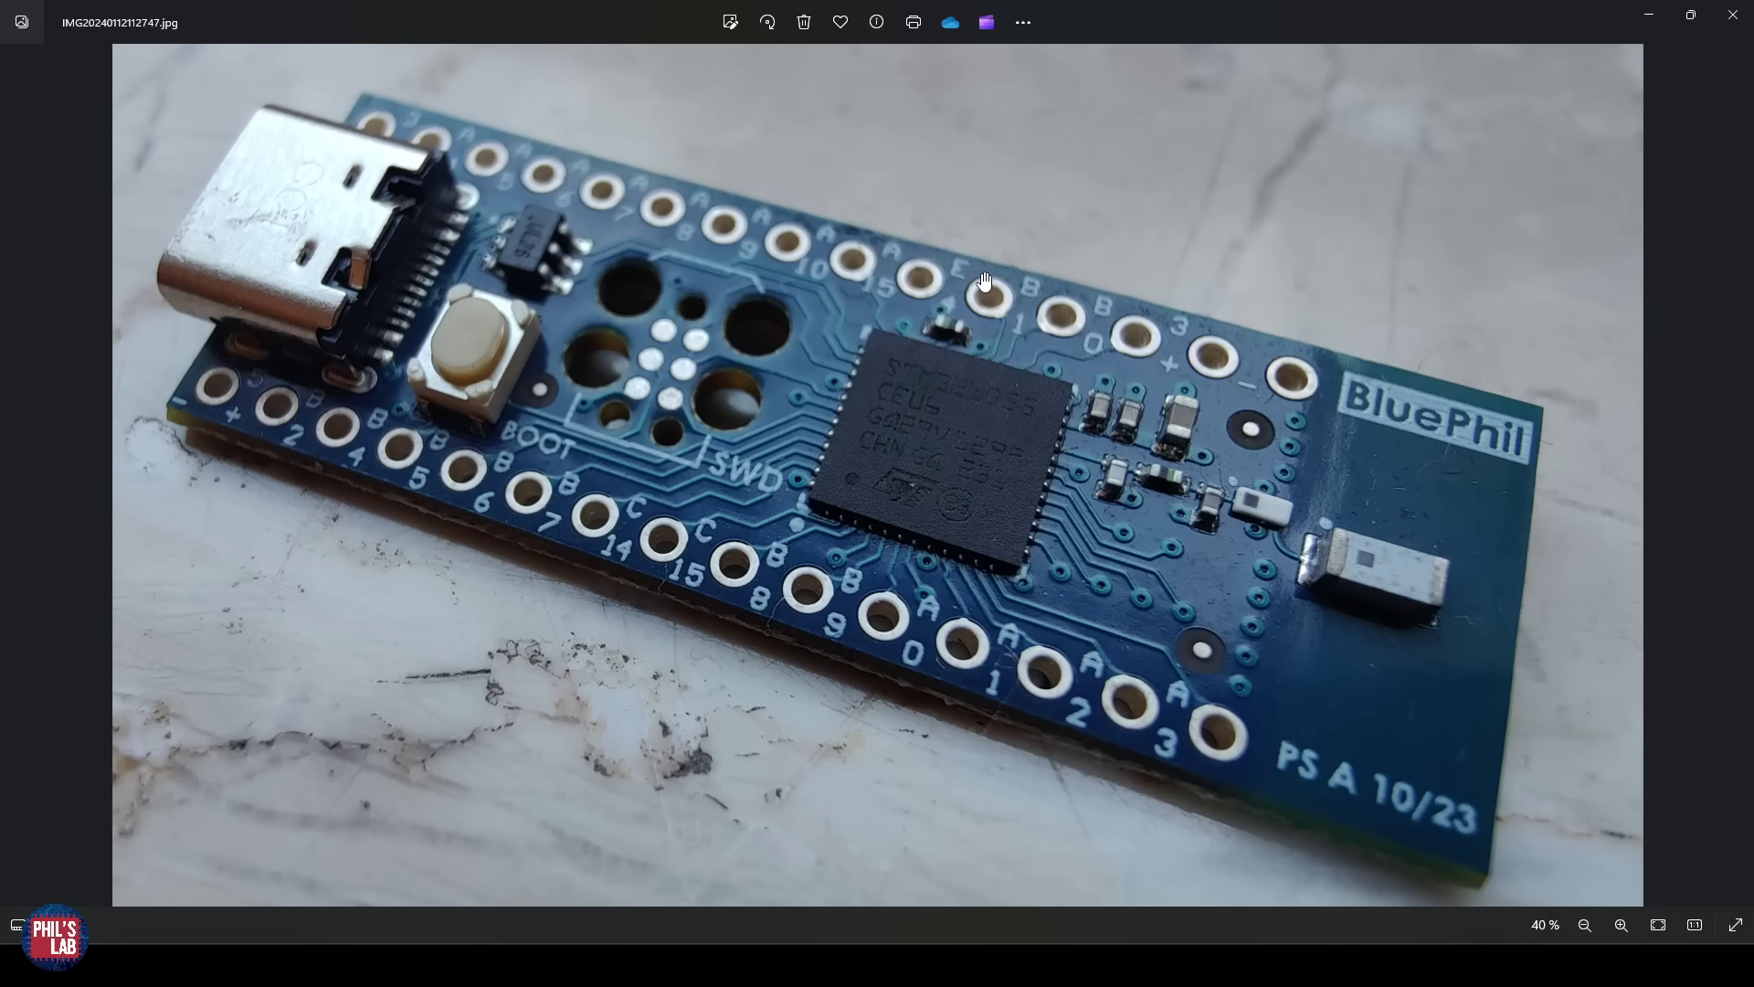
{"action": "left_click", "coordinate": [1657, 24]}
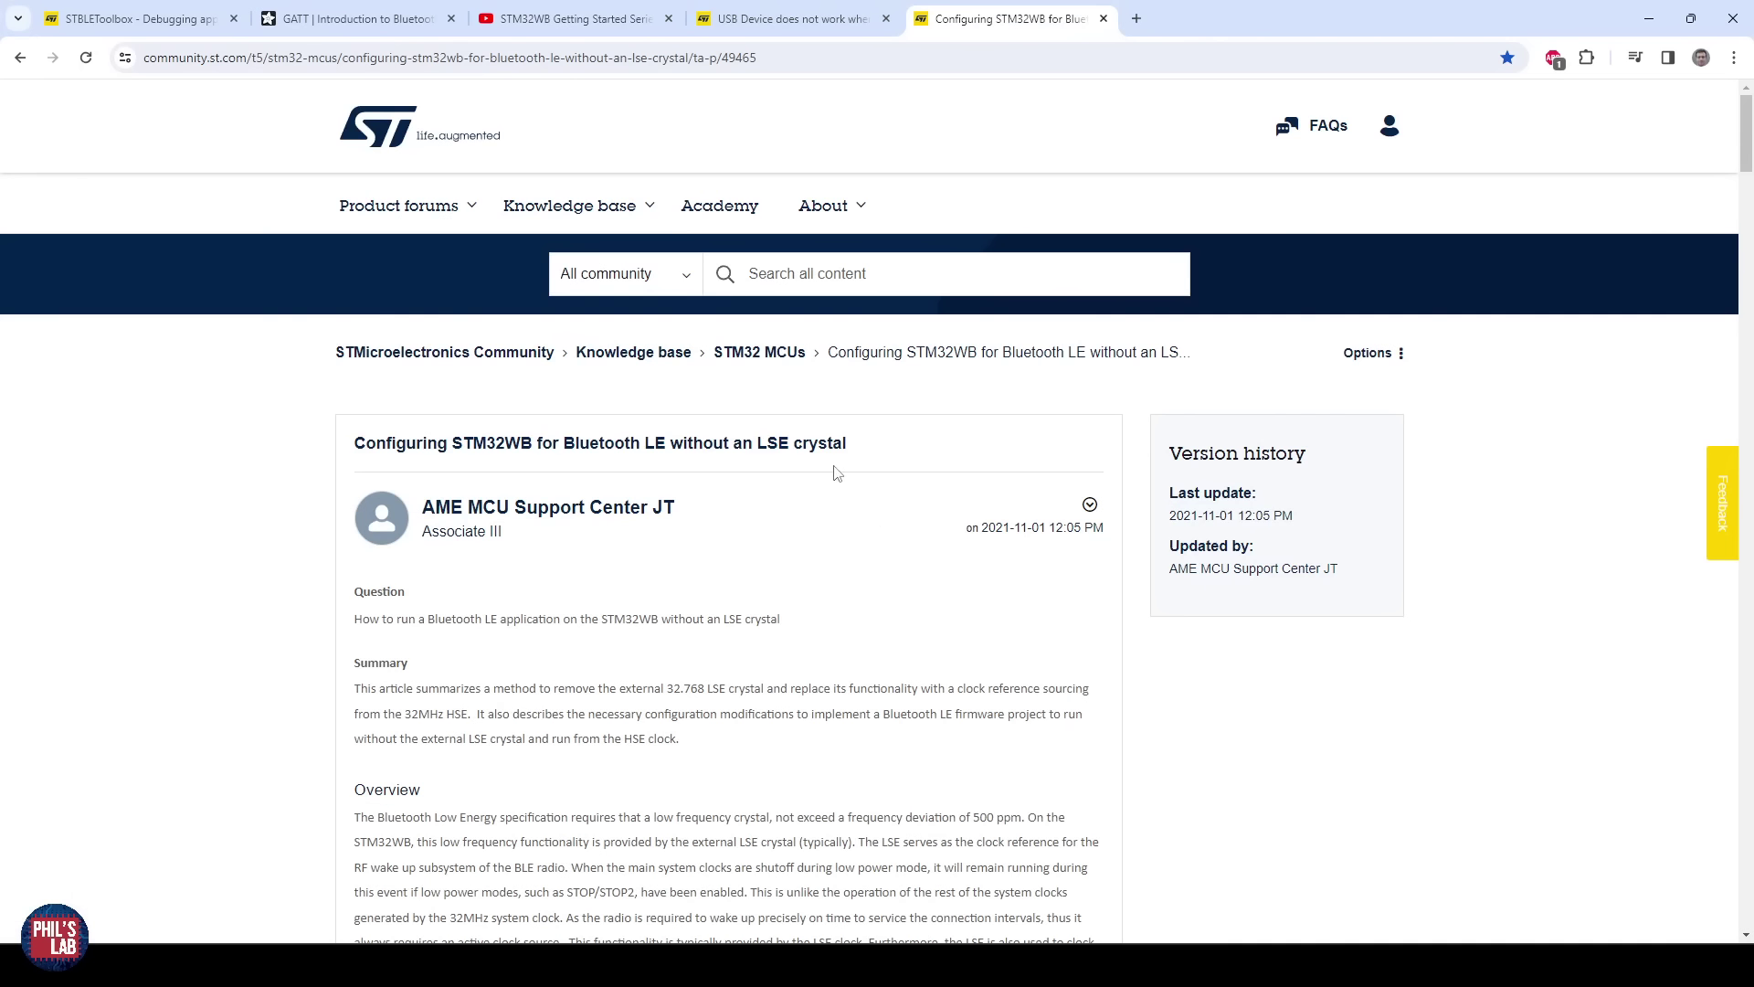
Step: Consult the ST article on configuring STM32WB for Bluetooth LE without an LSE crystal, and set the Low Speed Clock (LSE) to Disable
{"action": "left_click_drag", "start_coordinate": [861, 452], "coordinate": [356, 455]}
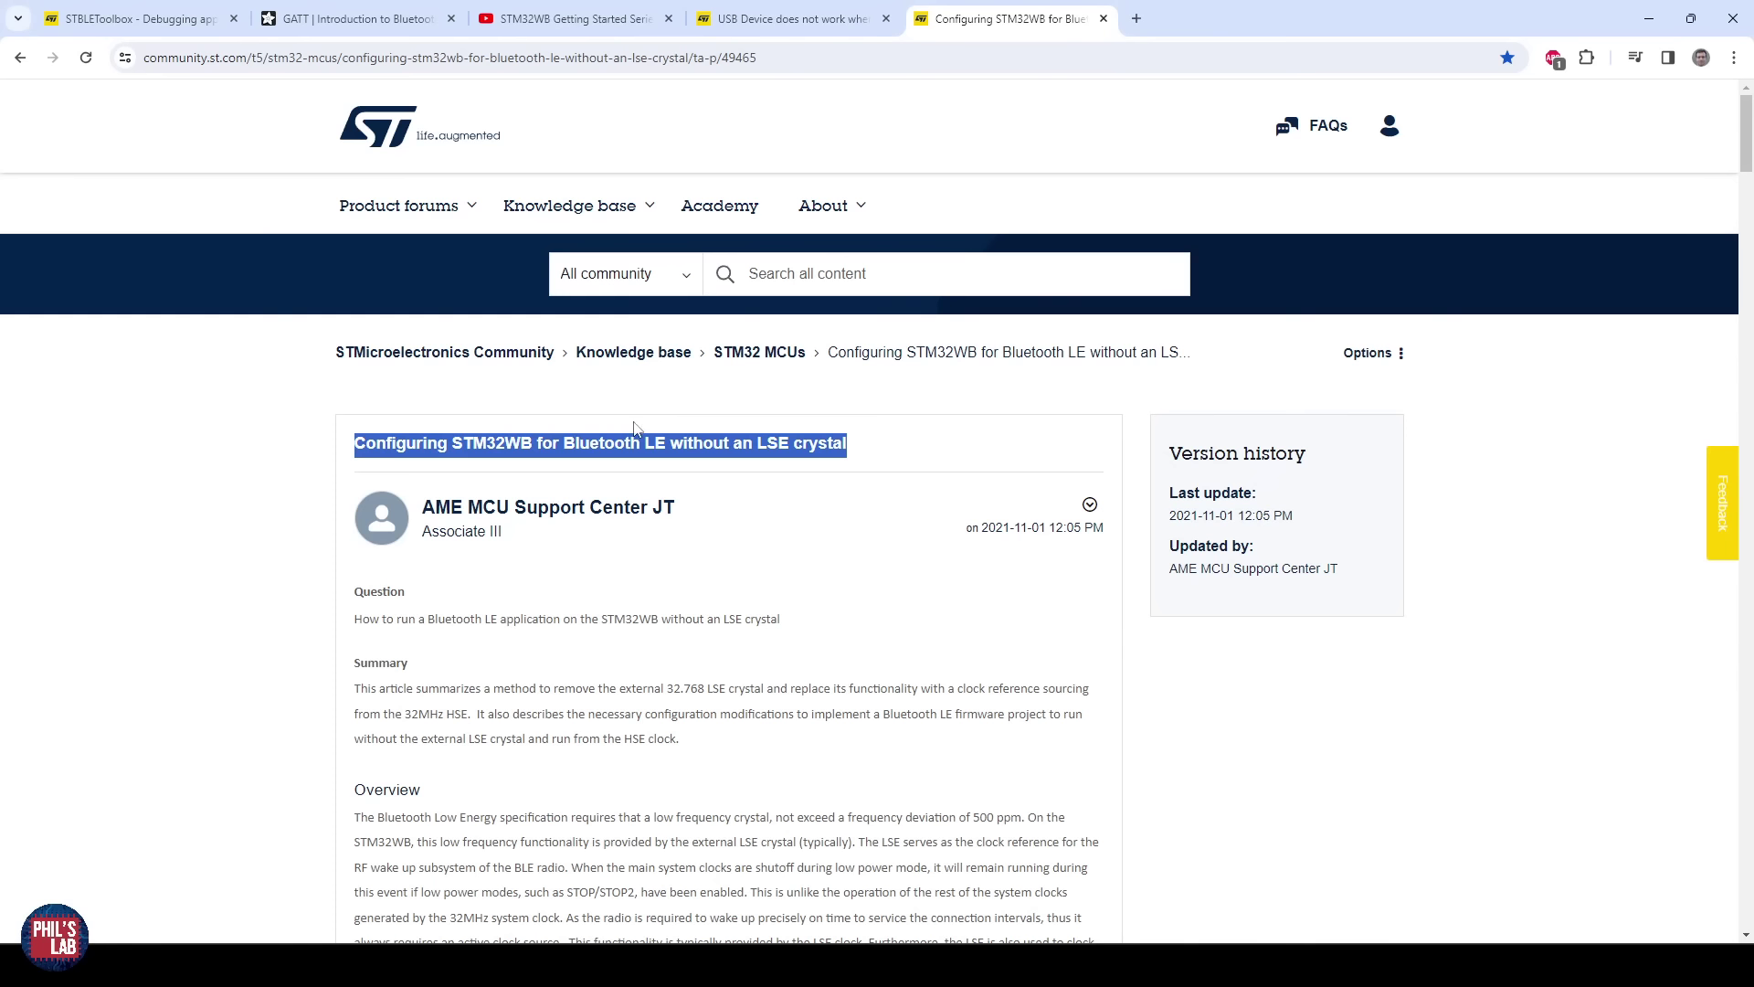
{"action": "left_click_drag", "start_coordinate": [1743, 166], "coordinate": [1701, 444]}
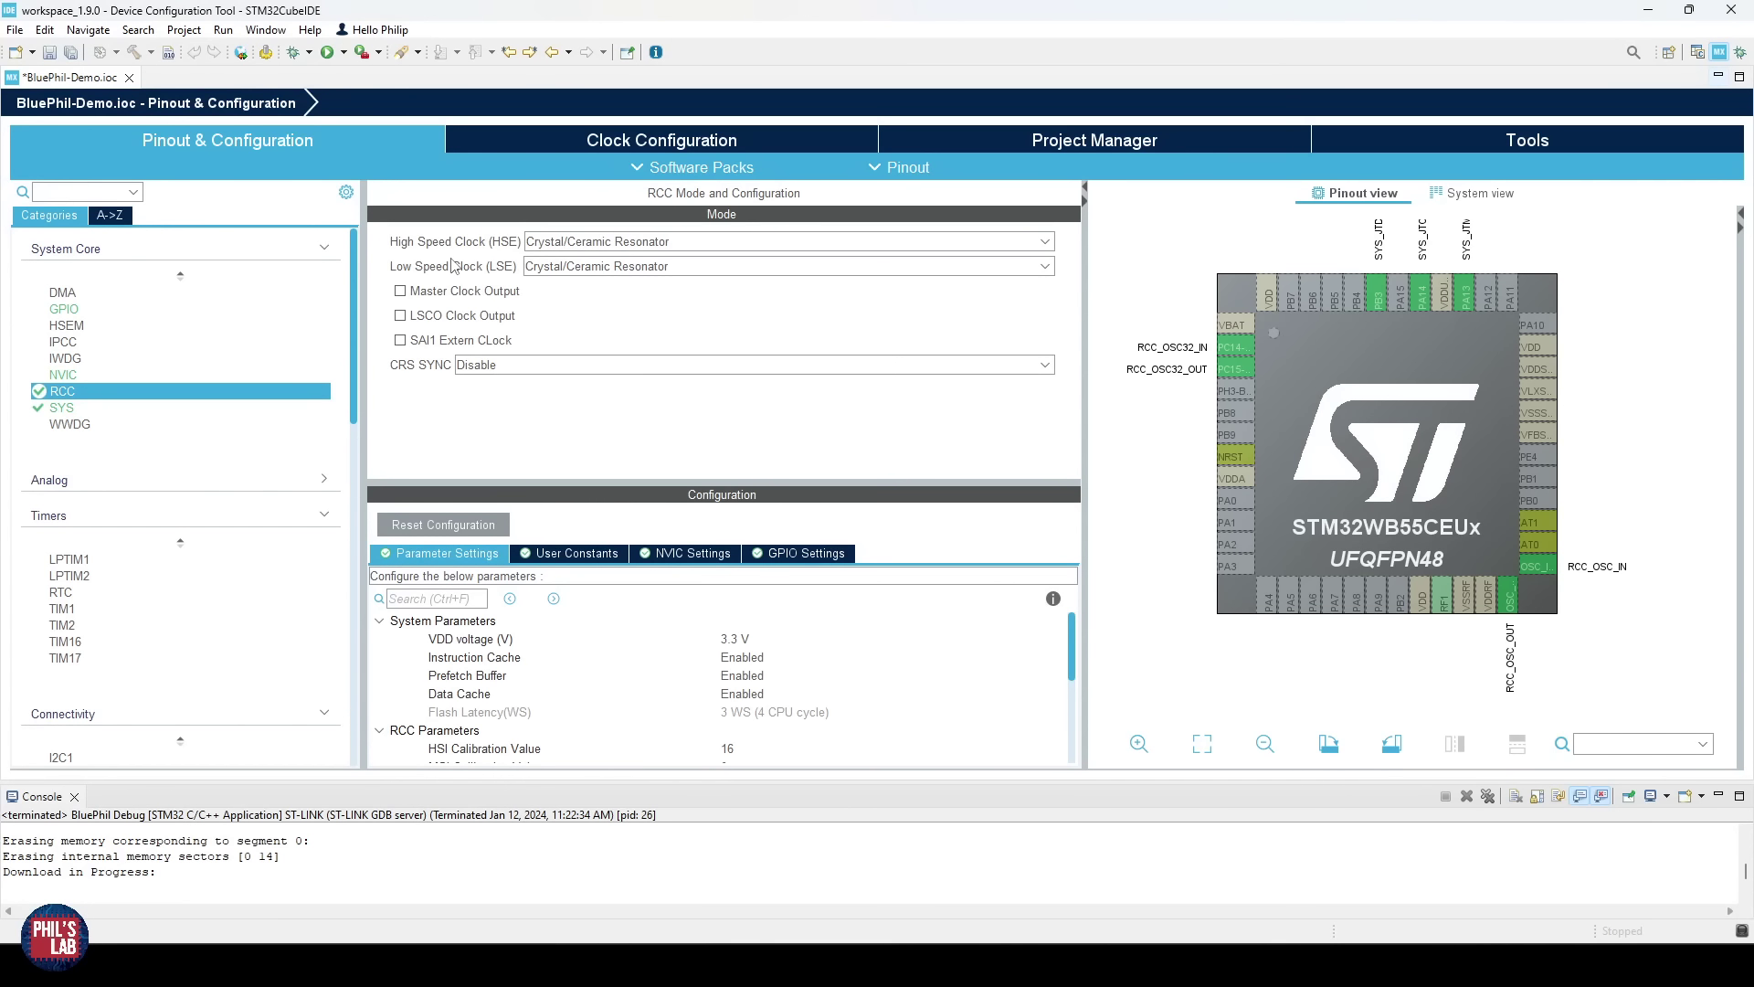
{"action": "left_click", "coordinate": [604, 270]}
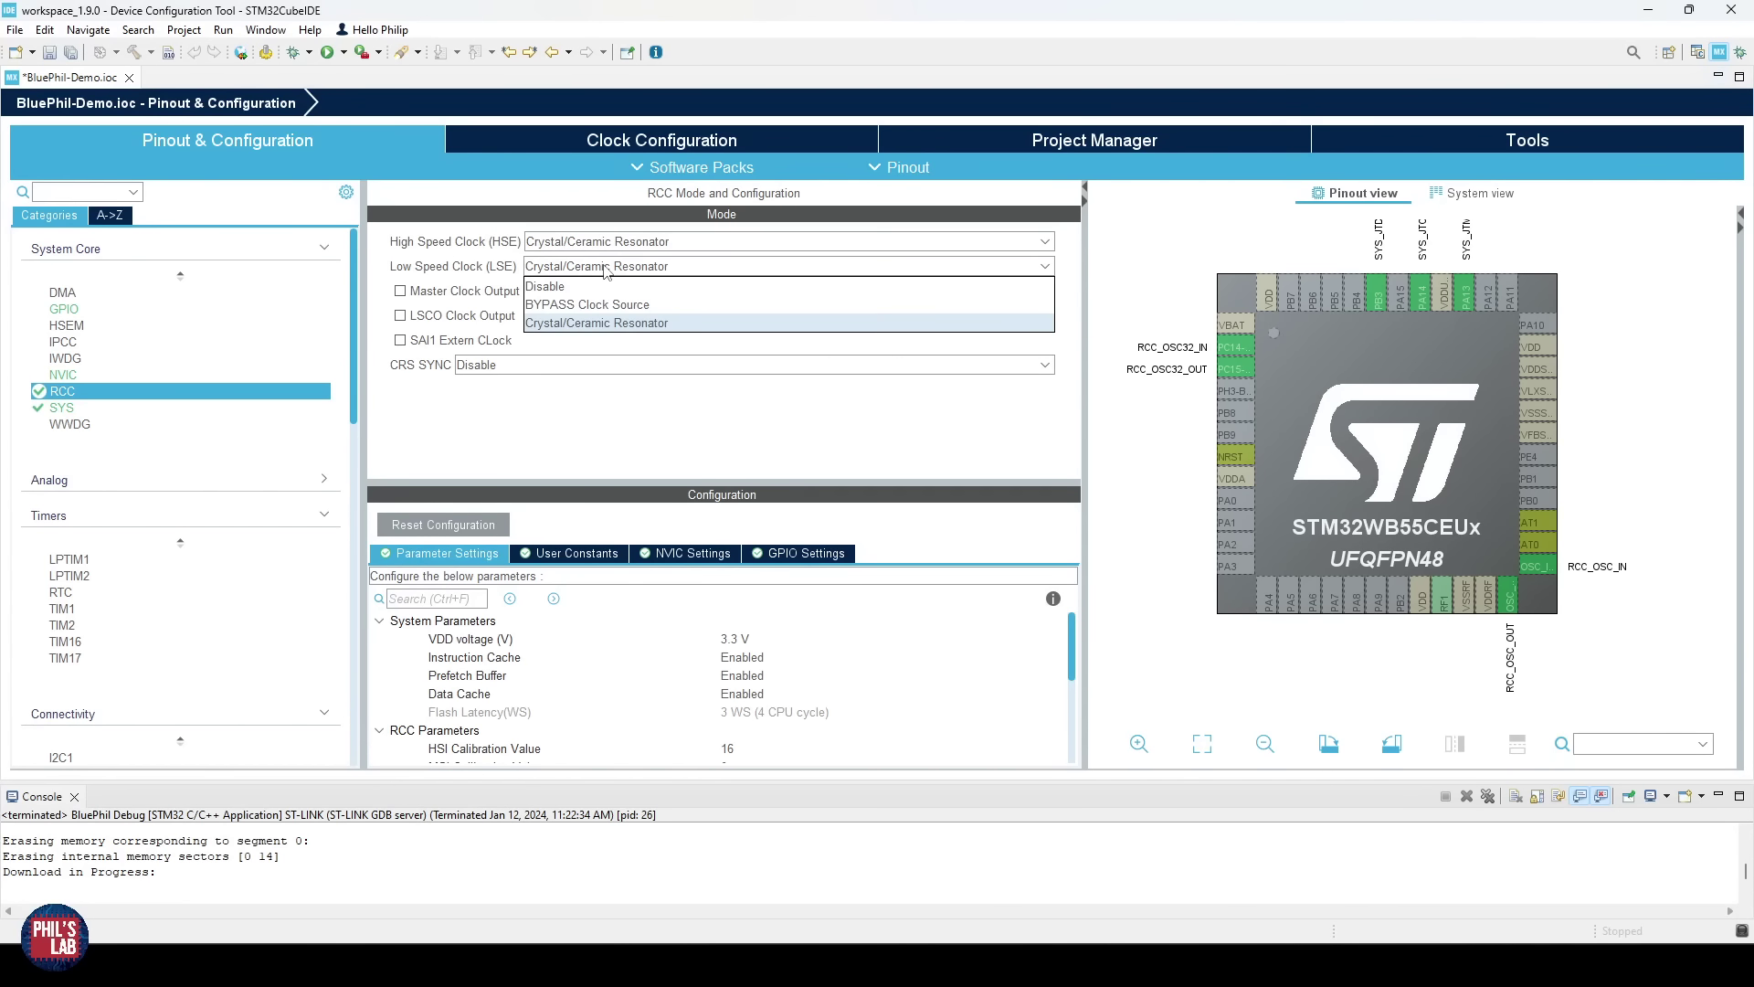
{"action": "left_click", "coordinate": [597, 286]}
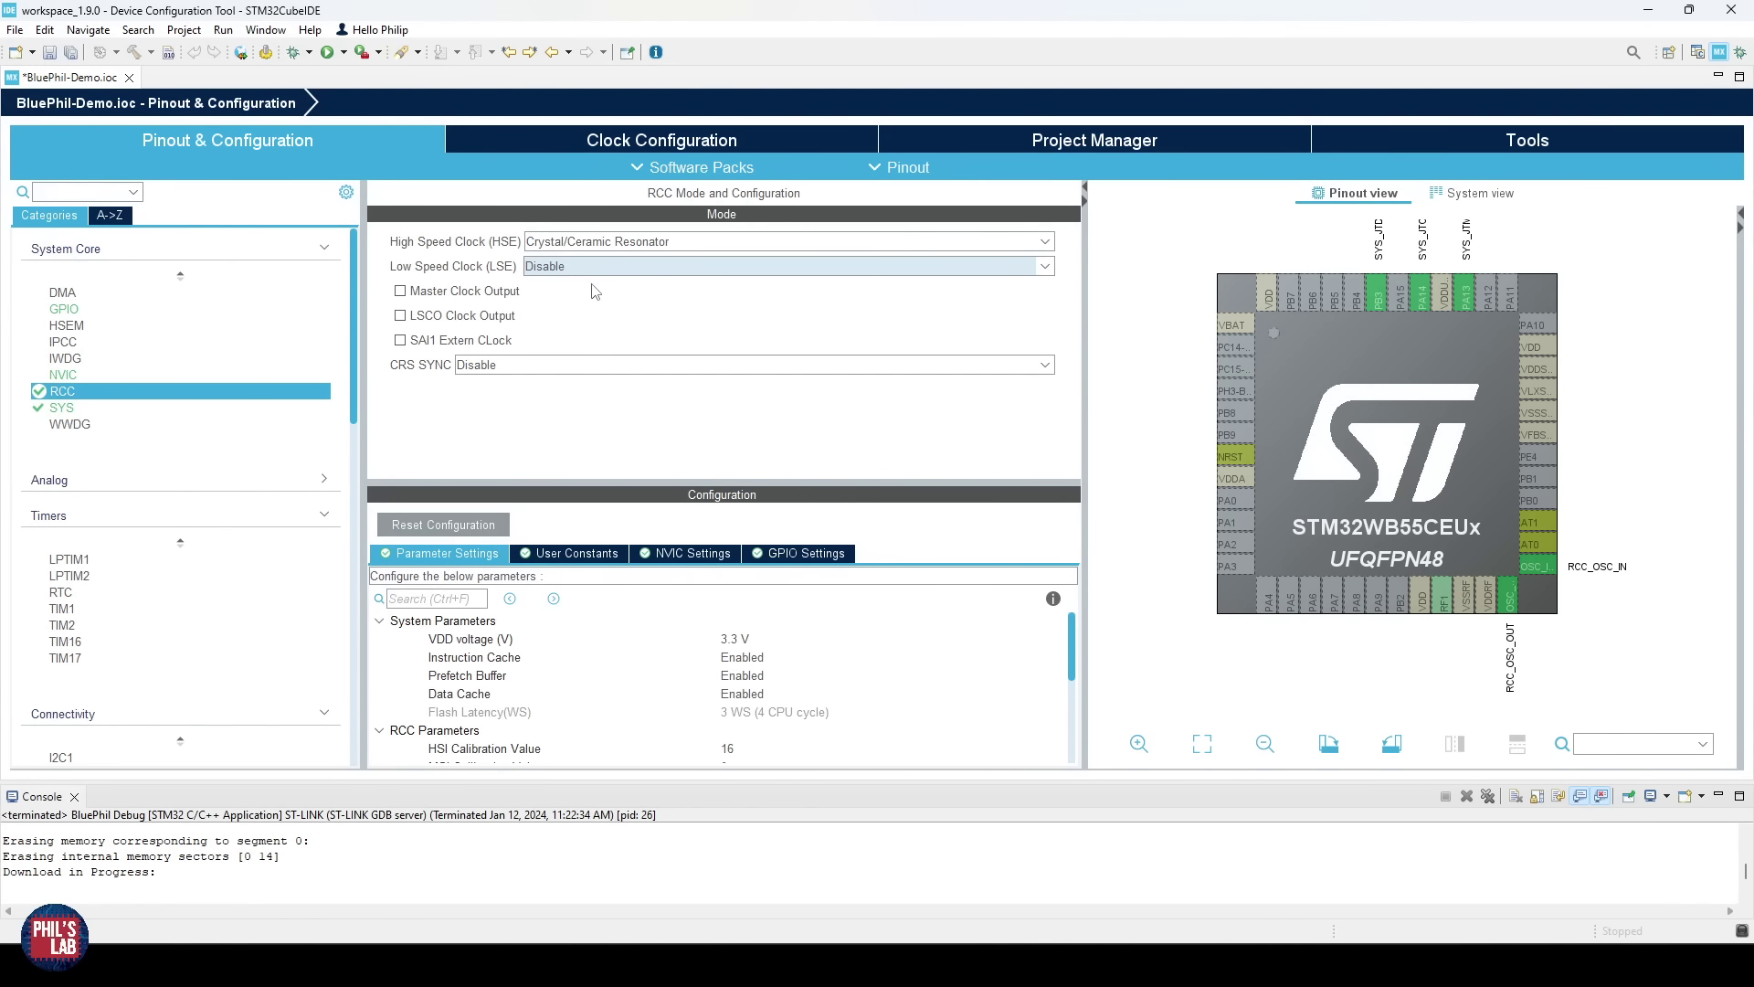
{"action": "key", "text": "alt+Tab"}
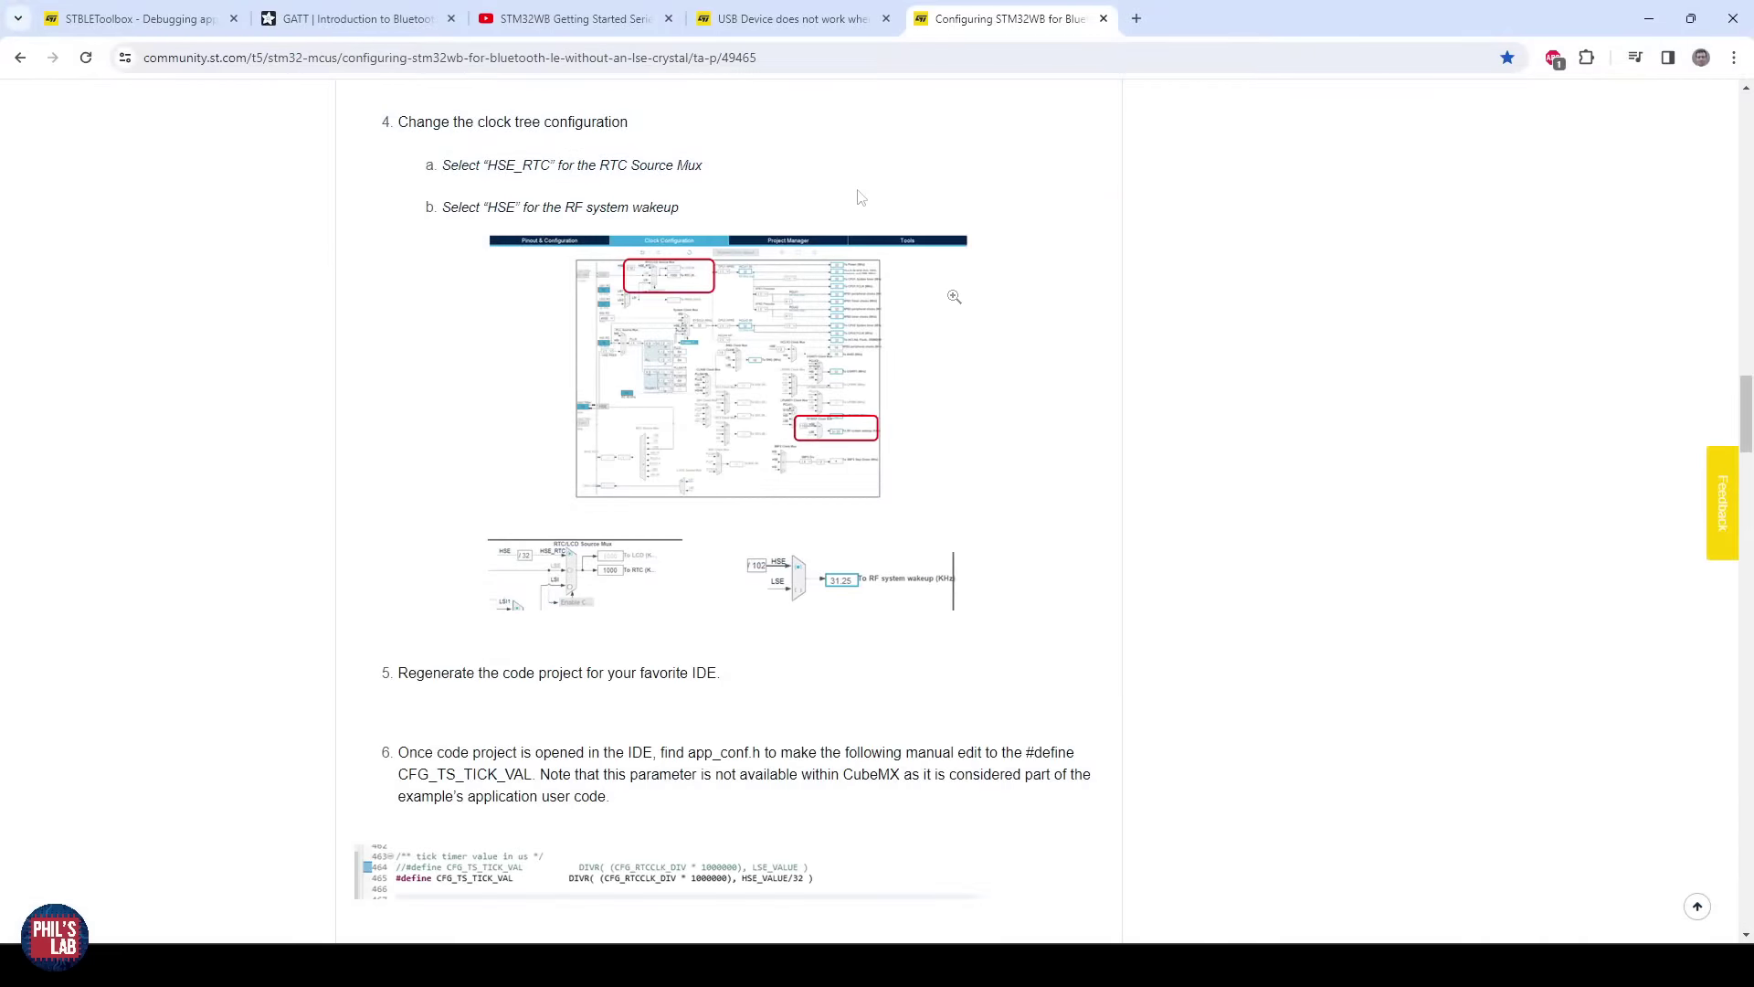
{"action": "left_click", "coordinate": [1649, 18]}
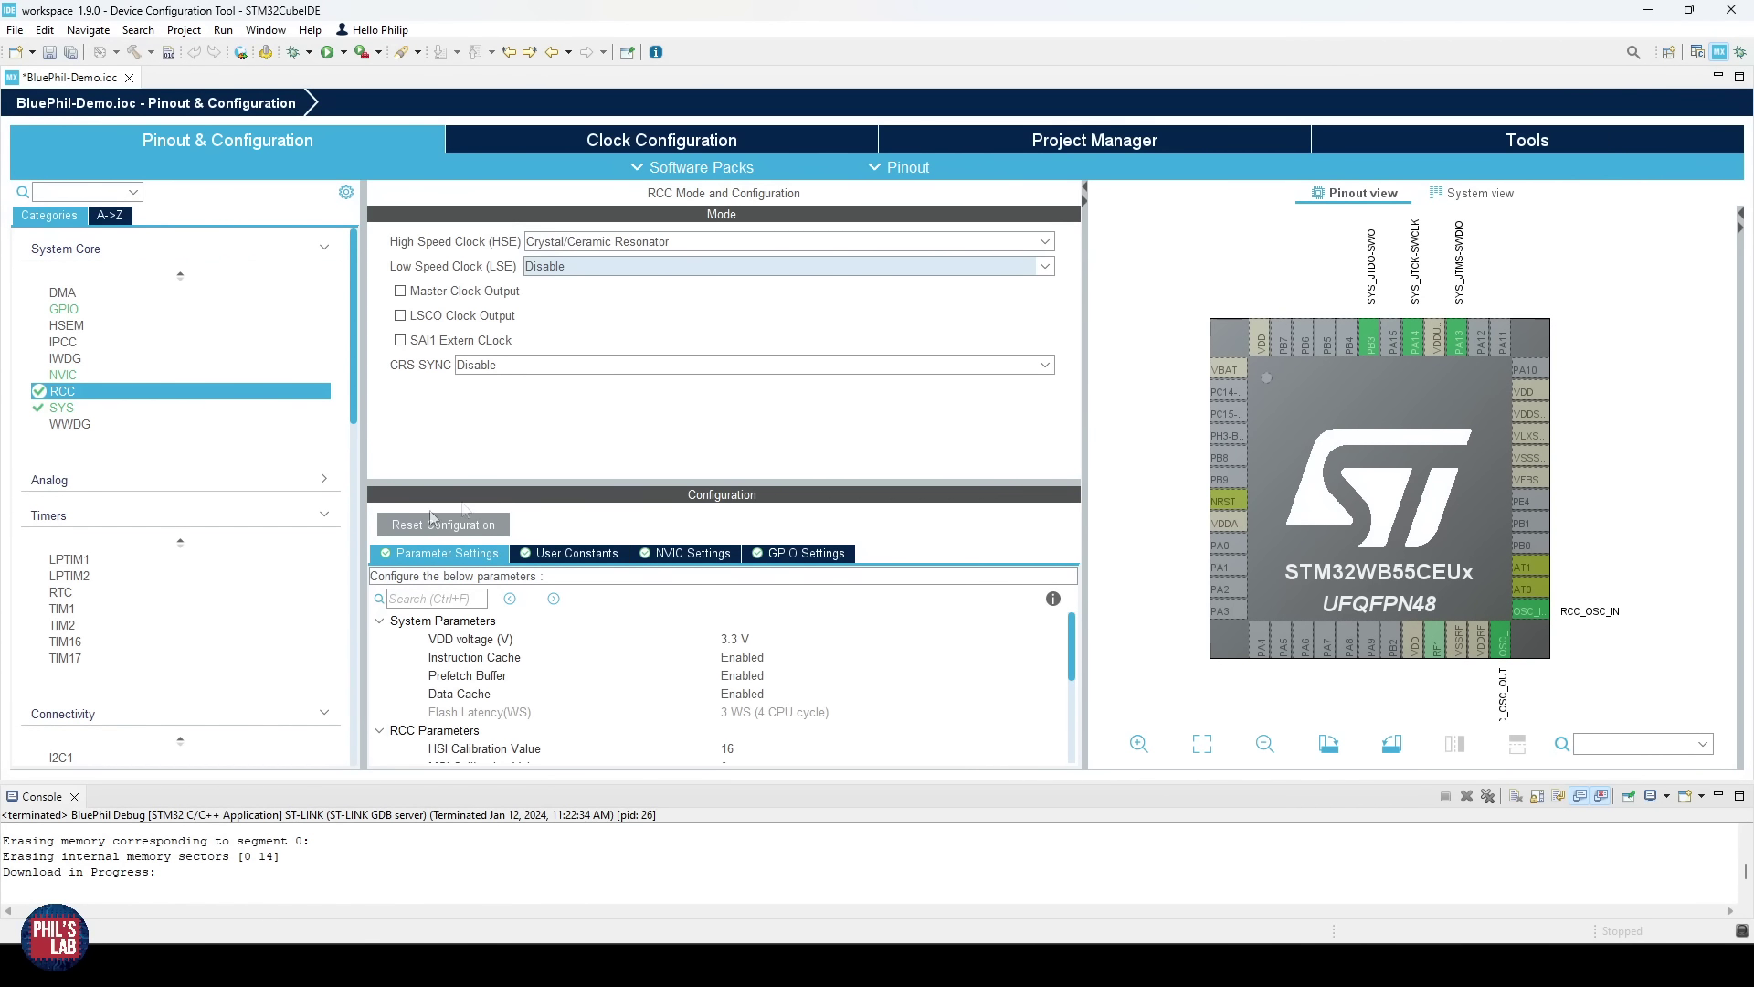
Step: Go to the Connectivity and Middleware and Software Packs entries in the peripheral category list
{"action": "scroll", "coordinate": [307, 528], "scroll_direction": "down", "scroll_amount": 2}
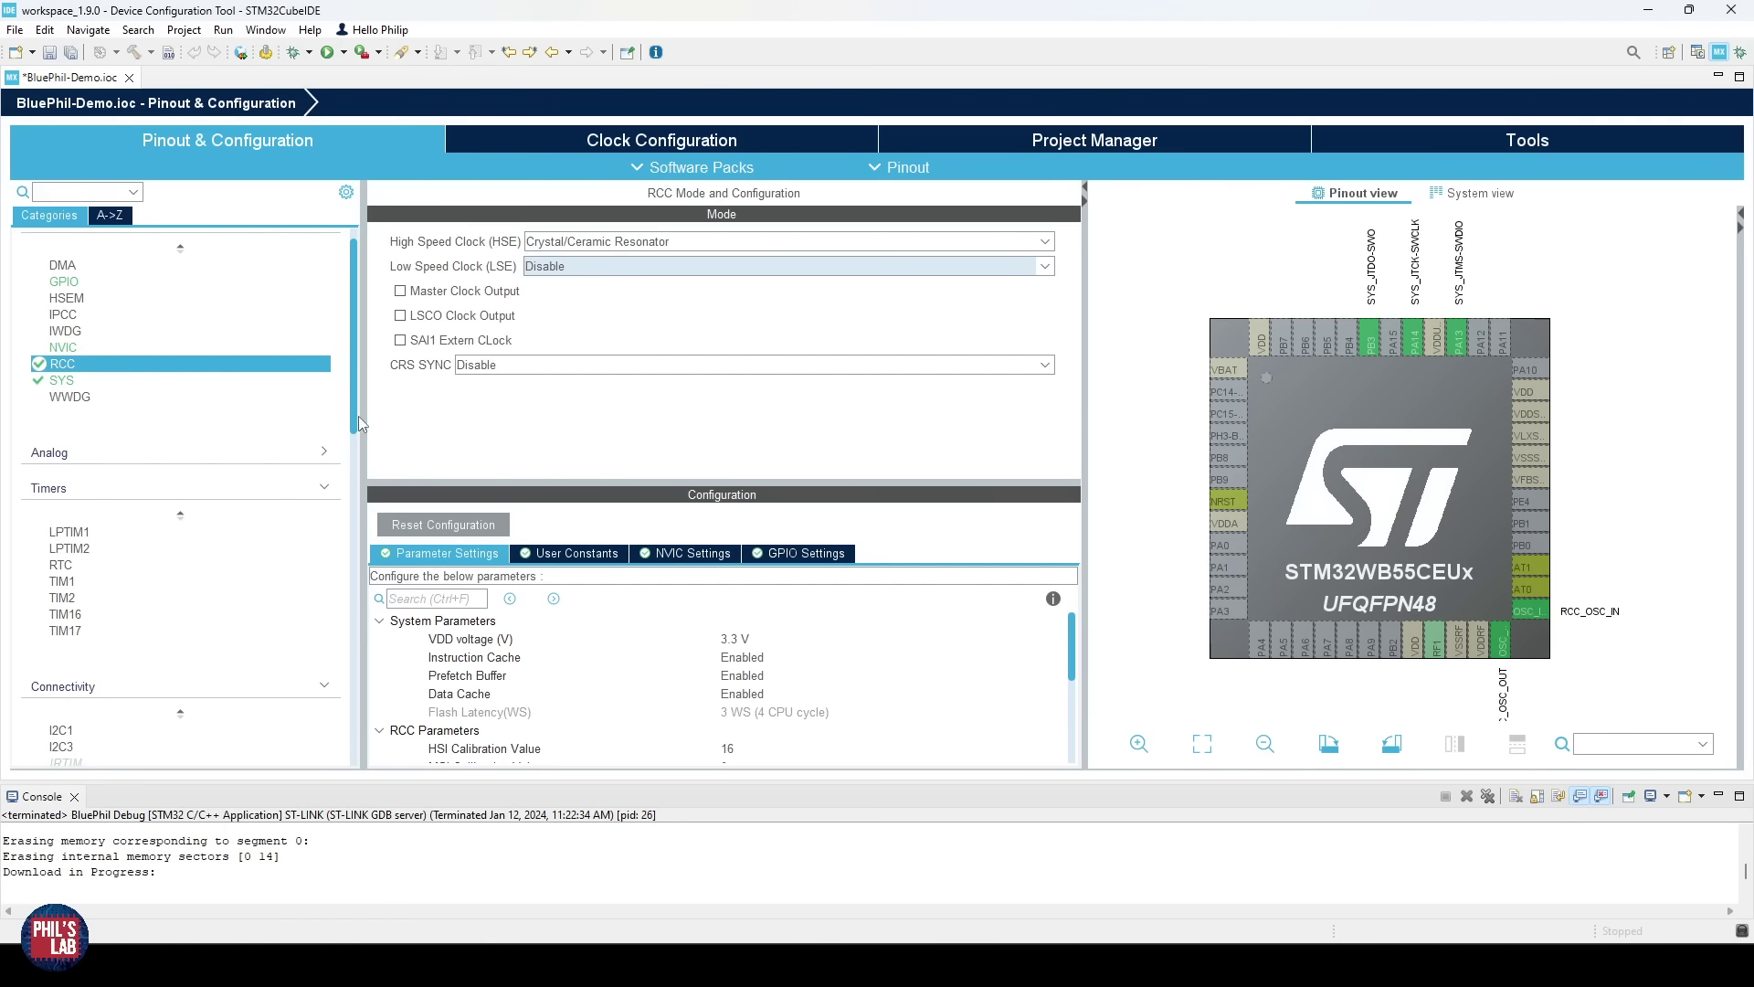
{"action": "left_click_drag", "start_coordinate": [358, 414], "coordinate": [355, 556]}
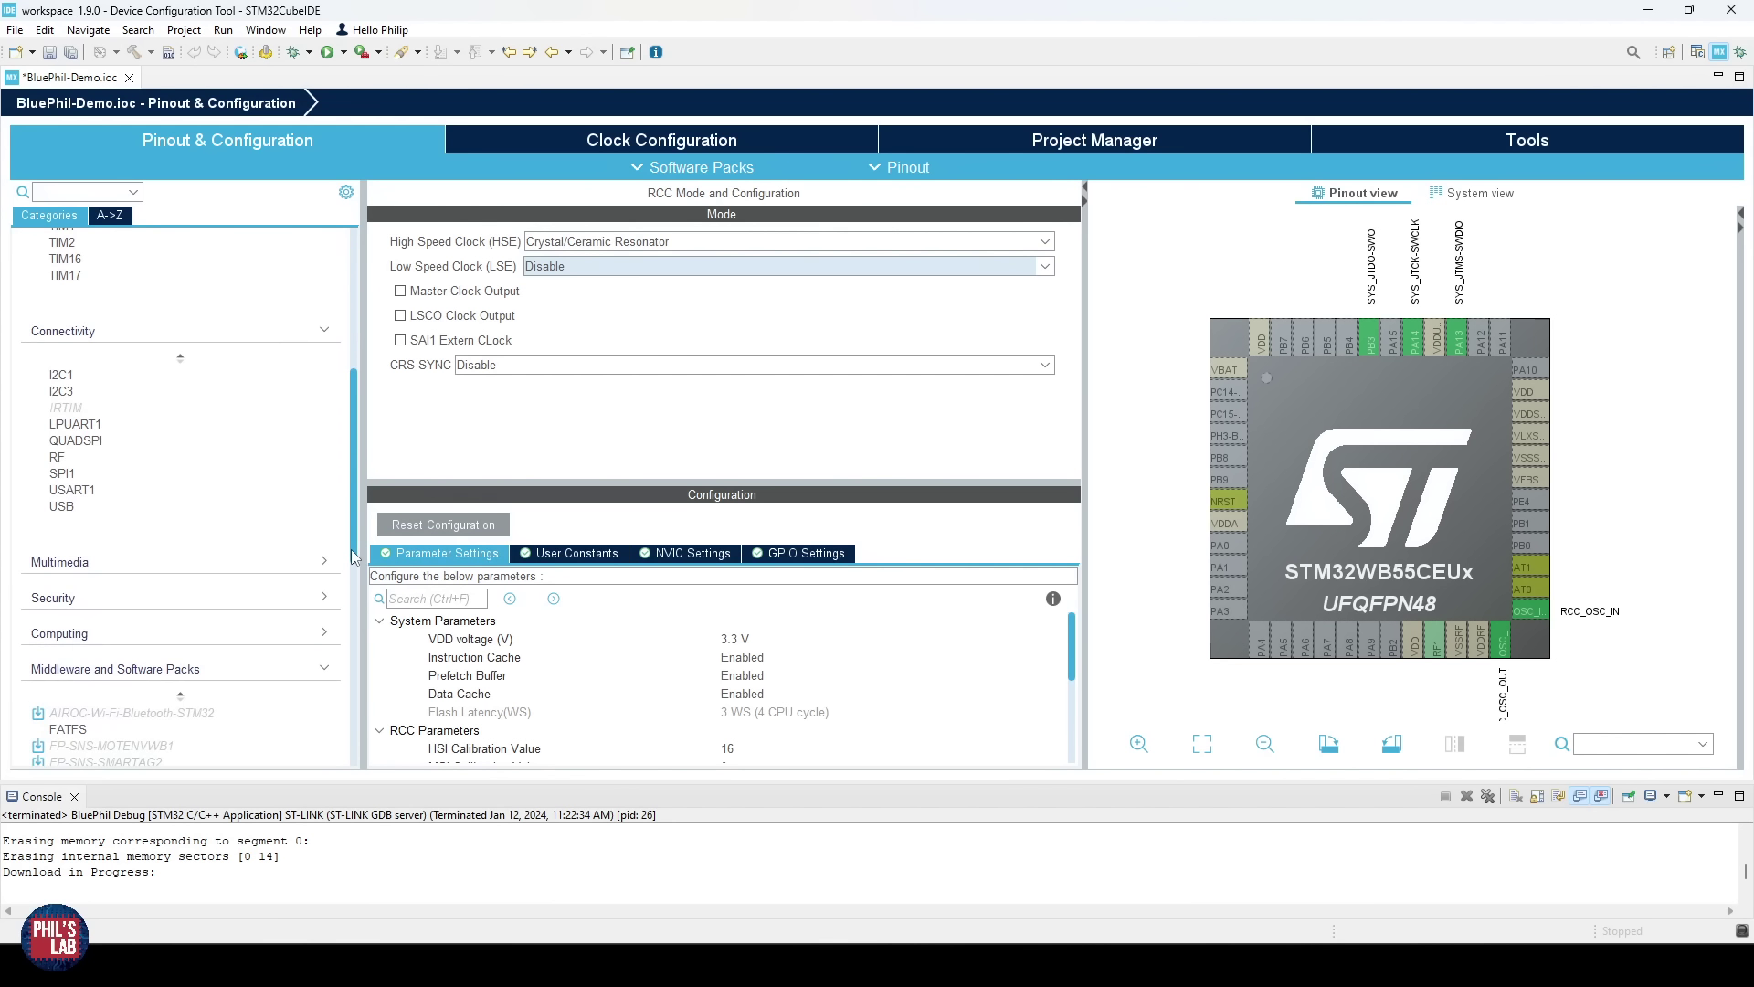